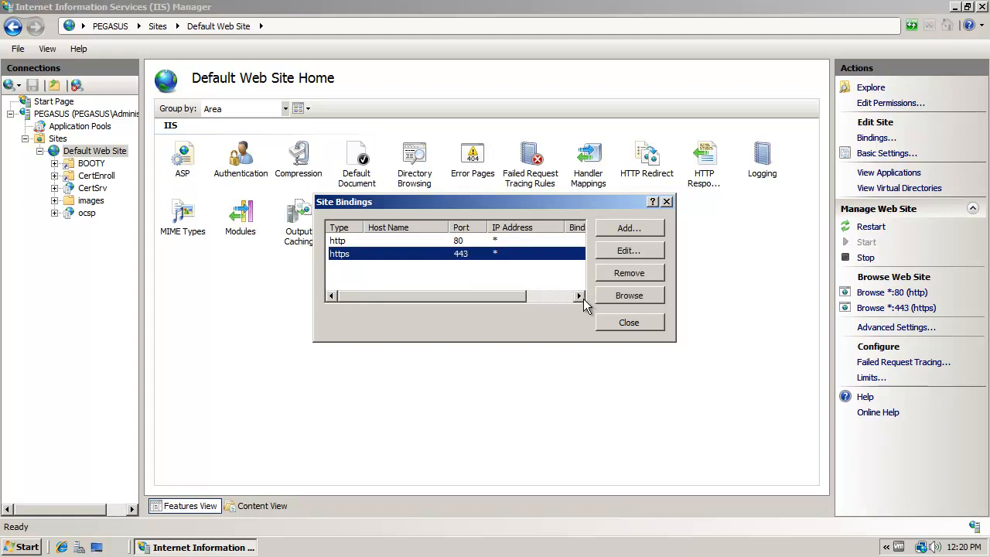
- Remove the https binding on port 443 from the Default Web Site and close the site bindings
{"action": "left_click_drag", "start_coordinate": [510, 199], "coordinate": [550, 127]}
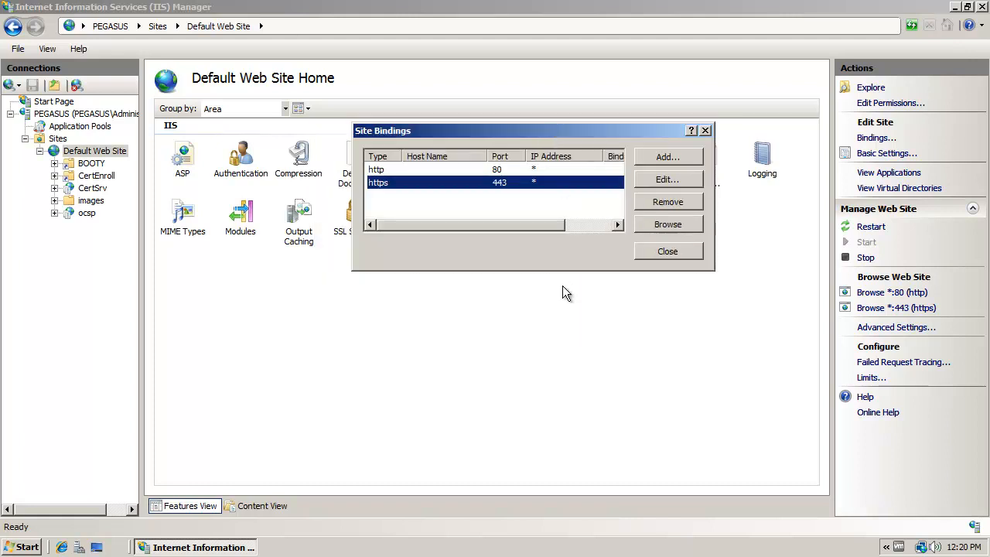
{"action": "left_click", "coordinate": [658, 200]}
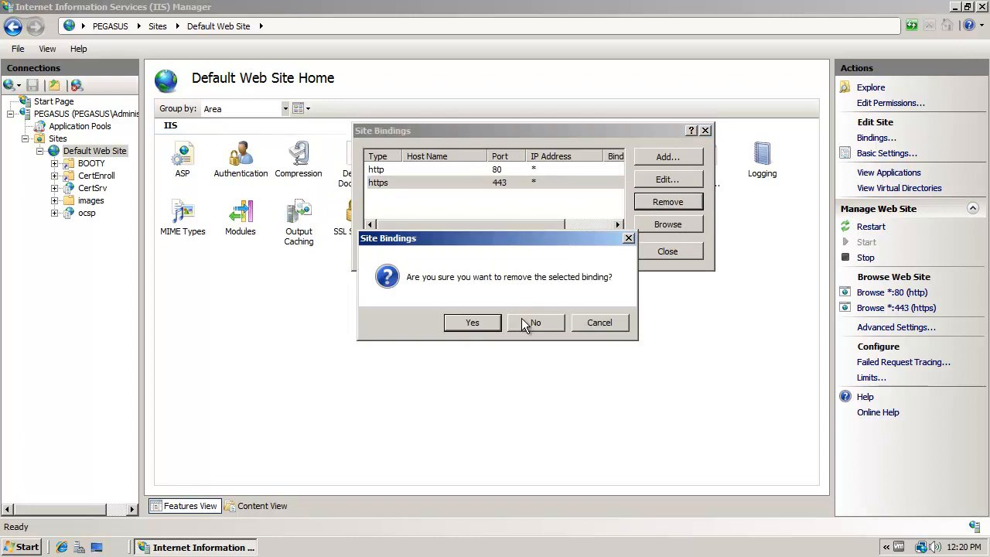
{"action": "left_click", "coordinate": [459, 325]}
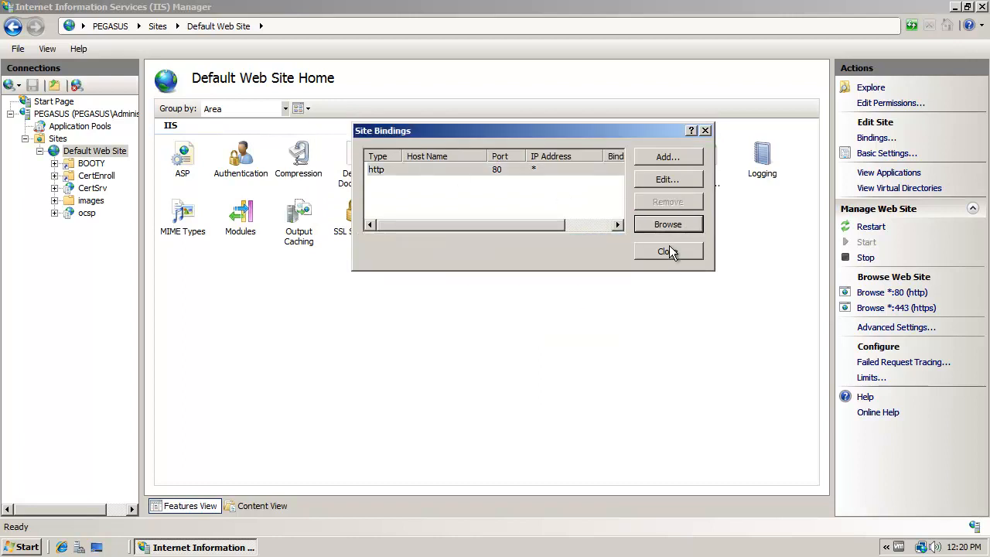
{"action": "left_click", "coordinate": [668, 251]}
- Check the SSL settings of the CertSrv application, then return to the Default Web Site
{"action": "left_click", "coordinate": [93, 188]}
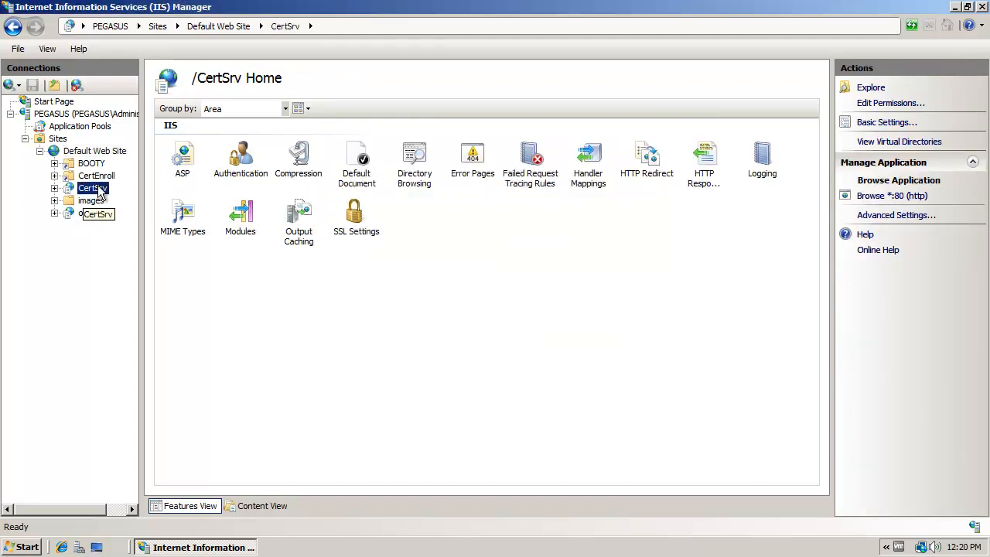
{"action": "double_click", "coordinate": [357, 220]}
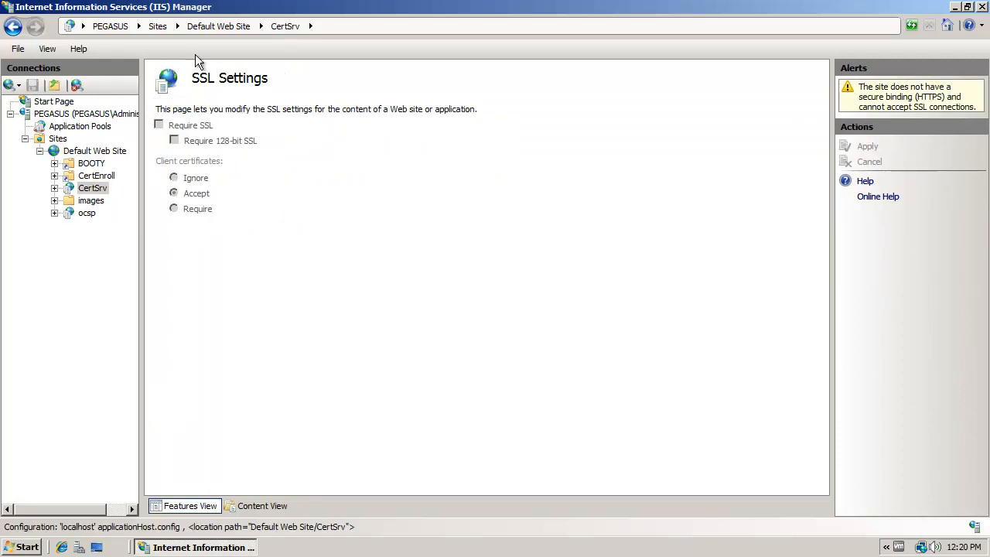
{"action": "left_click", "coordinate": [93, 188]}
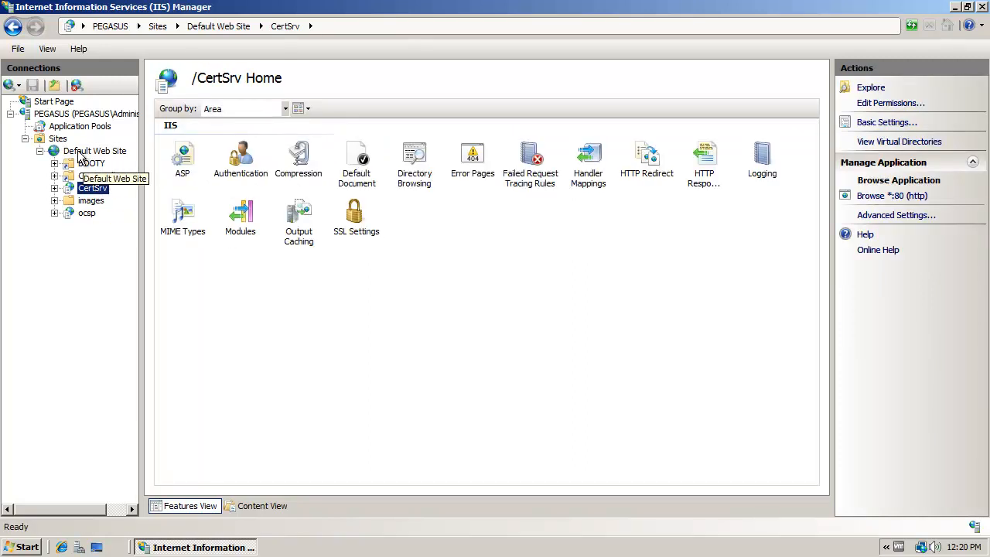
{"action": "left_click", "coordinate": [94, 150]}
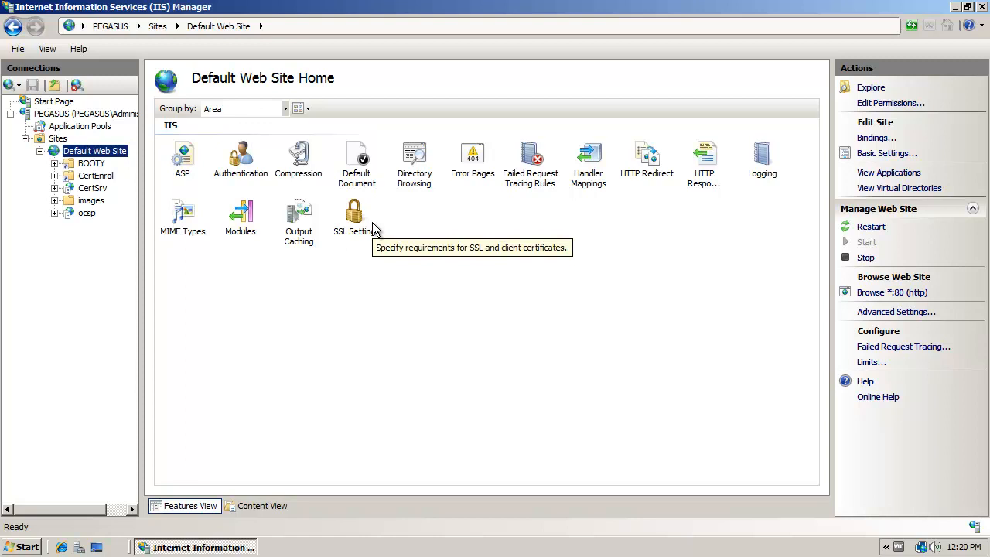
{"action": "left_click", "coordinate": [62, 547]}
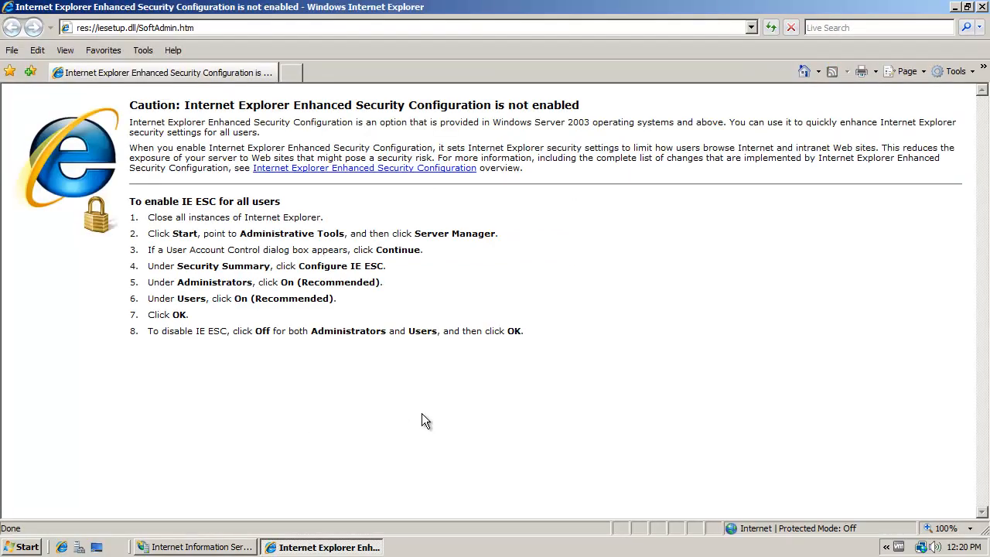
{"action": "left_click", "coordinate": [233, 27]}
{"action": "type", "text": "http://"}
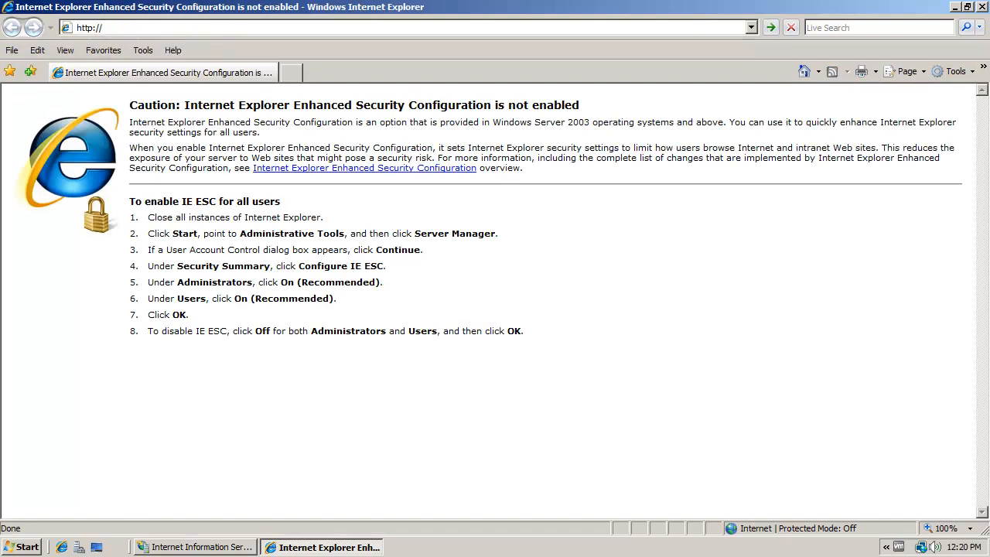
{"action": "type", "text": "localhost"}
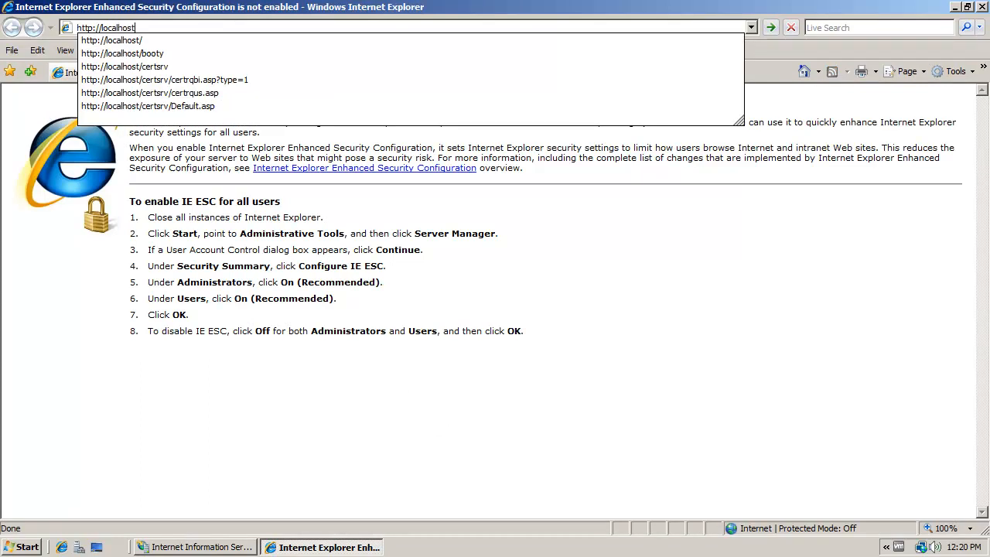
{"action": "key", "text": "Return"}
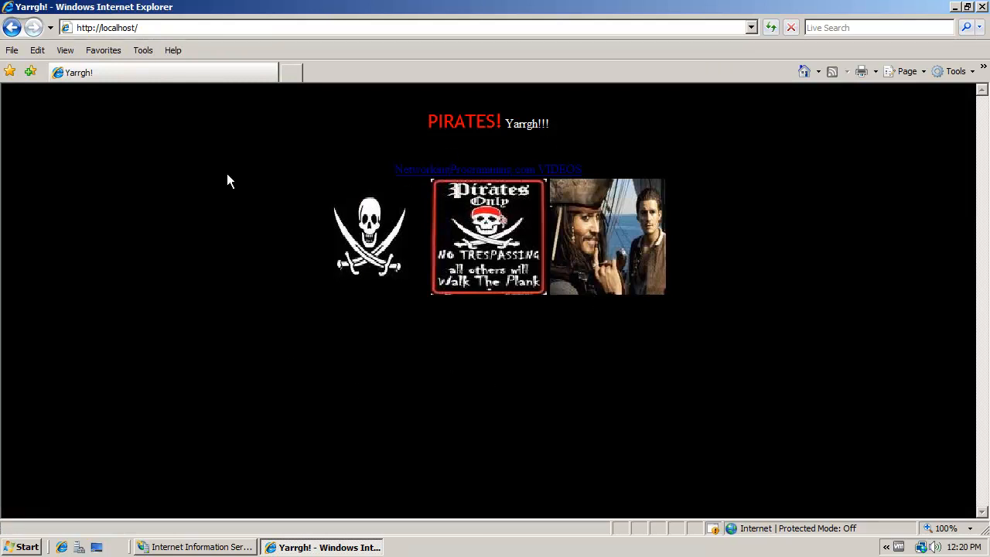
{"action": "left_click", "coordinate": [180, 28]}
{"action": "left_click", "coordinate": [179, 28]}
{"action": "type", "text": "certsrv"}
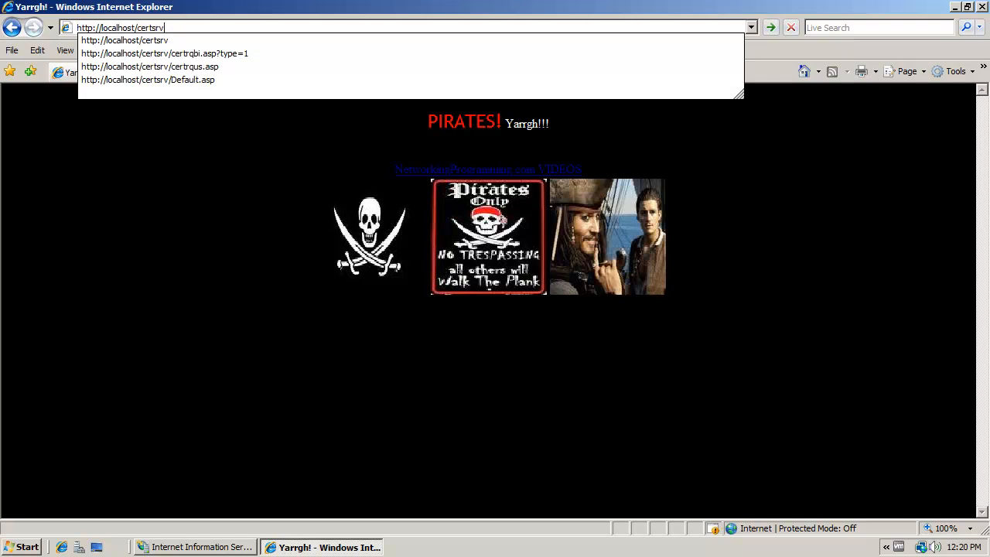
{"action": "key", "text": "Return"}
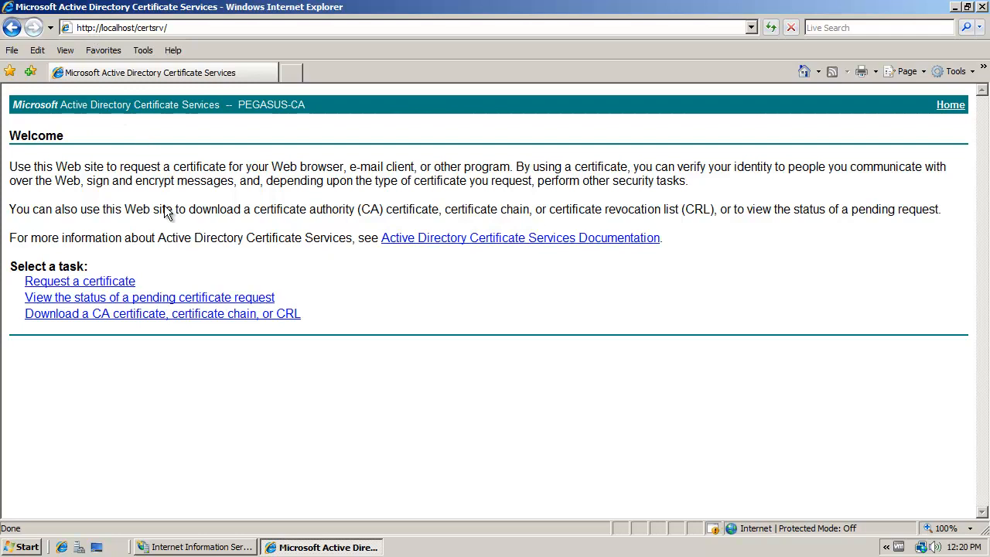
- Try to request an E-Mail Protection Certificate, dismiss the HTTPS warning and close the browser
{"action": "left_click", "coordinate": [116, 286]}
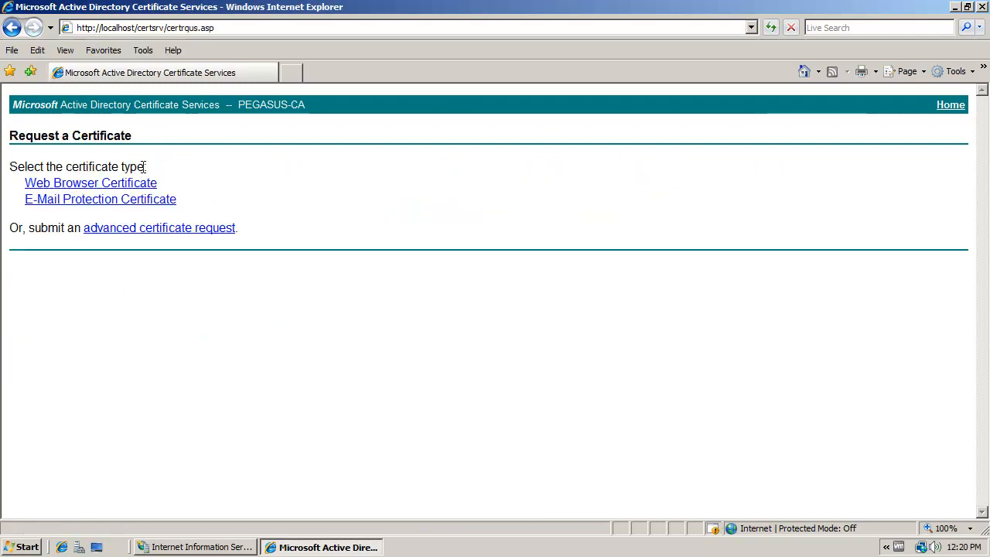
{"action": "left_click", "coordinate": [129, 204]}
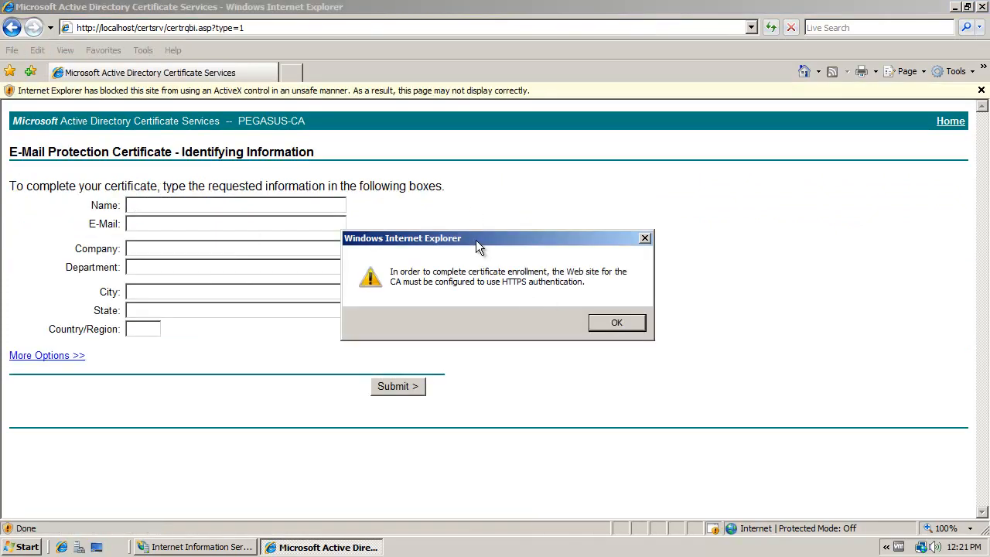
{"action": "left_click_drag", "start_coordinate": [476, 240], "coordinate": [430, 239]}
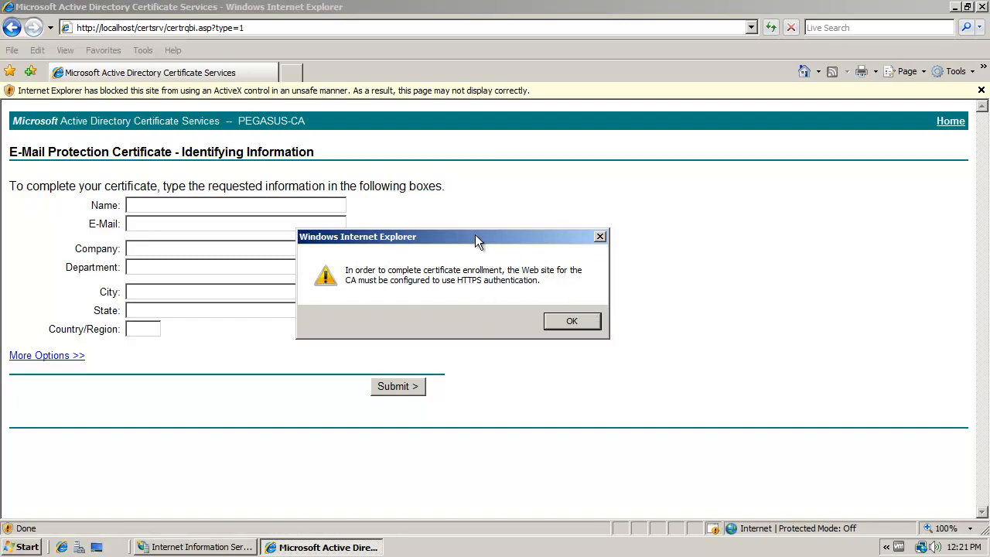
{"action": "left_click_drag", "start_coordinate": [469, 236], "coordinate": [431, 170]}
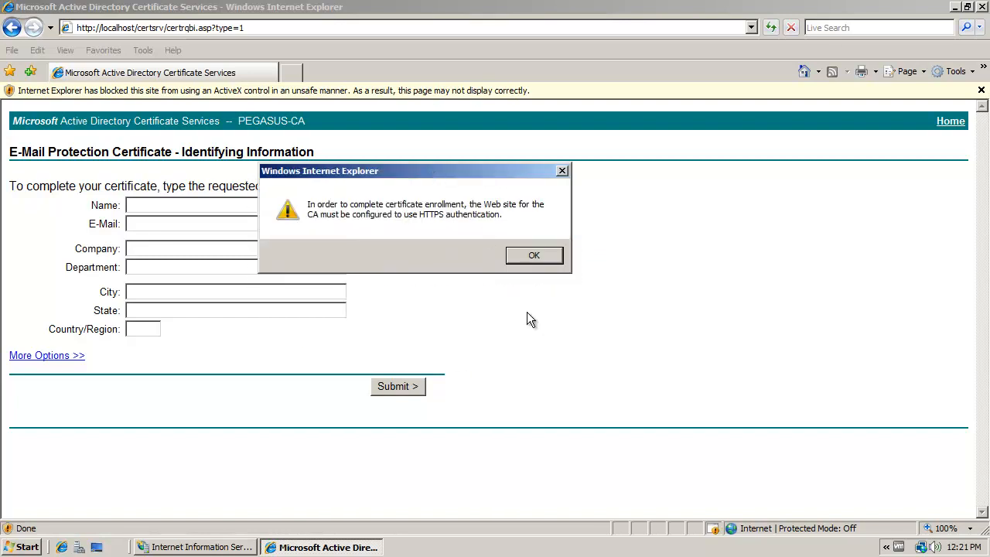
{"action": "left_click", "coordinate": [532, 258]}
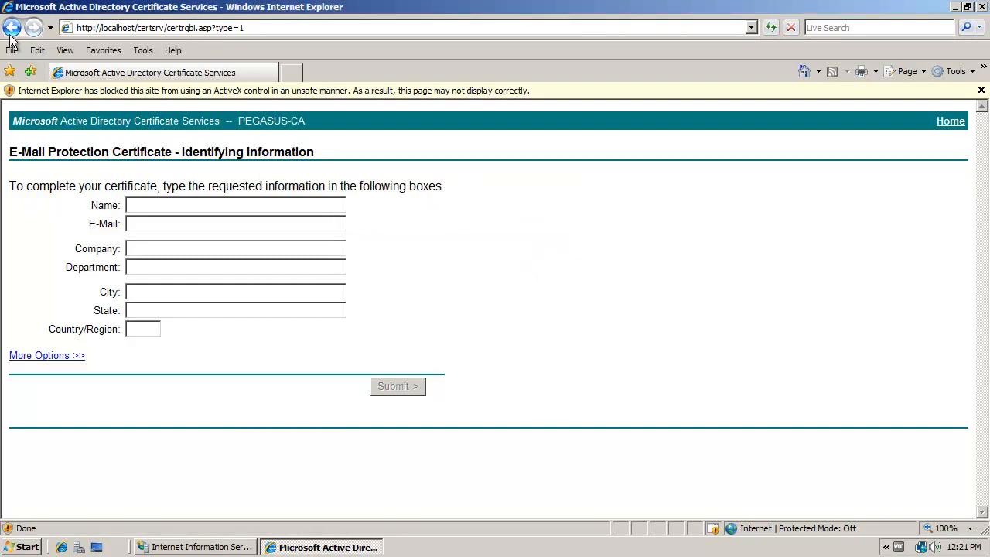
{"action": "left_click", "coordinate": [982, 8]}
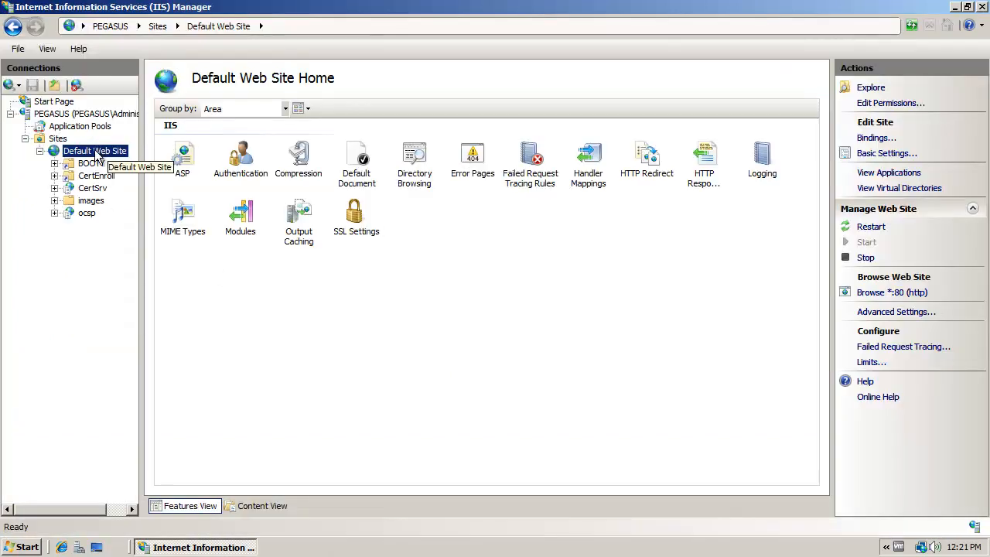
- Review the existing bindings of the Default Web Site and close the dialog without changes
{"action": "left_click", "coordinate": [866, 140]}
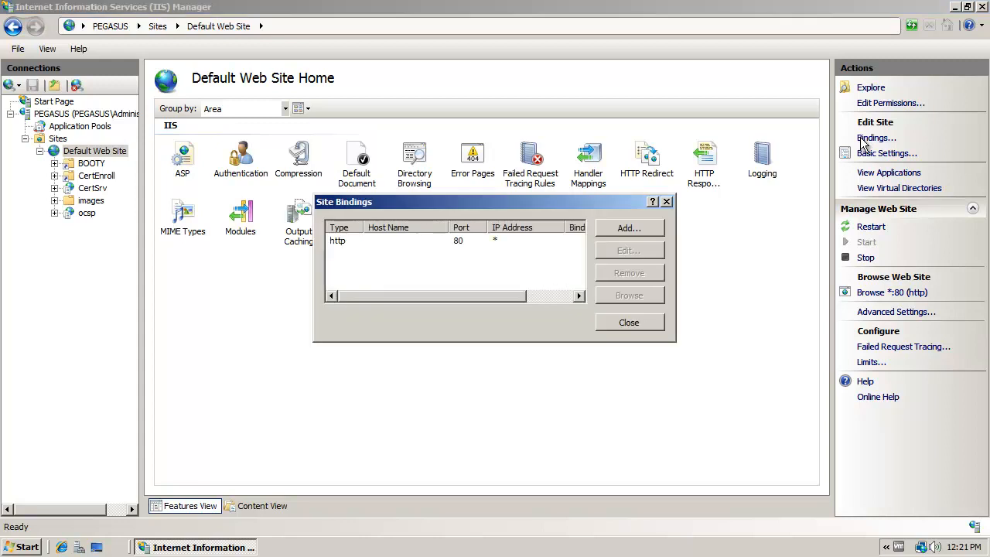
{"action": "left_click", "coordinate": [345, 244]}
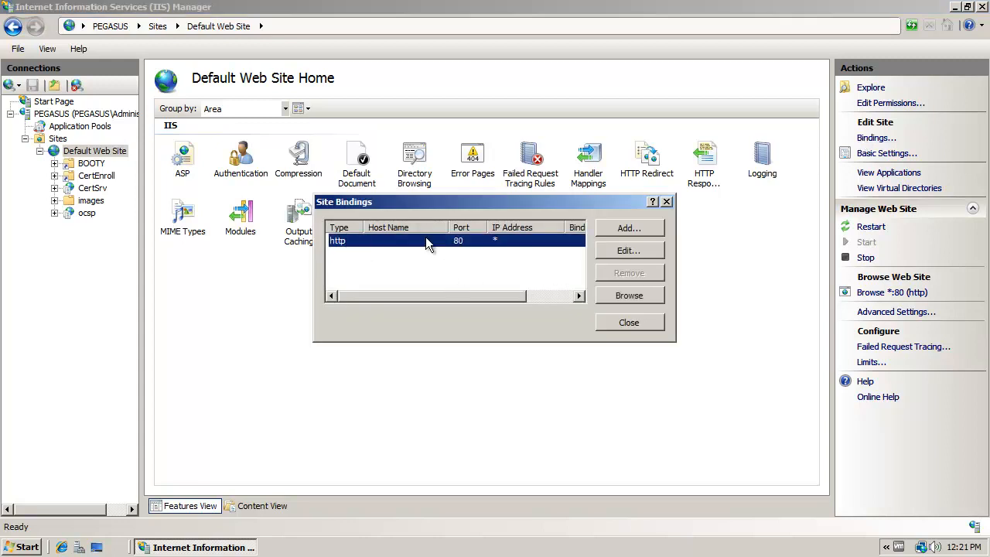
{"action": "left_click_drag", "start_coordinate": [496, 297], "coordinate": [452, 319]}
{"action": "left_click", "coordinate": [635, 322]}
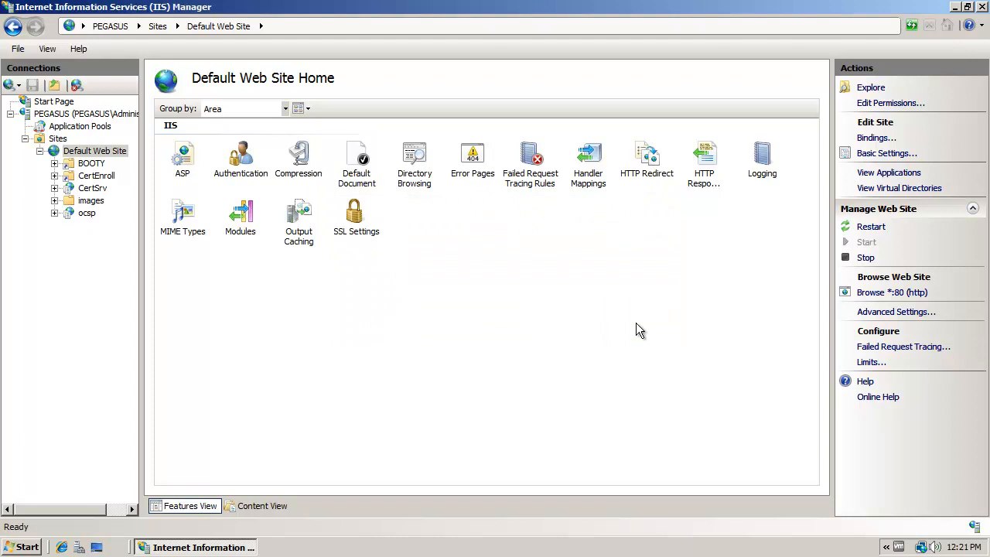
- Open the Server Certificates feature of the PEGASUS server, widening the connections tree to show the full server name
{"action": "left_click", "coordinate": [68, 116]}
{"action": "left_click_drag", "start_coordinate": [141, 145], "coordinate": [180, 144]}
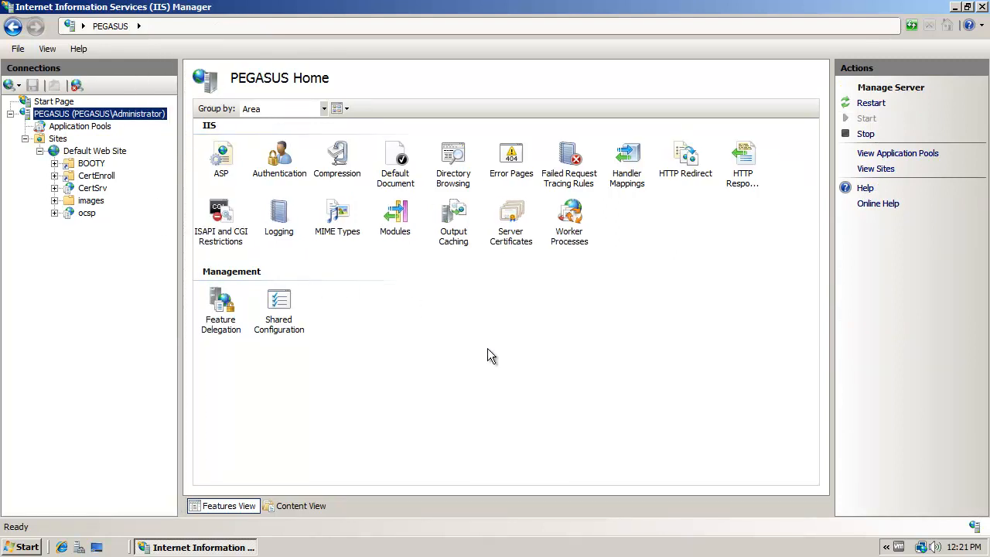
{"action": "left_click", "coordinate": [514, 231]}
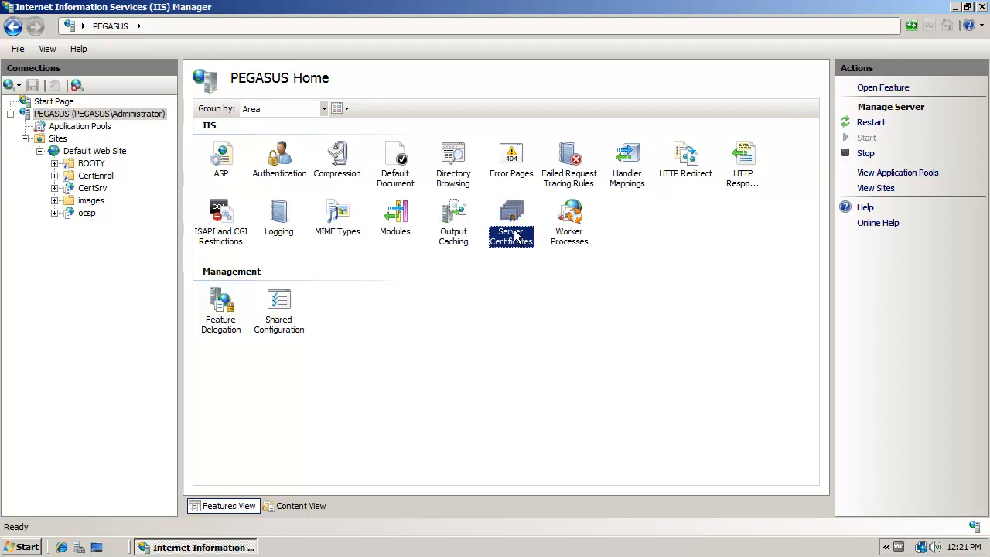
{"action": "double_click", "coordinate": [504, 221]}
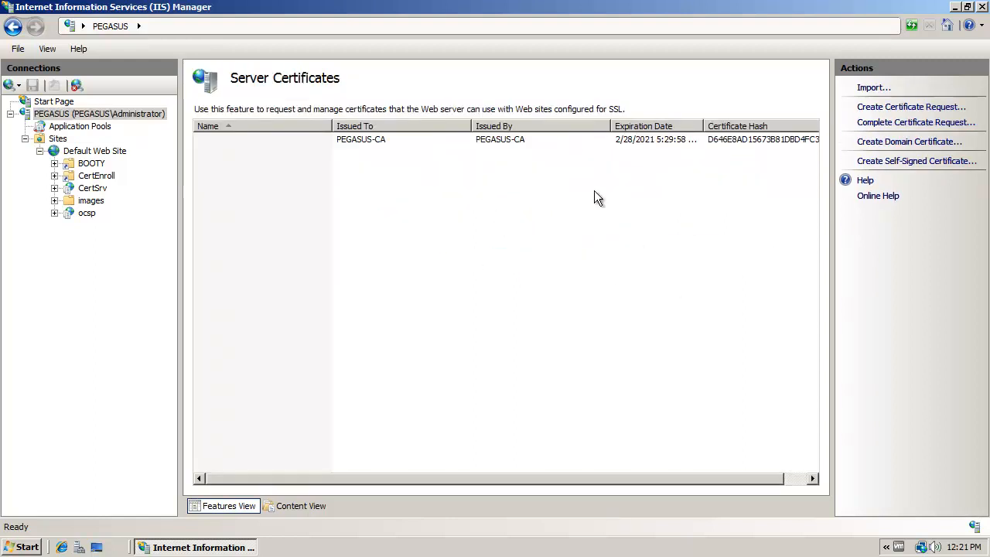
- Create a self-signed certificate with the friendly name Self_Signed_Certificate and select it in the certificate list
{"action": "left_click", "coordinate": [900, 164]}
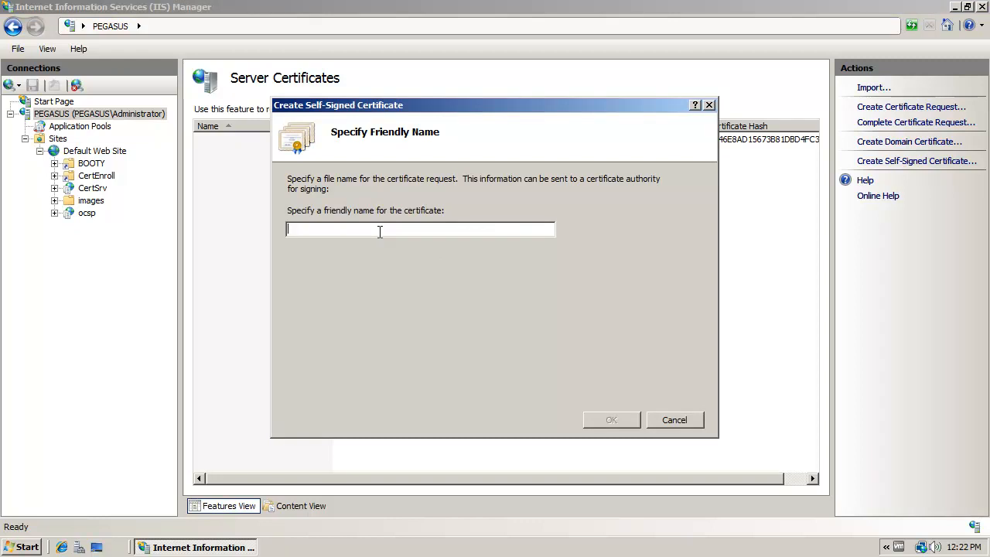
{"action": "type", "text": "Self_Signed_C"}
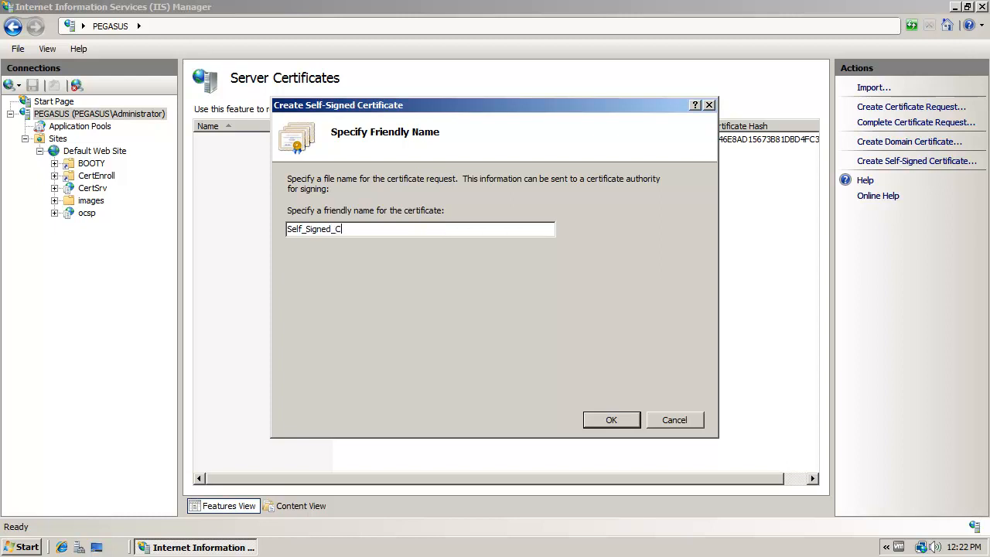
{"action": "type", "text": "ertificate"}
{"action": "left_click", "coordinate": [597, 418]}
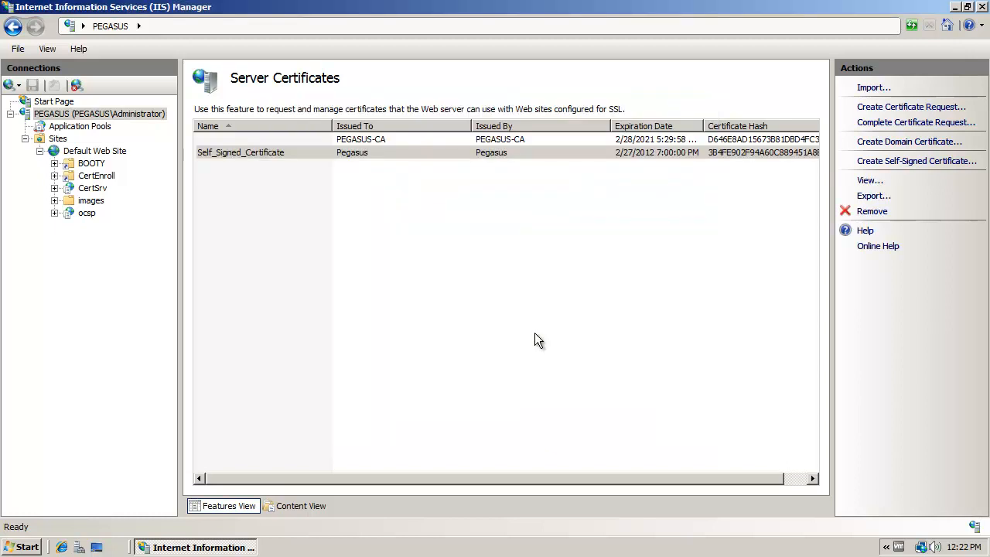
{"action": "left_click", "coordinate": [322, 153]}
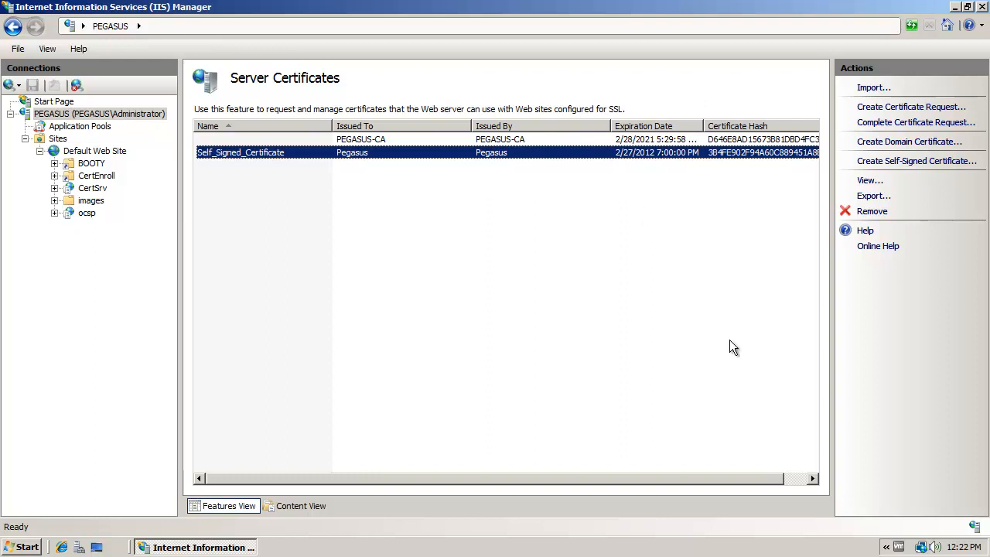
- Start a new certificate request and set its common name, organization and organizational unit to Pirates
{"action": "left_click", "coordinate": [878, 107]}
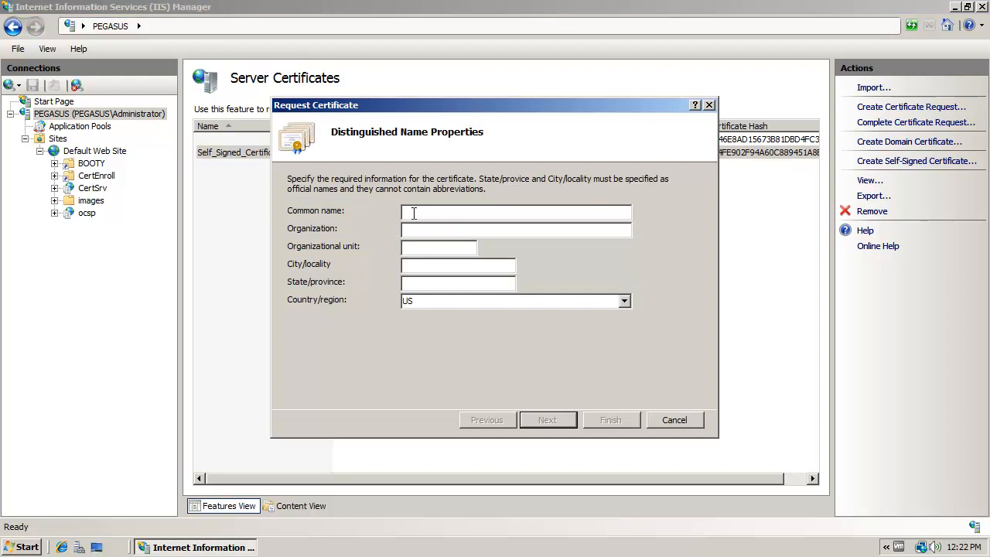
{"action": "type", "text": "Pirates"}
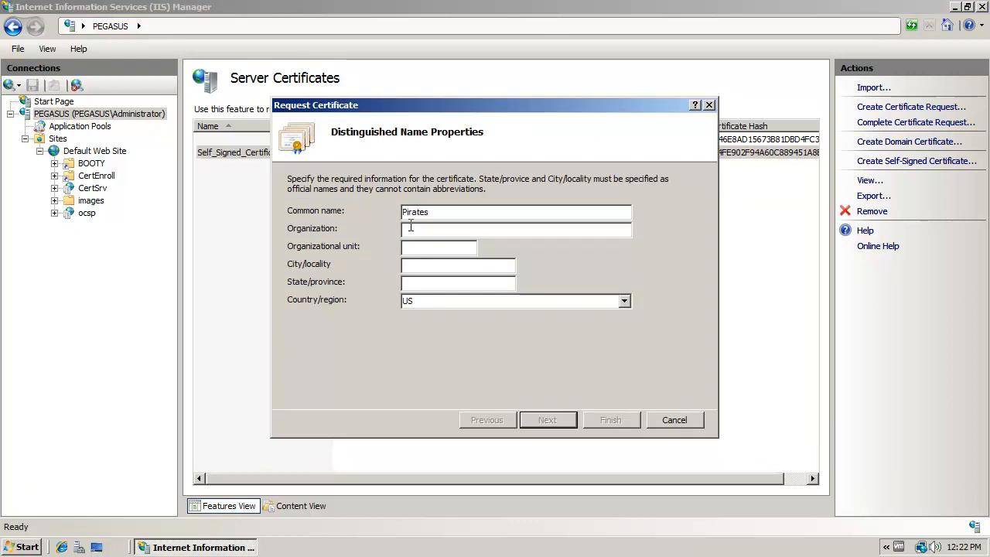
{"action": "left_click_drag", "start_coordinate": [443, 213], "coordinate": [340, 221]}
{"action": "key", "text": "ctrl+c"}
{"action": "left_click", "coordinate": [414, 230]}
{"action": "key", "text": "ctrl+v"}
{"action": "left_click", "coordinate": [422, 247]}
{"action": "key", "text": "ctrl+v"}
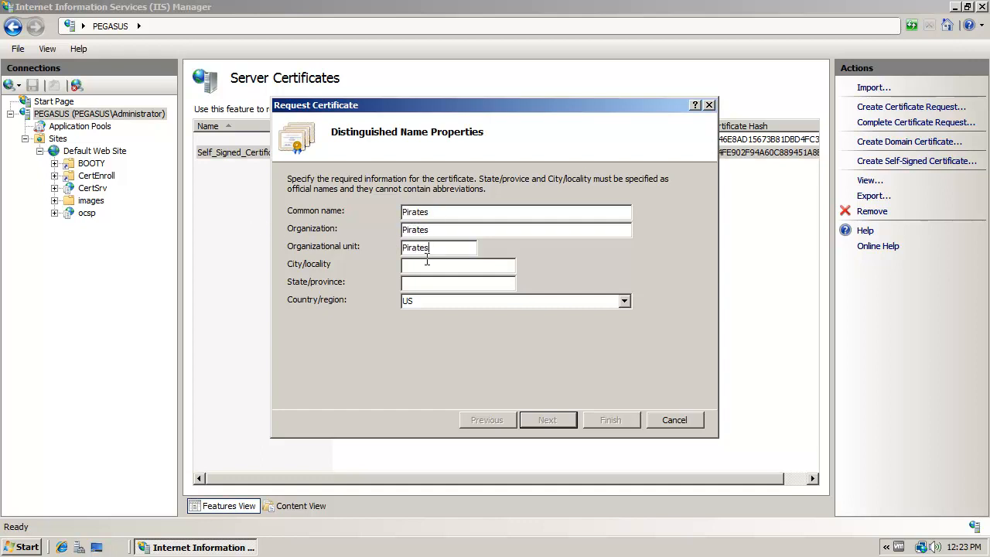
- Set the request's city to Daytona and state to FL, and continue to the cryptographic service provider properties
{"action": "left_click", "coordinate": [427, 264]}
{"action": "type", "text": "Daytona"}
{"action": "left_click", "coordinate": [426, 280]}
{"action": "type", "text": "FL"}
{"action": "left_click", "coordinate": [557, 426]}
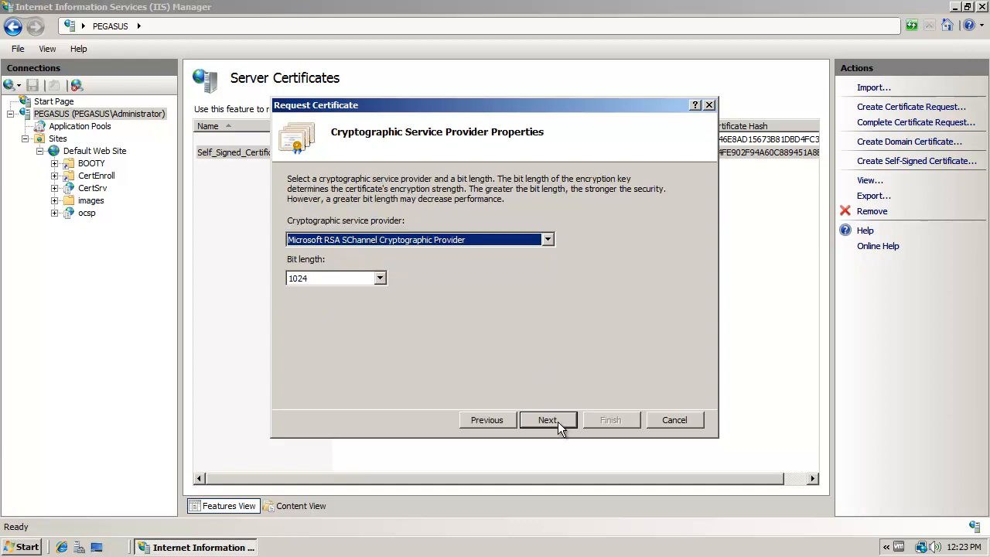
- Keep the request's bit length at 1024 with the Microsoft RSA SChannel Cryptographic Provider and continue to the file name page
{"action": "left_click", "coordinate": [382, 279]}
{"action": "left_click", "coordinate": [382, 278]}
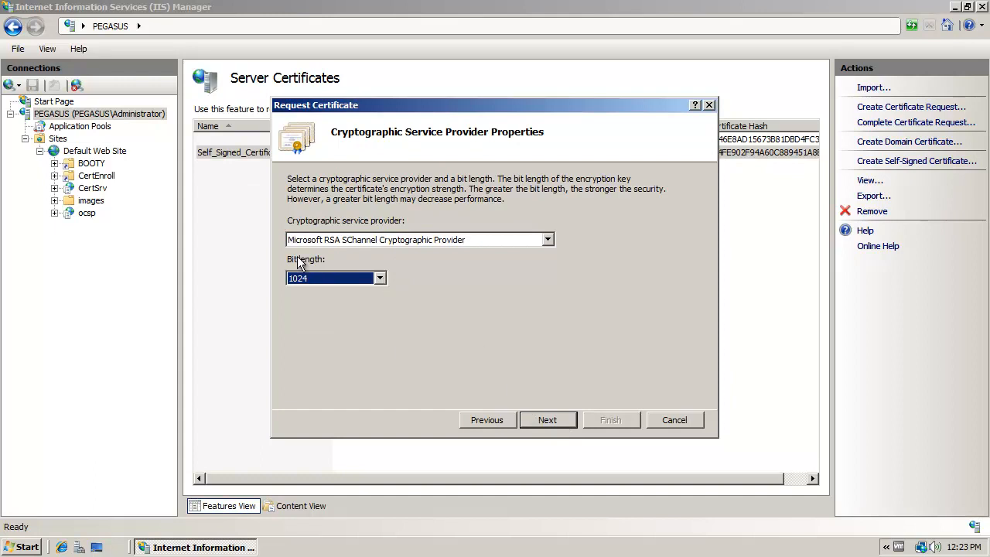
{"action": "left_click", "coordinate": [379, 280]}
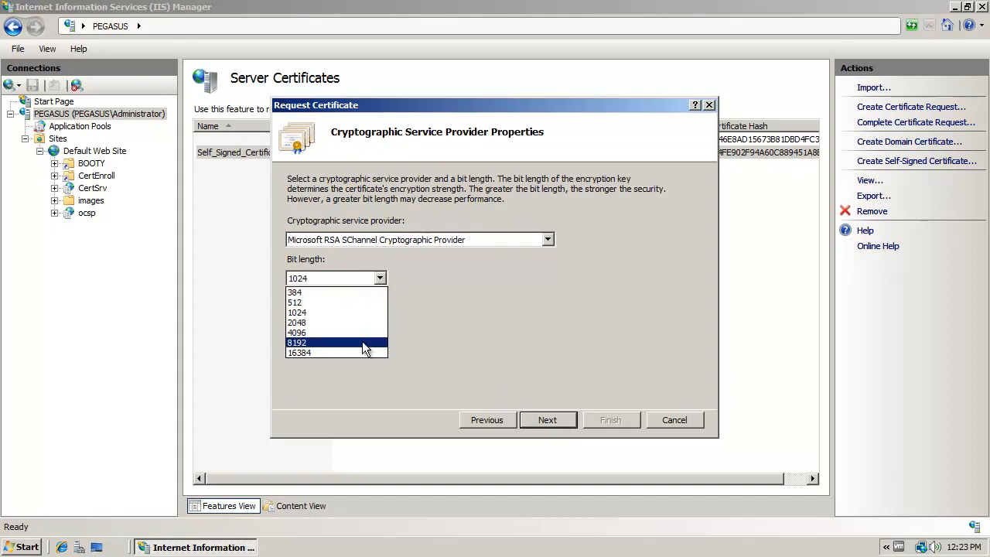
{"action": "left_click", "coordinate": [365, 317]}
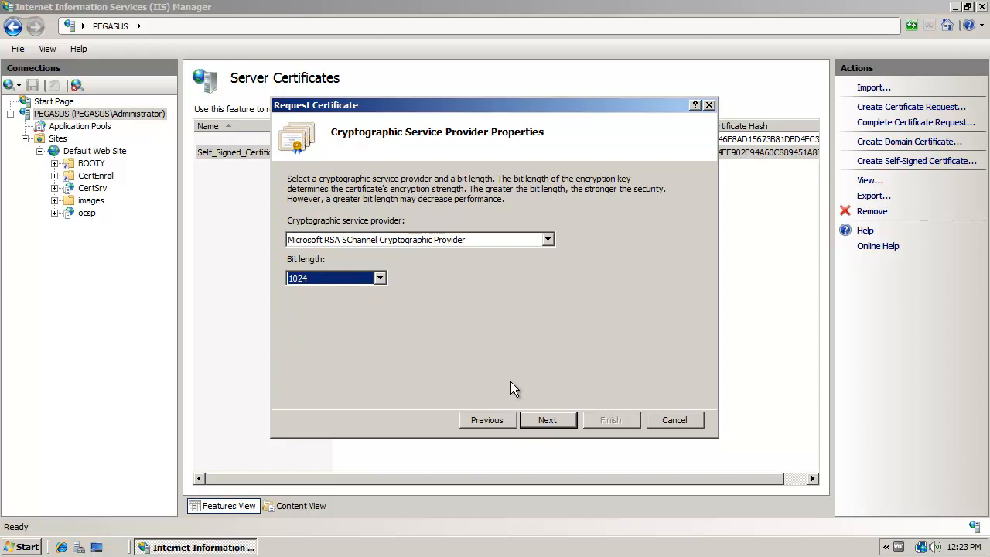
{"action": "left_click", "coordinate": [546, 421]}
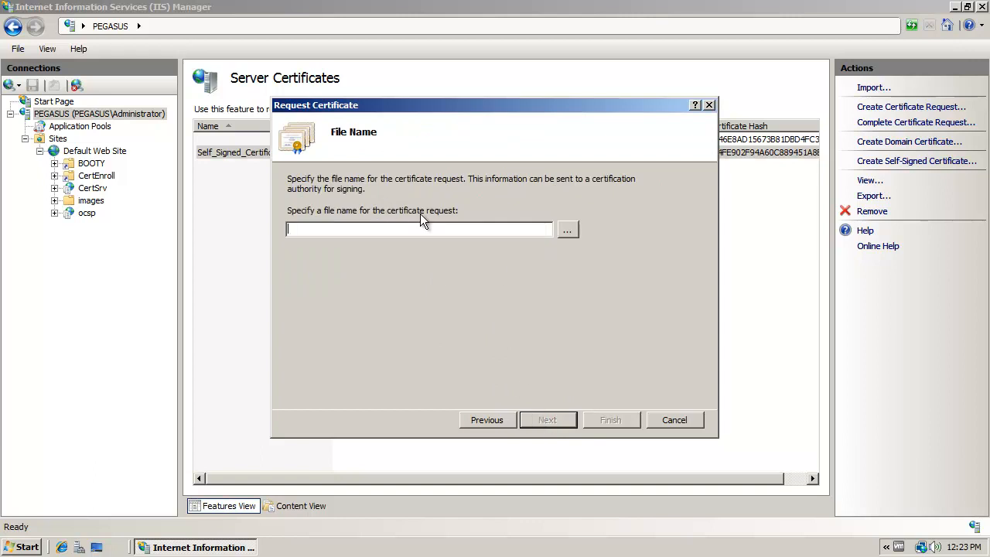
- Save the certificate request over the existing Pirates.txt in C:\CERTIFICATE and finish the request
{"action": "left_click", "coordinate": [567, 230]}
{"action": "left_click", "coordinate": [317, 230]}
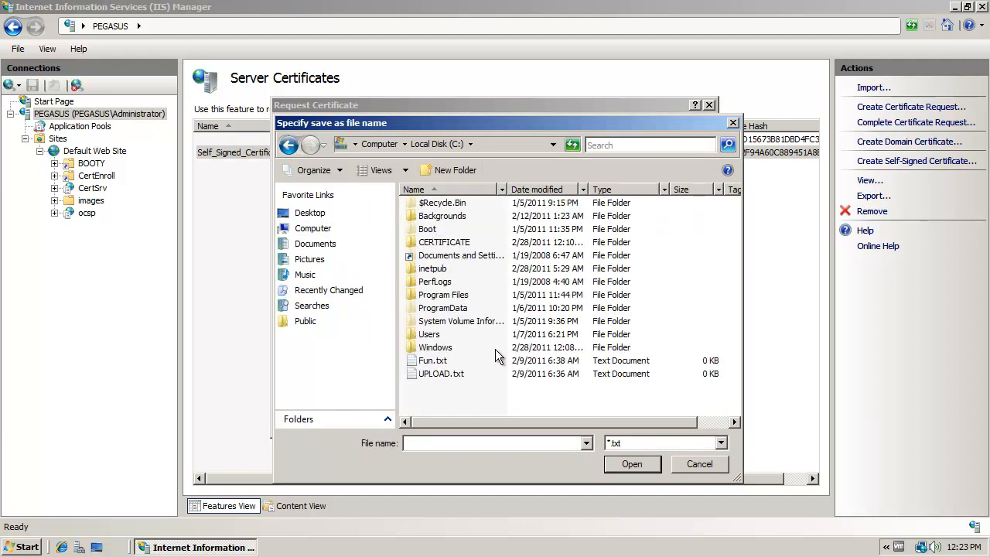
{"action": "double_click", "coordinate": [449, 246]}
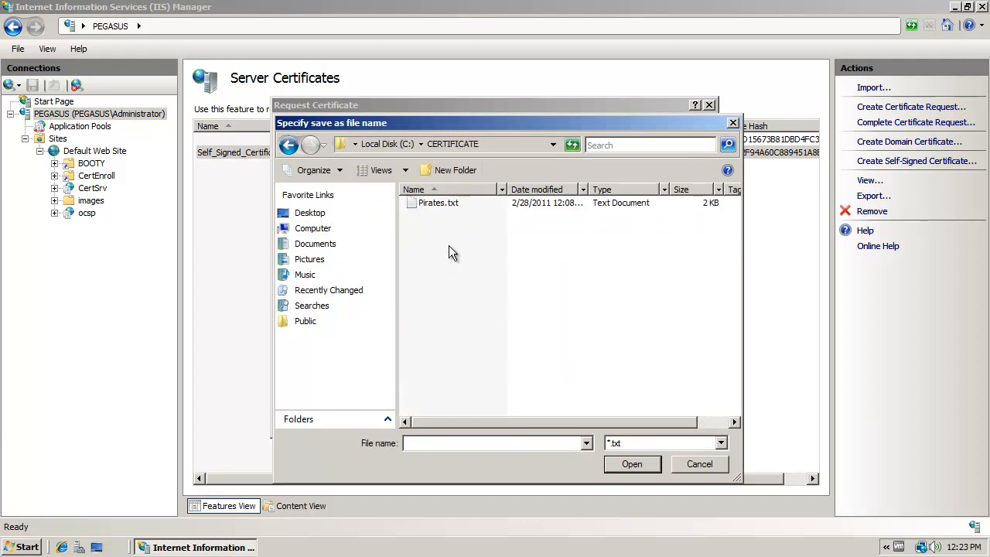
{"action": "left_click", "coordinate": [436, 204]}
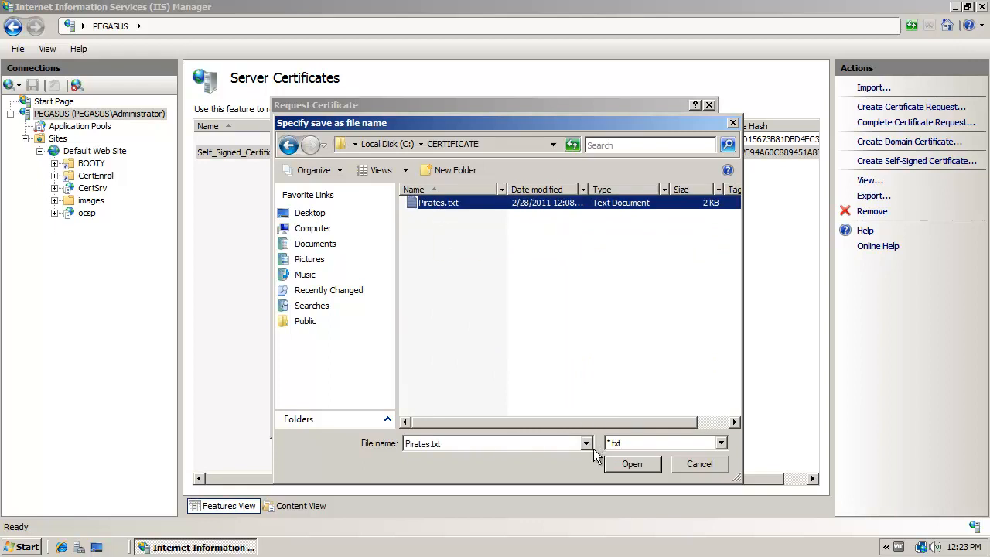
{"action": "left_click", "coordinate": [632, 465]}
{"action": "left_click", "coordinate": [421, 230]}
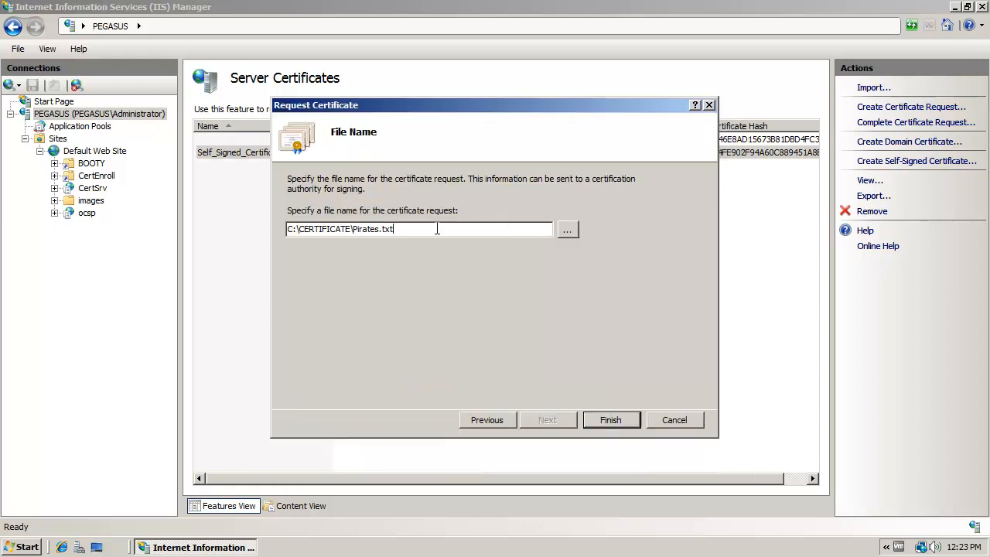
{"action": "left_click", "coordinate": [611, 420]}
{"action": "left_click", "coordinate": [495, 322]}
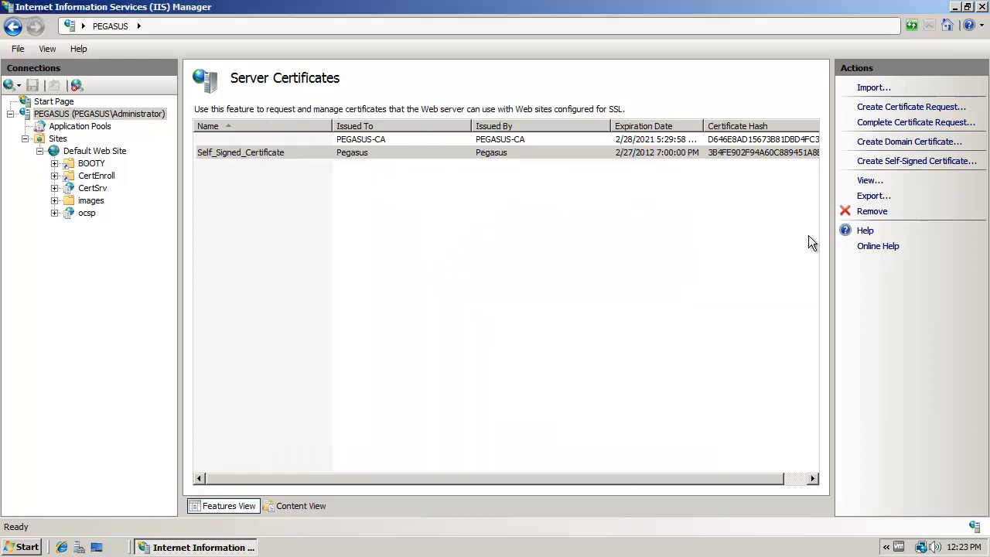
- Minimize IIS Manager, switch to the Certification Authority console and move its window higher on the desktop
{"action": "left_click", "coordinate": [956, 8]}
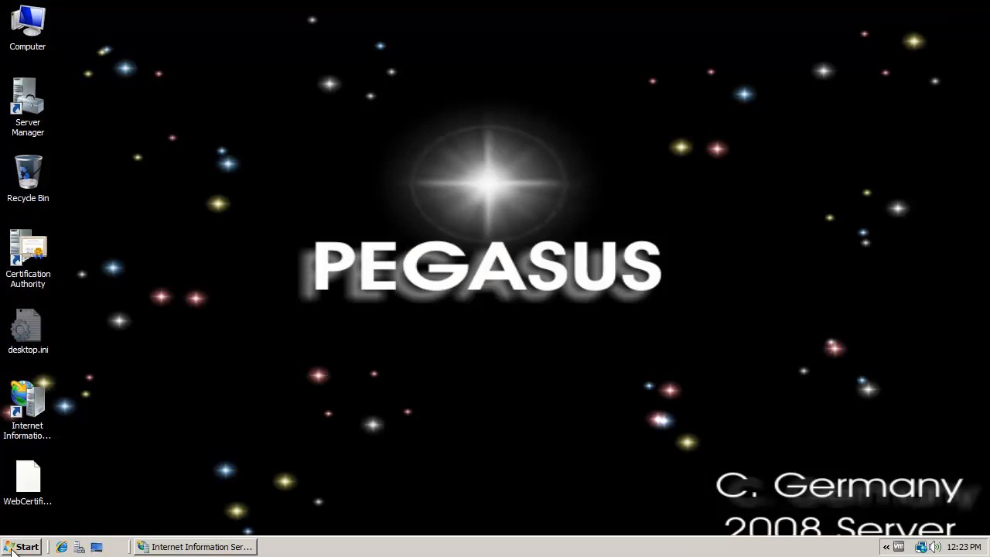
{"action": "left_click", "coordinate": [31, 252]}
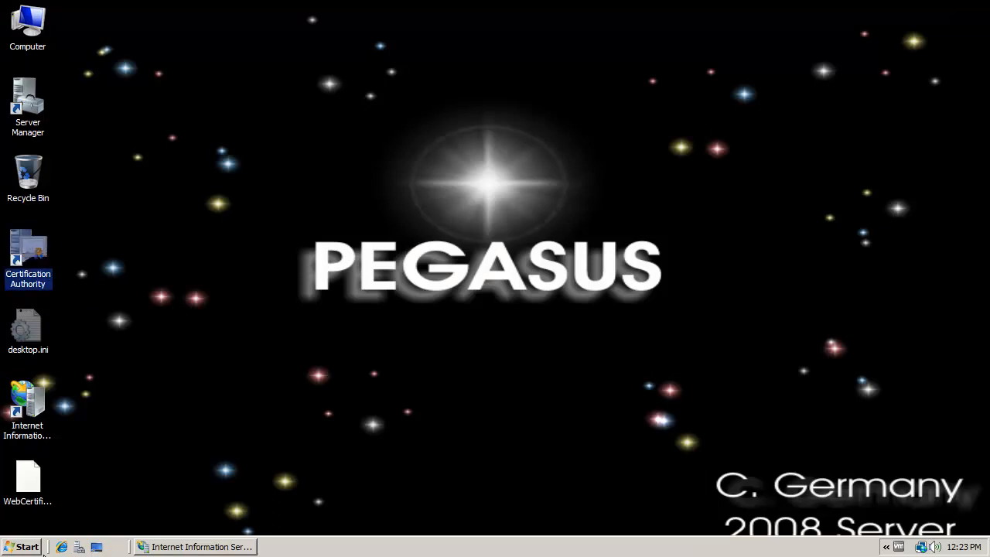
{"action": "left_click", "coordinate": [25, 547]}
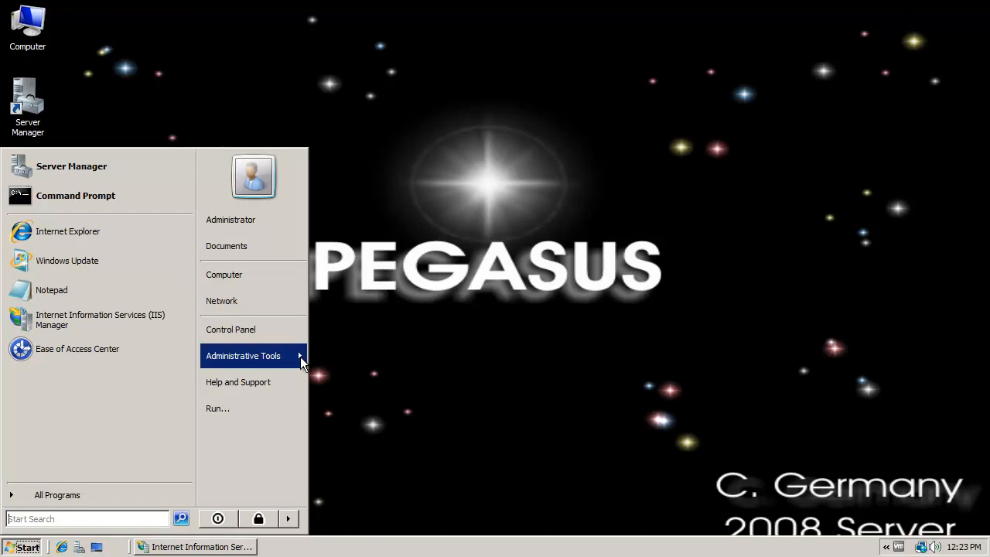
{"action": "mouse_move", "coordinate": [300, 357]}
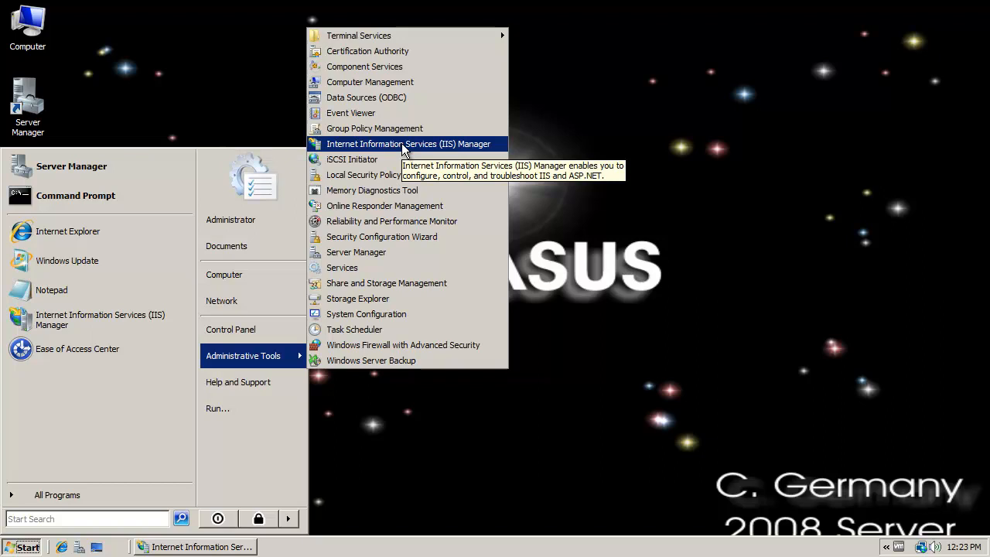
{"action": "left_click", "coordinate": [185, 67]}
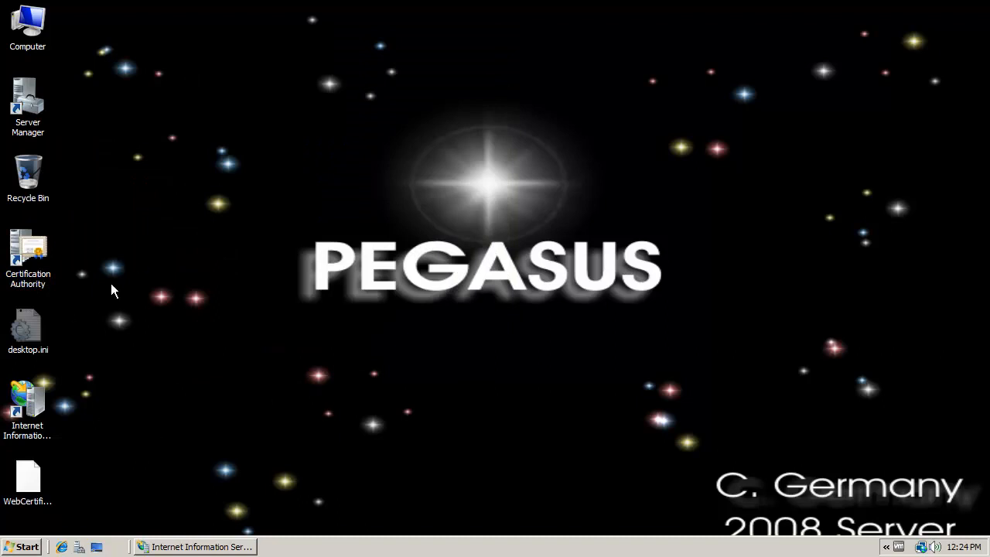
{"action": "double_click", "coordinate": [33, 253]}
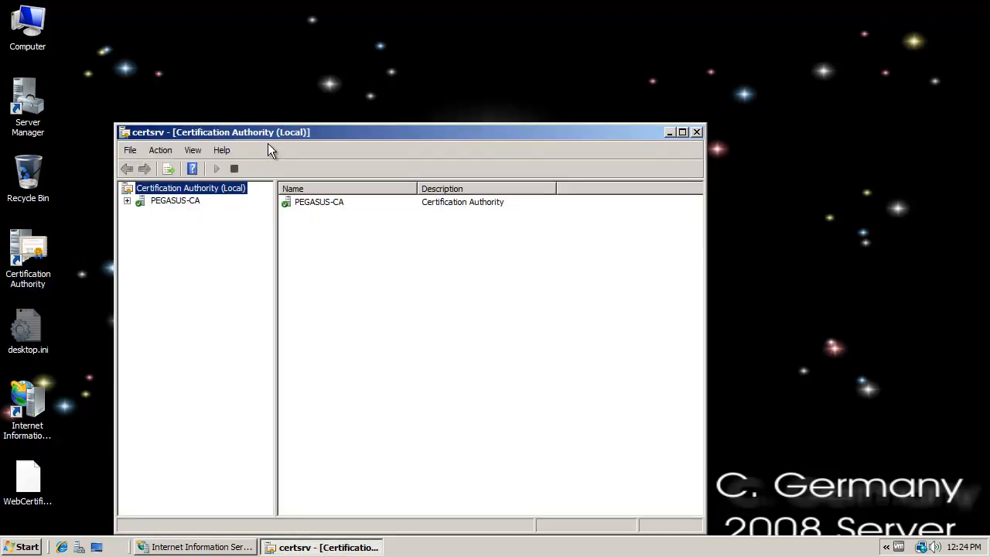
{"action": "left_click_drag", "start_coordinate": [268, 132], "coordinate": [356, 43]}
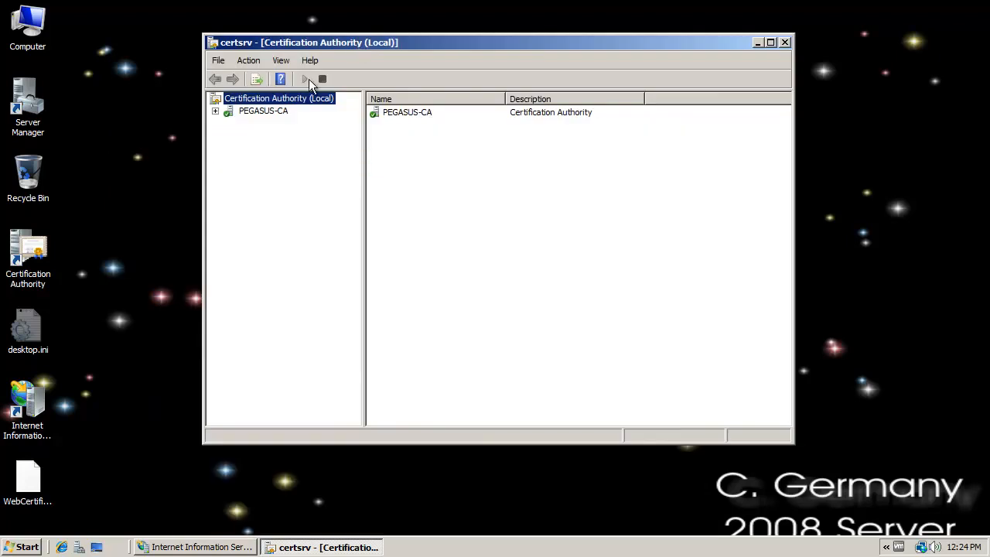
- Submit C:\CERTIFICATE\Pirates.txt as a new request to the PEGASUS-CA authority
{"action": "left_click", "coordinate": [217, 110]}
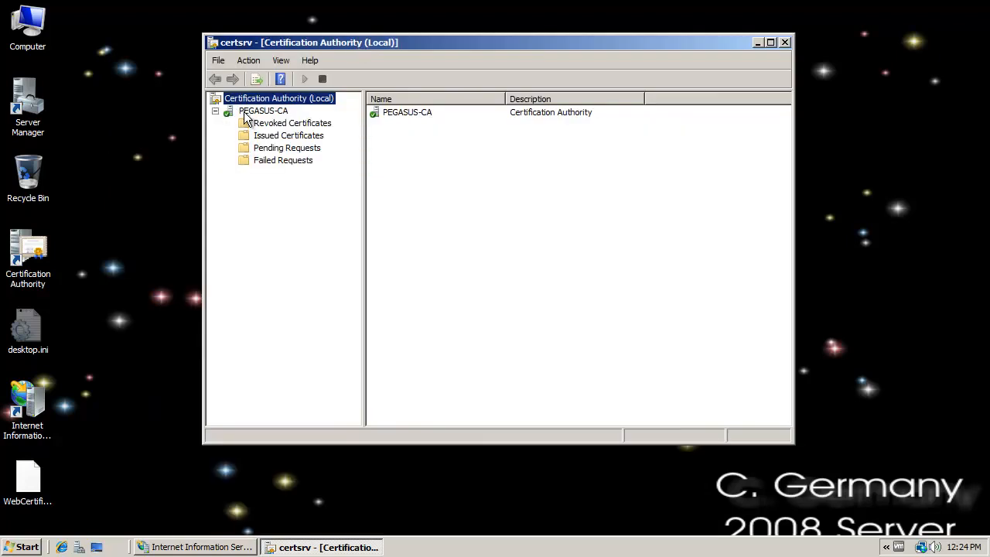
{"action": "right_click", "coordinate": [244, 111]}
{"action": "mouse_move", "coordinate": [264, 117]}
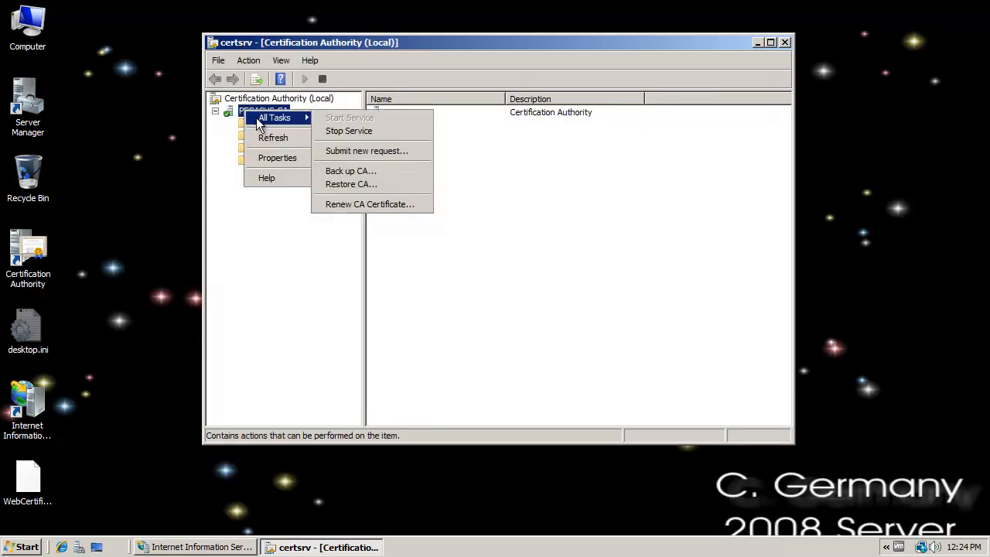
{"action": "left_click", "coordinate": [352, 152]}
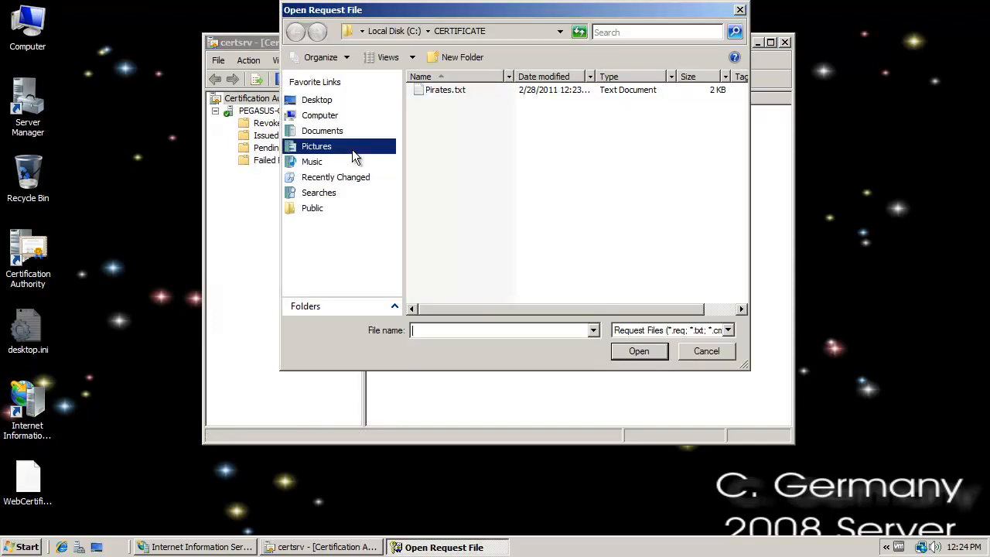
{"action": "left_click", "coordinate": [455, 91]}
{"action": "double_click", "coordinate": [455, 91]}
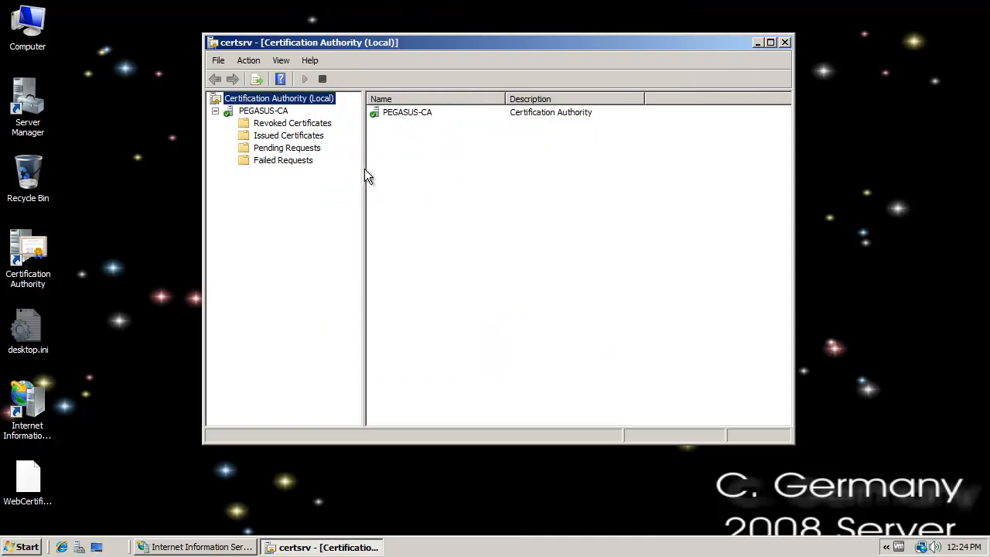
- Issue the certificate request waiting in PEGASUS-CA's pending requests, widening the Request ID column
{"action": "left_click", "coordinate": [301, 152]}
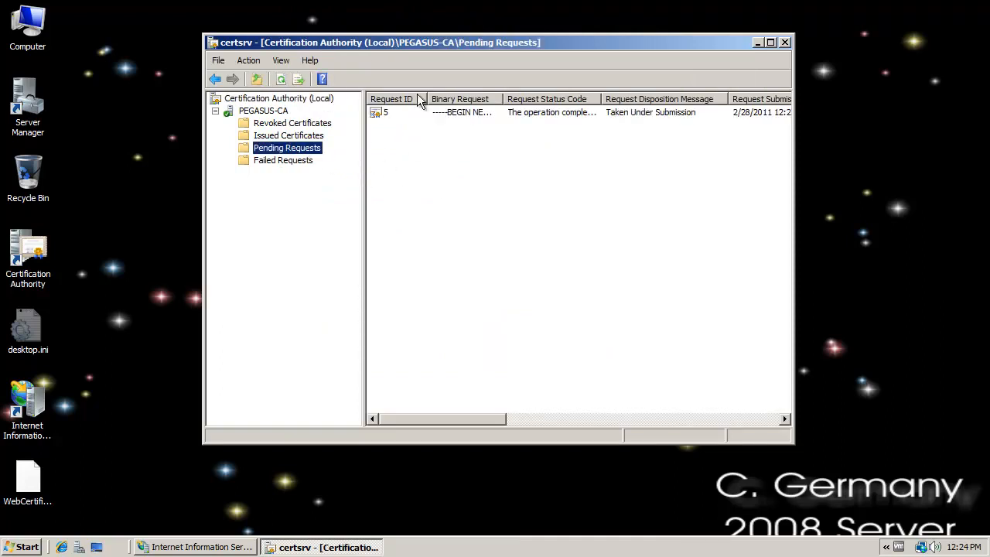
{"action": "left_click", "coordinate": [392, 115]}
{"action": "left_click_drag", "start_coordinate": [426, 94], "coordinate": [448, 97]}
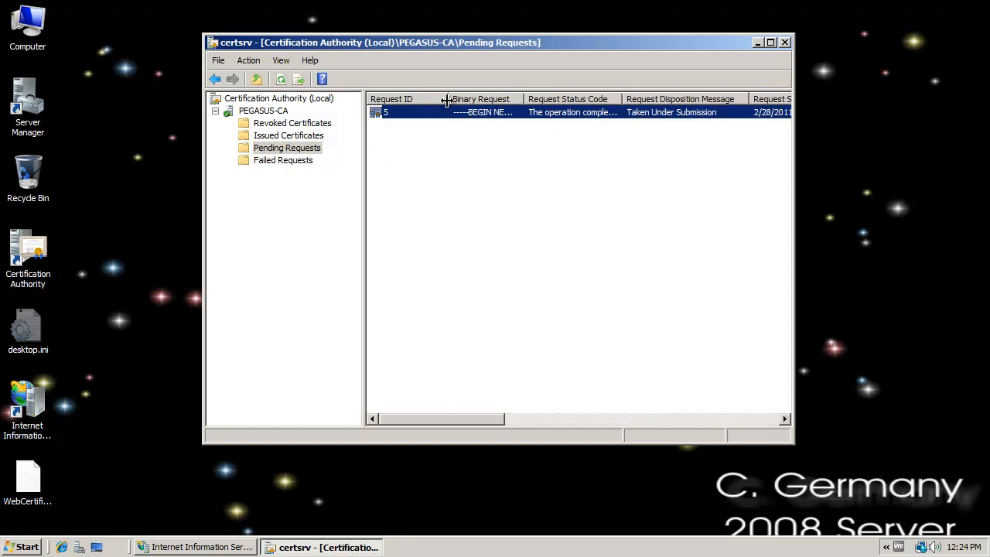
{"action": "right_click", "coordinate": [401, 108]}
{"action": "mouse_move", "coordinate": [422, 115]}
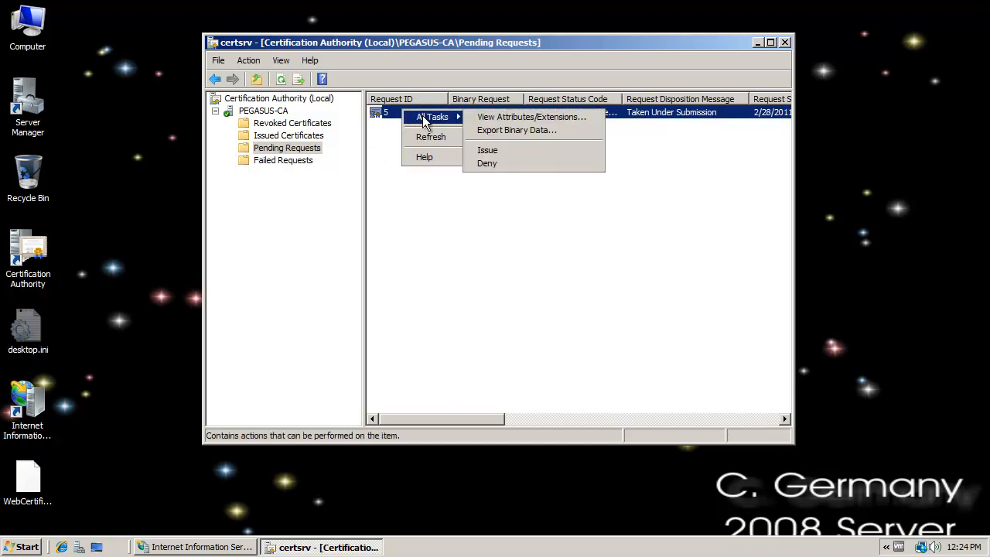
{"action": "left_click", "coordinate": [505, 150]}
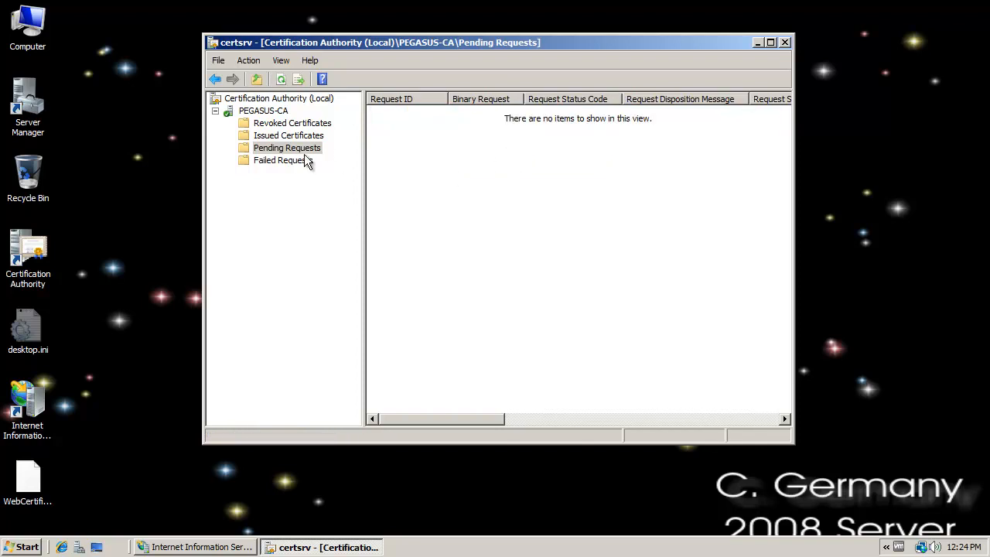
- Check the certificate listed under PEGASUS-CA's issued certificates and close the Certification Authority console
{"action": "left_click", "coordinate": [295, 134]}
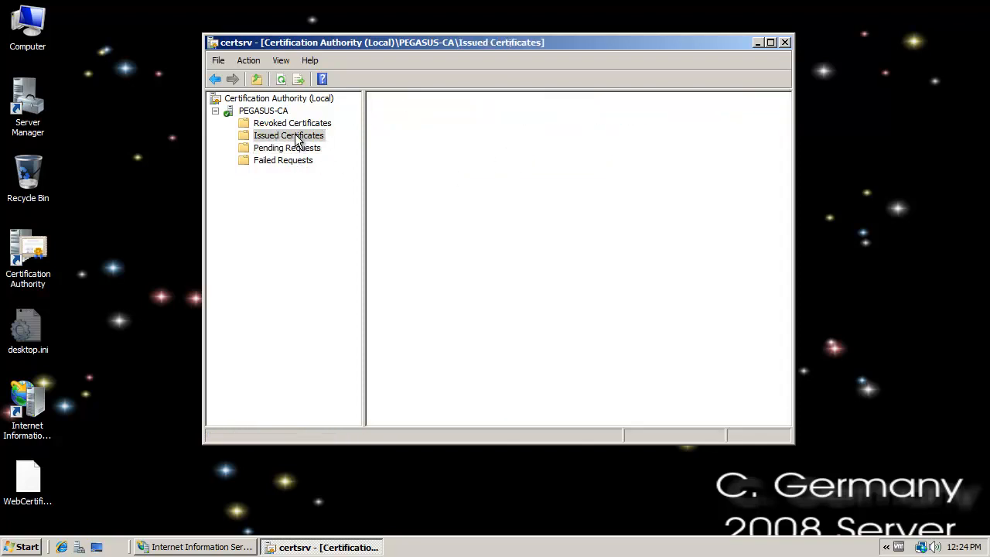
{"action": "left_click", "coordinate": [448, 113]}
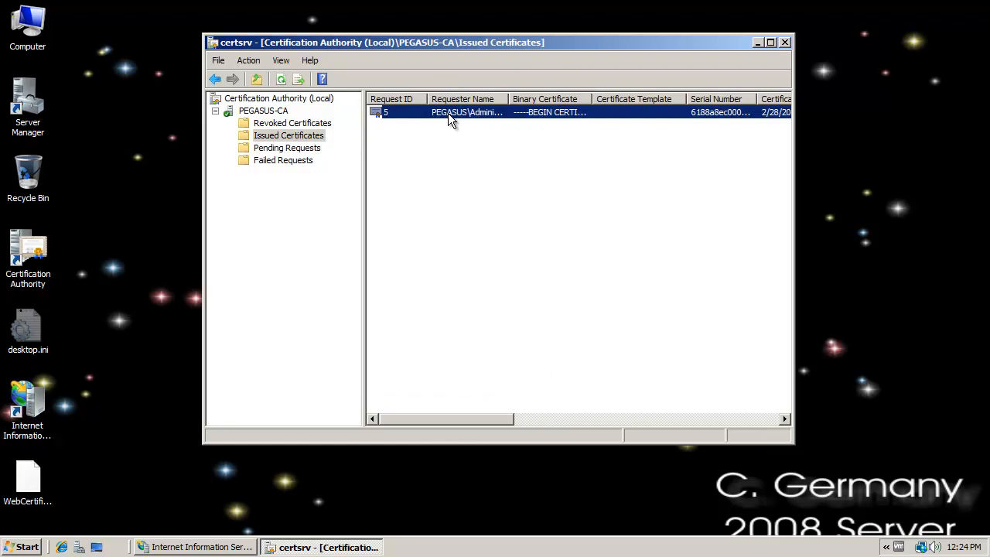
{"action": "left_click", "coordinate": [786, 43]}
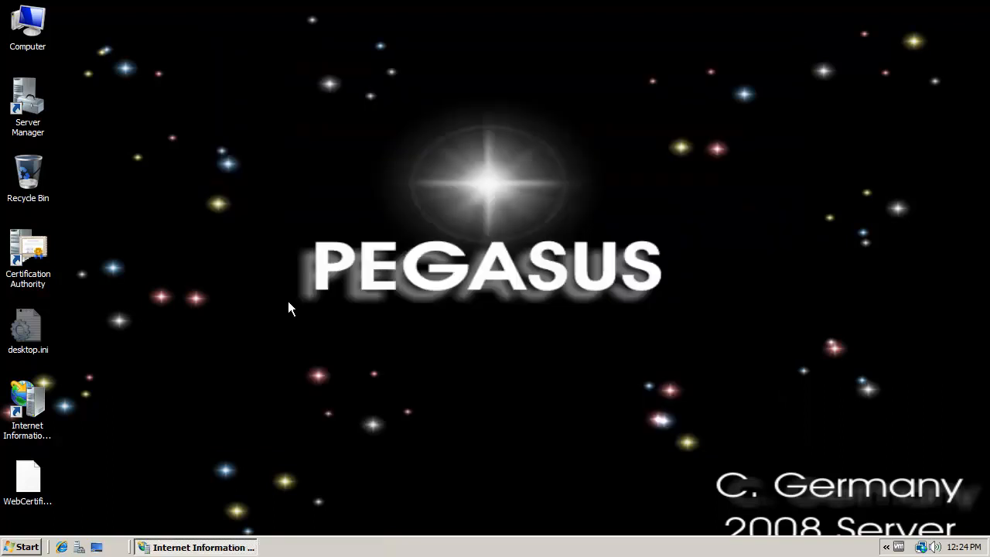
- Launch an empty management console with mmc and move its window higher on the desktop
{"action": "left_click", "coordinate": [25, 546]}
{"action": "type", "text": "mmc"}
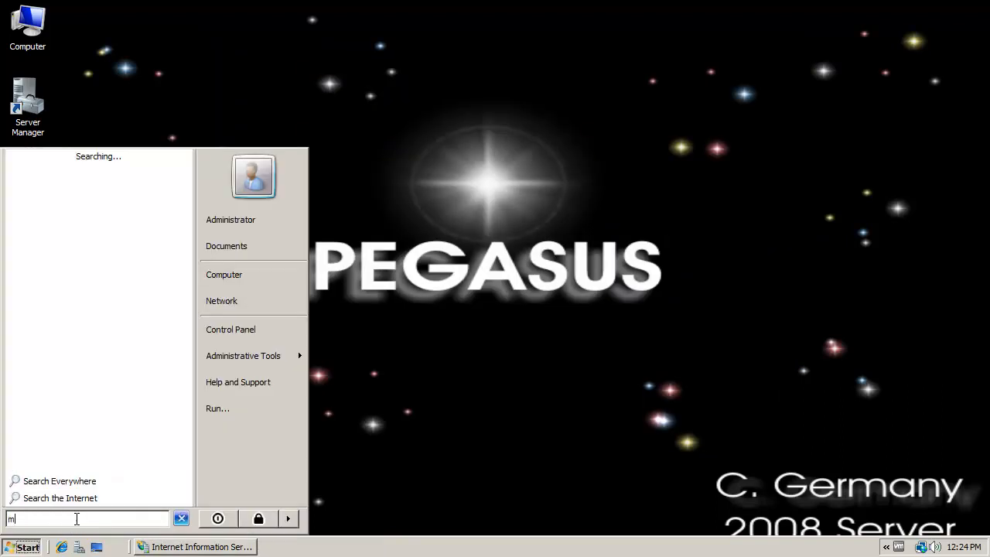
{"action": "key", "text": "Return"}
{"action": "left_click_drag", "start_coordinate": [159, 129], "coordinate": [151, 62]}
- Add the Certificates snap-in to the console, managing the computer account of the local computer
{"action": "left_click", "coordinate": [140, 80]}
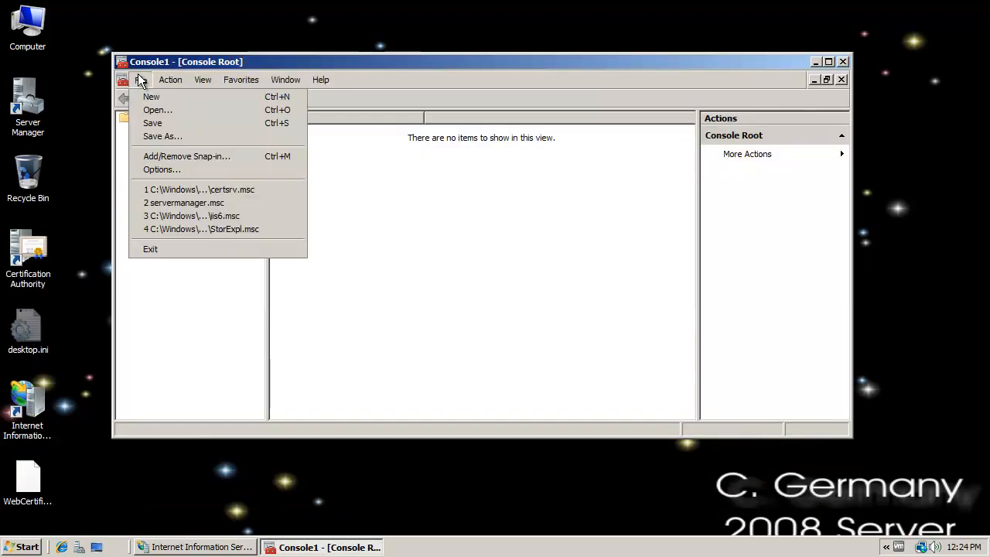
{"action": "left_click", "coordinate": [162, 157]}
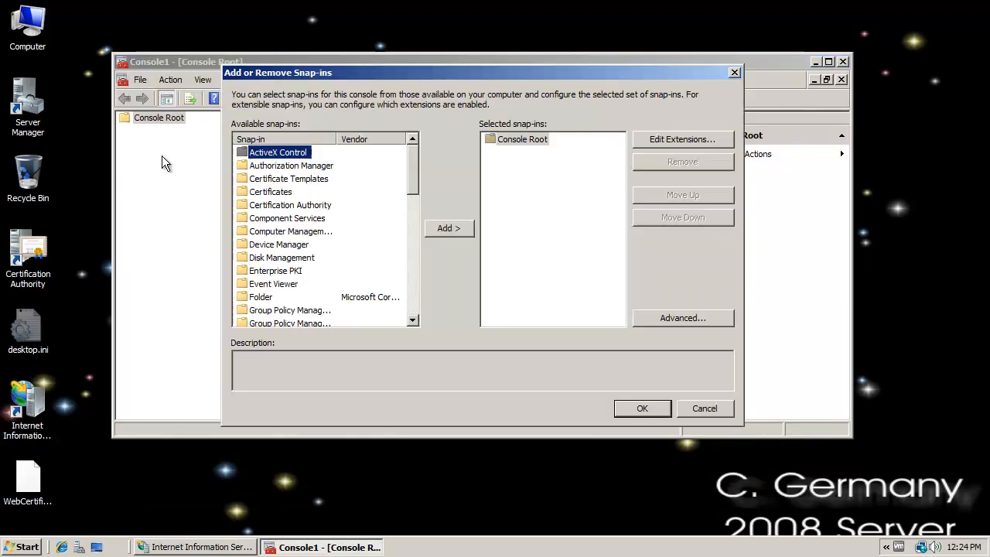
{"action": "left_click", "coordinate": [291, 193]}
{"action": "left_click", "coordinate": [444, 229]}
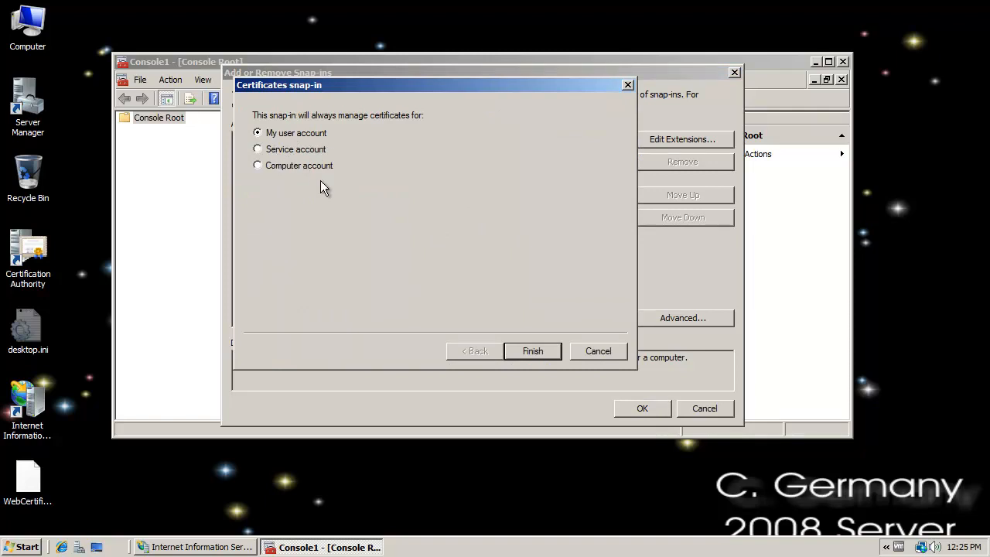
{"action": "left_click", "coordinate": [258, 165]}
{"action": "left_click", "coordinate": [533, 352]}
{"action": "left_click", "coordinate": [544, 352]}
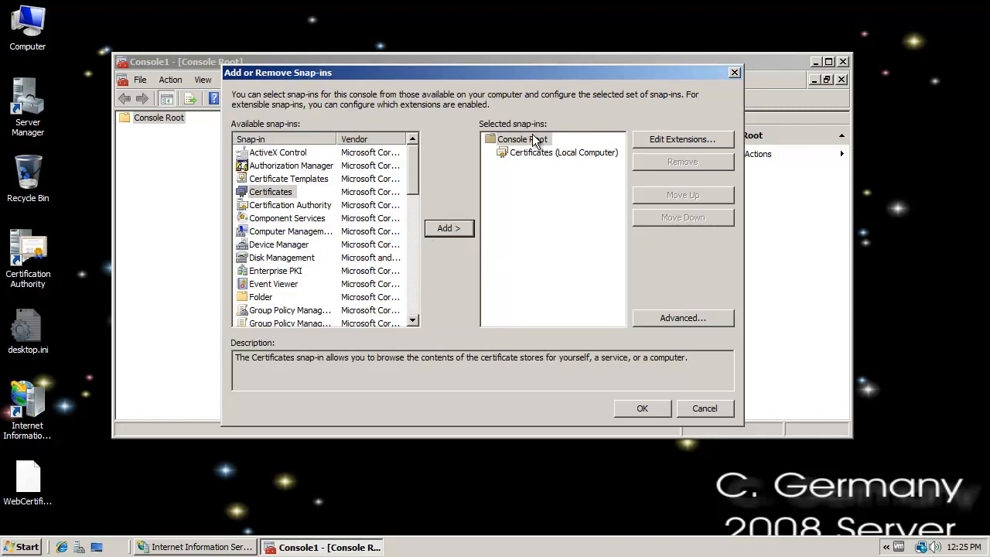
{"action": "left_click", "coordinate": [642, 410]}
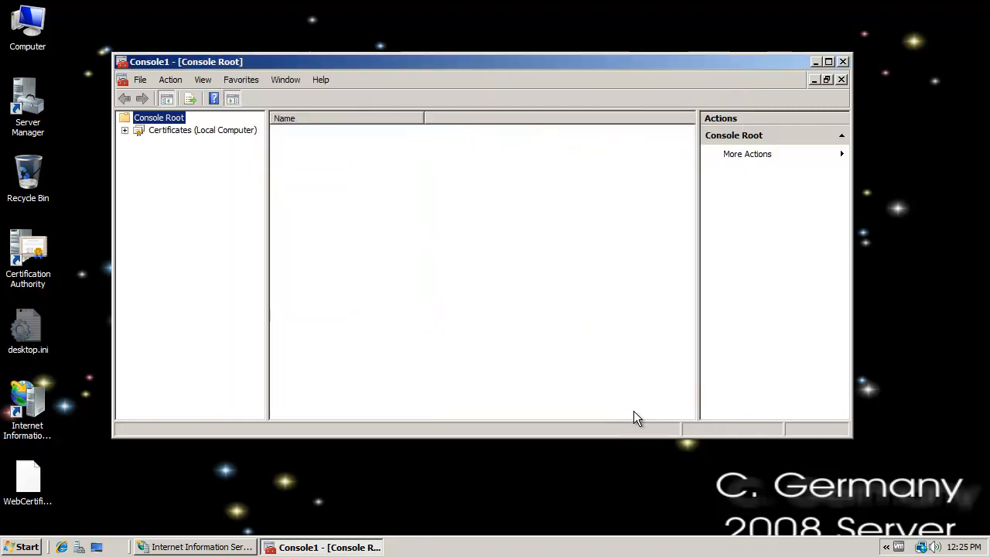
- Expand the local computer's certificate stores and the Certificate Enrollment Requests store, widening the tree to show full names
{"action": "left_click", "coordinate": [194, 131]}
{"action": "left_click", "coordinate": [125, 130]}
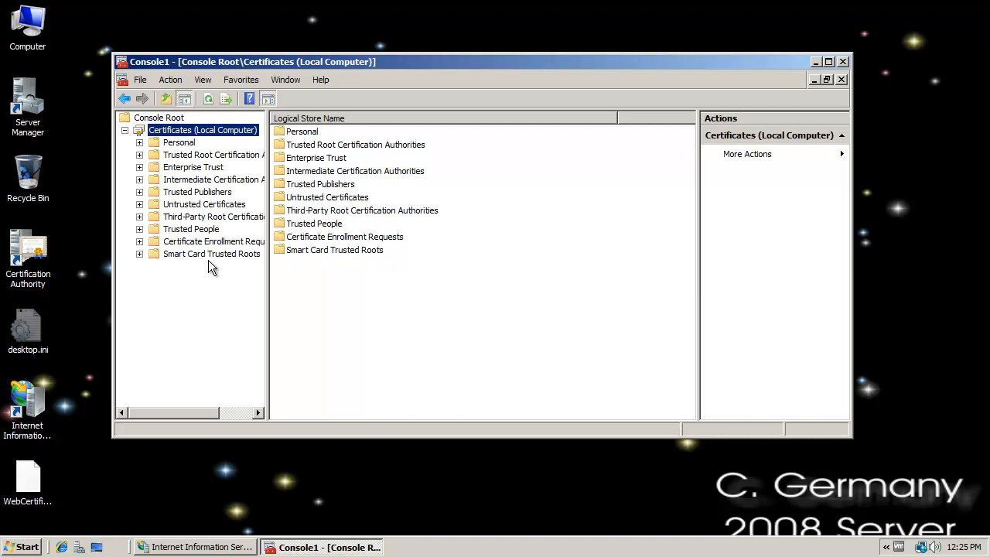
{"action": "left_click_drag", "start_coordinate": [267, 263], "coordinate": [324, 271]}
{"action": "left_click", "coordinate": [169, 242]}
{"action": "left_click", "coordinate": [140, 241]}
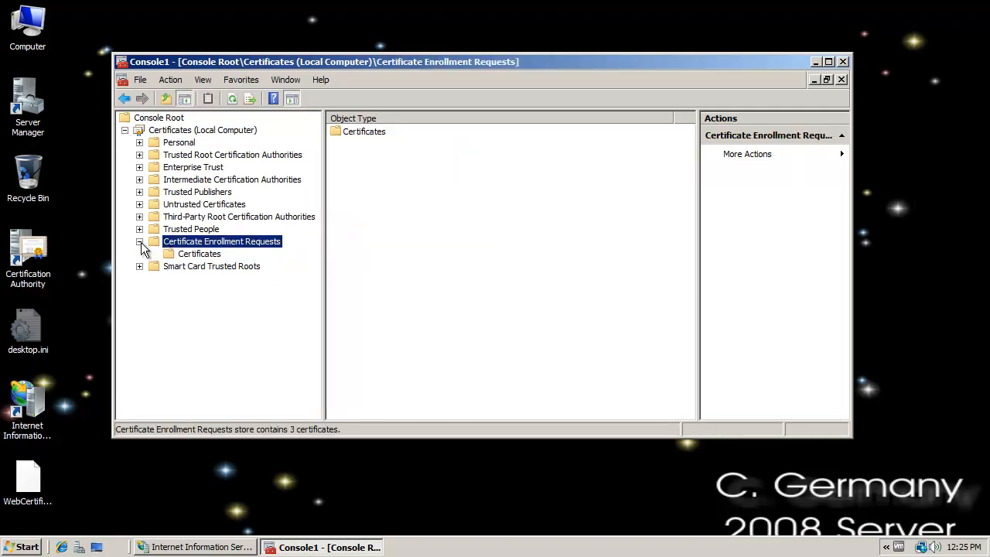
- Start exporting the Pirates certificate from the enrollment requests with its private key, in Personal Information Exchange PKCS #12 (.PFX) format
{"action": "left_click", "coordinate": [191, 255]}
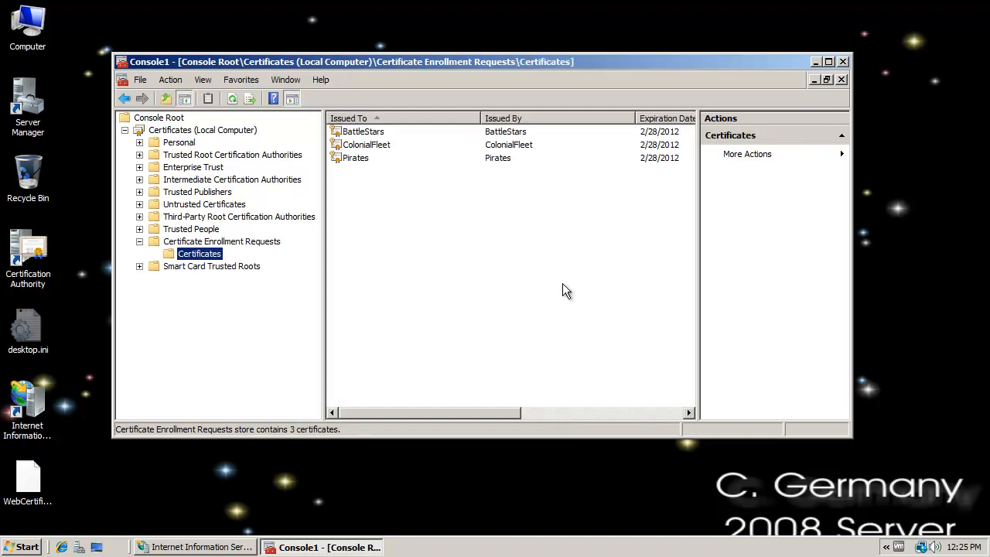
{"action": "left_click", "coordinate": [352, 159]}
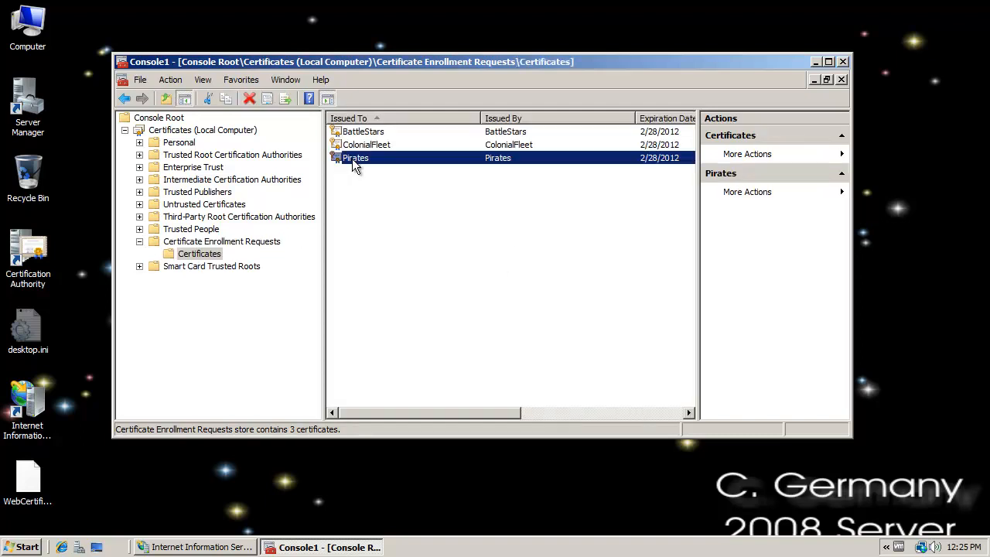
{"action": "right_click", "coordinate": [353, 164]}
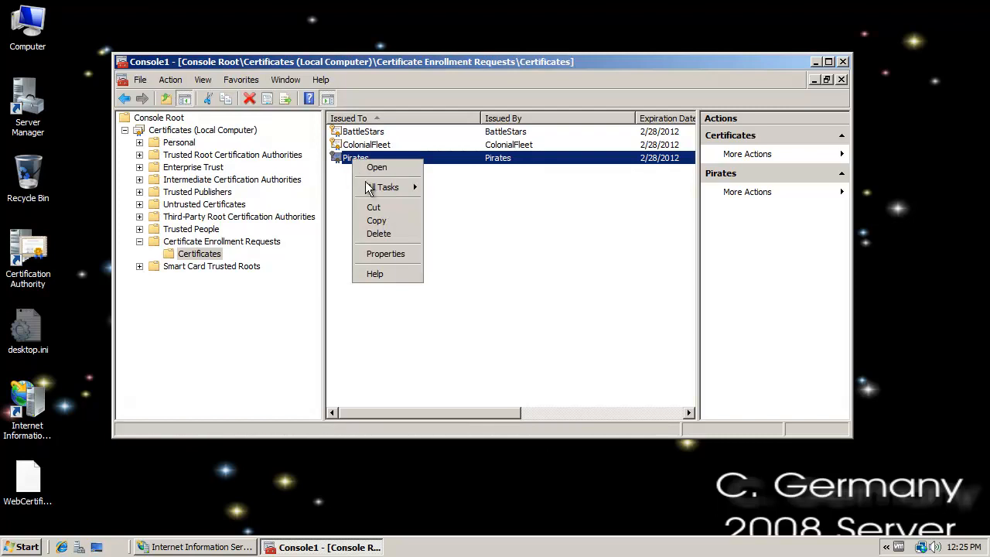
{"action": "mouse_move", "coordinate": [402, 188]}
{"action": "left_click", "coordinate": [472, 207]}
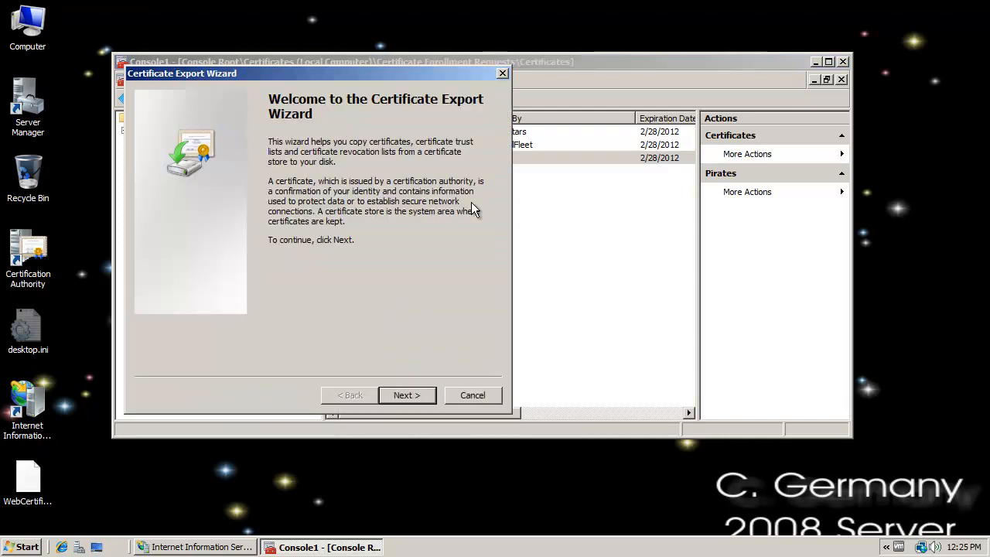
{"action": "left_click", "coordinate": [407, 396]}
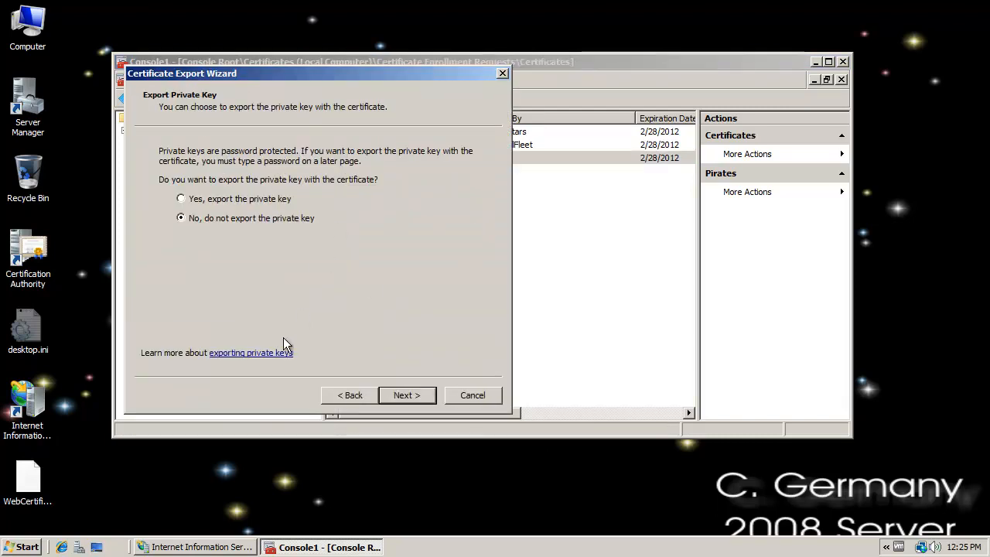
{"action": "left_click", "coordinate": [219, 199]}
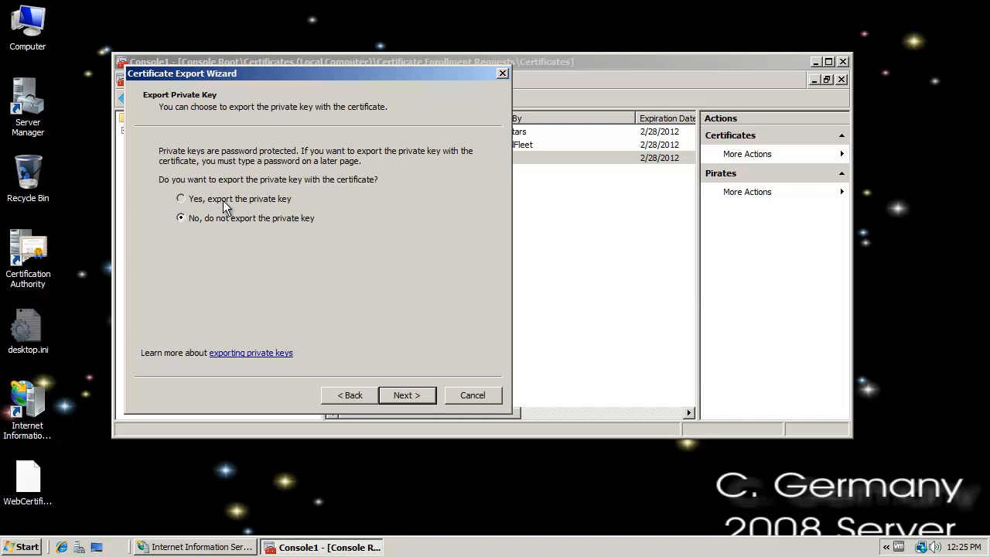
{"action": "left_click", "coordinate": [418, 394]}
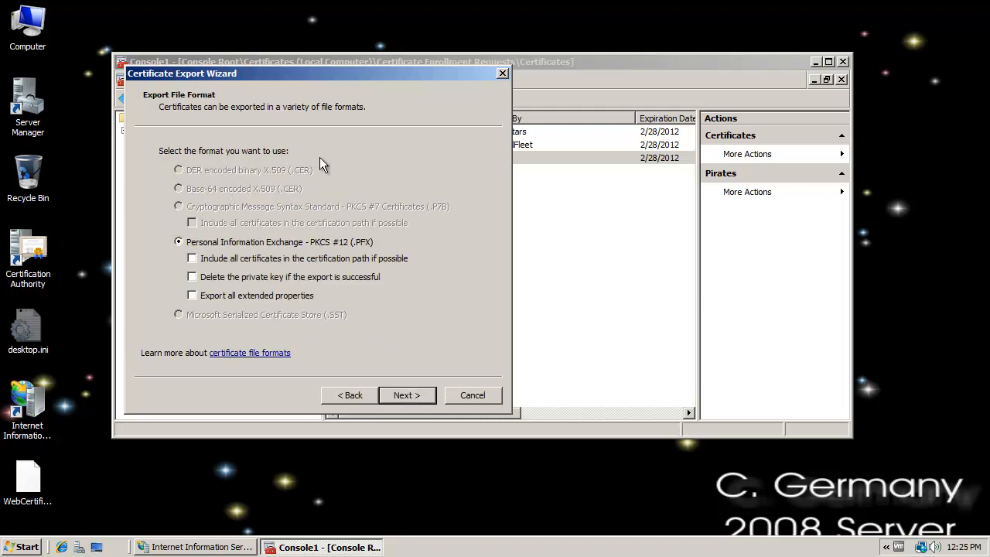
{"action": "left_click_drag", "start_coordinate": [284, 71], "coordinate": [369, 33]}
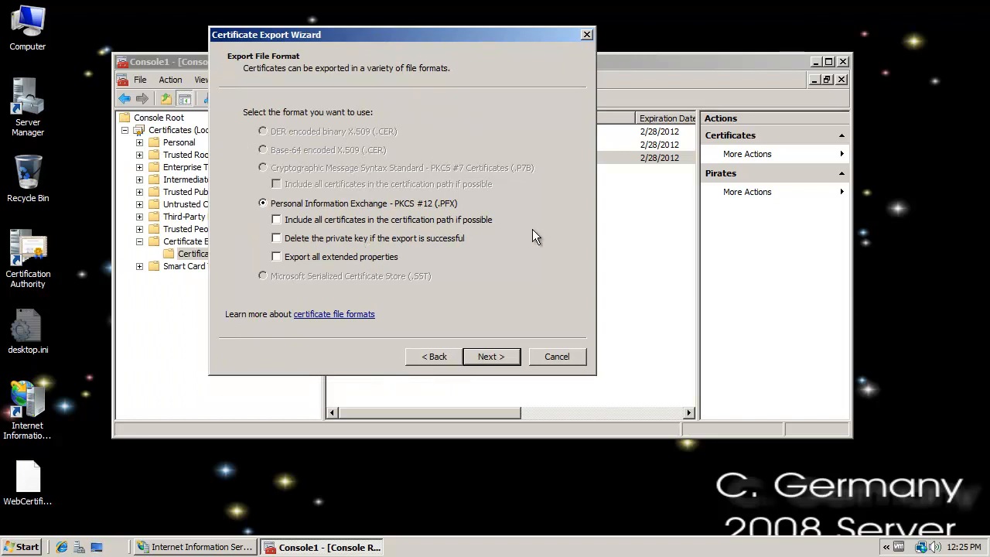
{"action": "left_click_drag", "start_coordinate": [393, 33], "coordinate": [361, 35]}
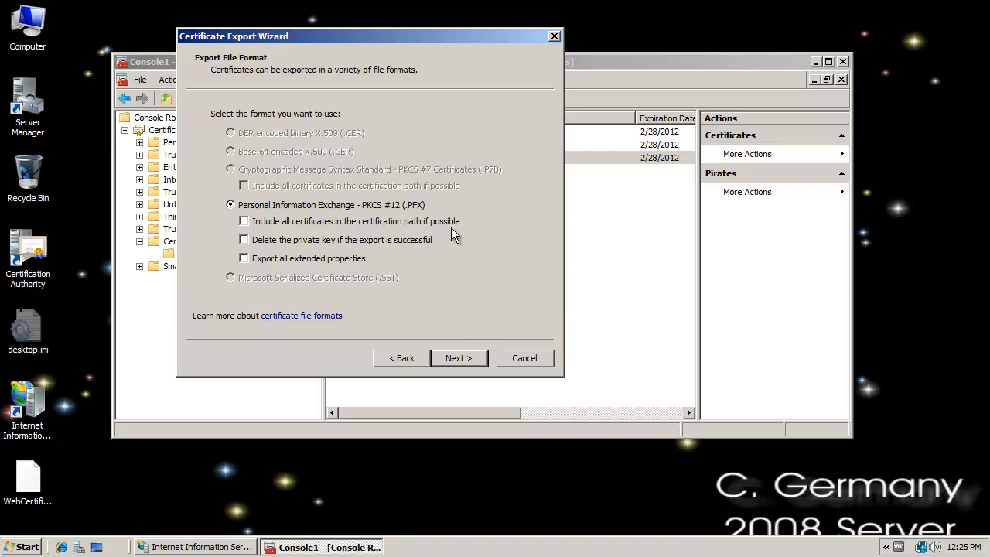
{"action": "left_click", "coordinate": [461, 357]}
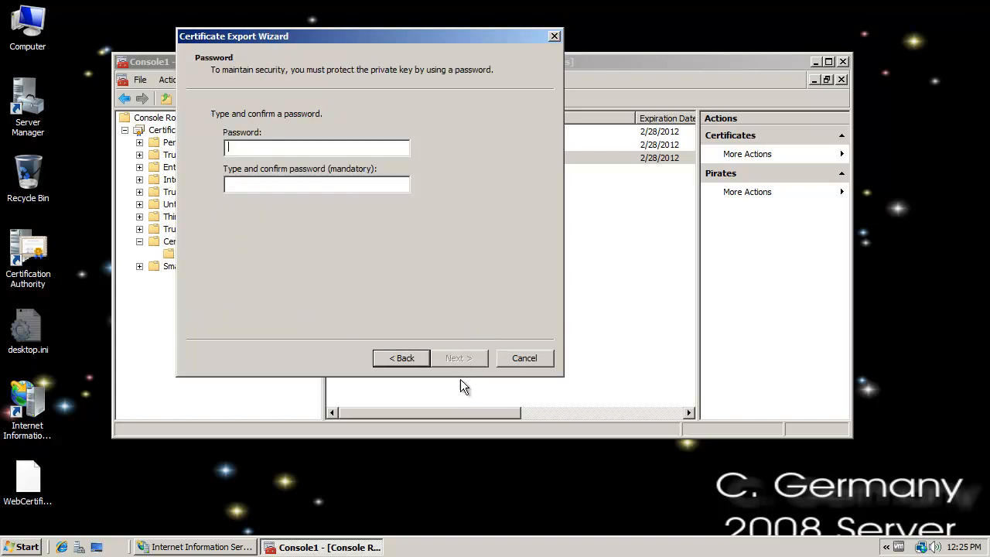
- Enter and confirm the password that protects the exported private key
{"action": "left_click", "coordinate": [278, 147]}
{"action": "type", "text": "a"}
{"action": "left_click", "coordinate": [287, 184]}
{"action": "type", "text": "a"}
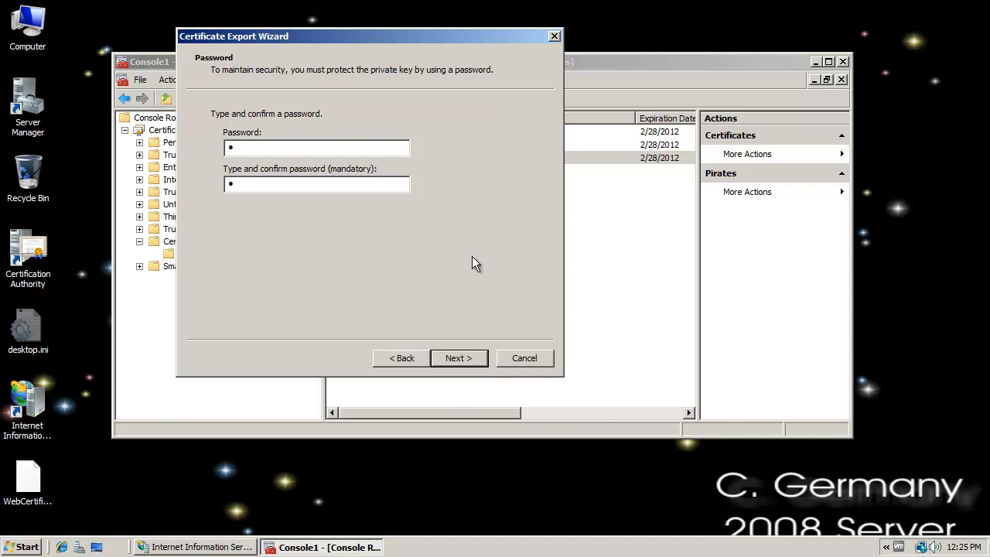
{"action": "left_click", "coordinate": [458, 358]}
- Save the export as C:\CERTIFICATE\Pirates.pfx, replacing the existing file, and finish the export wizard
{"action": "left_click", "coordinate": [517, 128]}
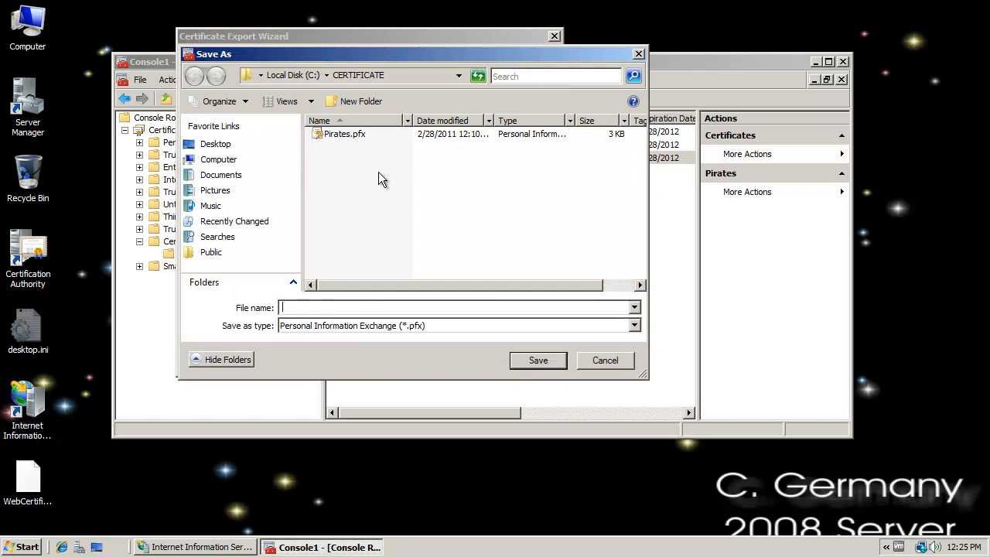
{"action": "left_click", "coordinate": [335, 134]}
{"action": "left_click", "coordinate": [537, 360]}
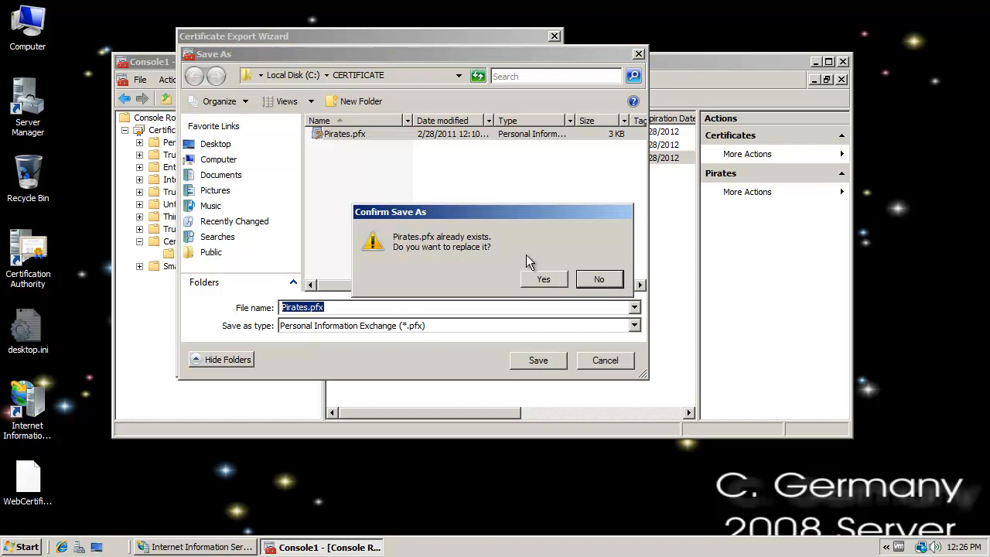
{"action": "left_click", "coordinate": [547, 279]}
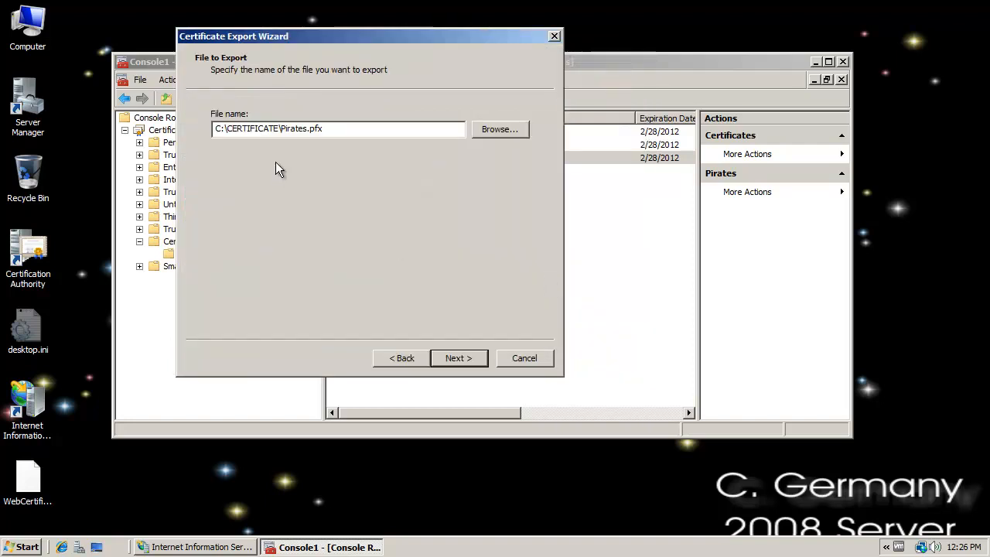
{"action": "left_click", "coordinate": [459, 358]}
{"action": "left_click", "coordinate": [471, 362]}
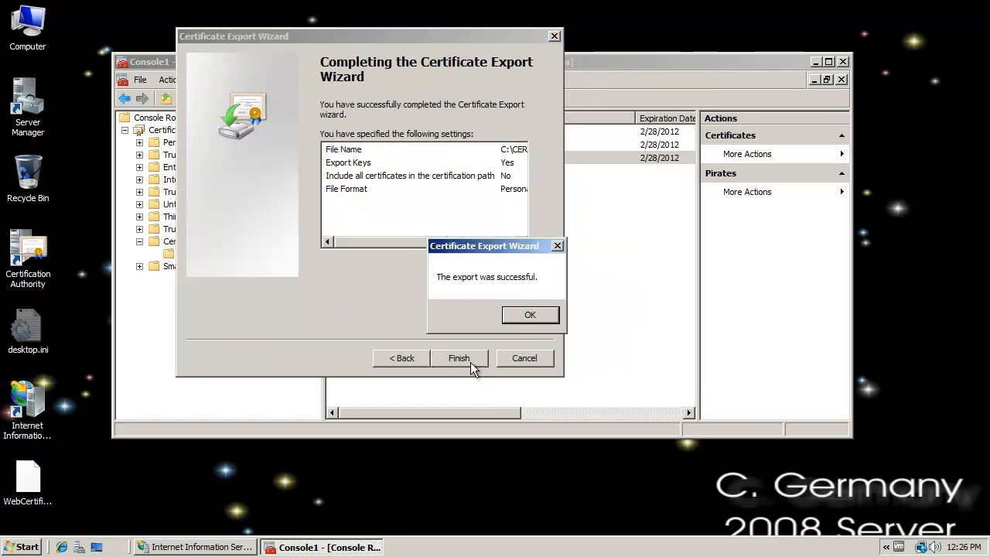
{"action": "left_click", "coordinate": [530, 315]}
{"action": "left_click", "coordinate": [644, 291]}
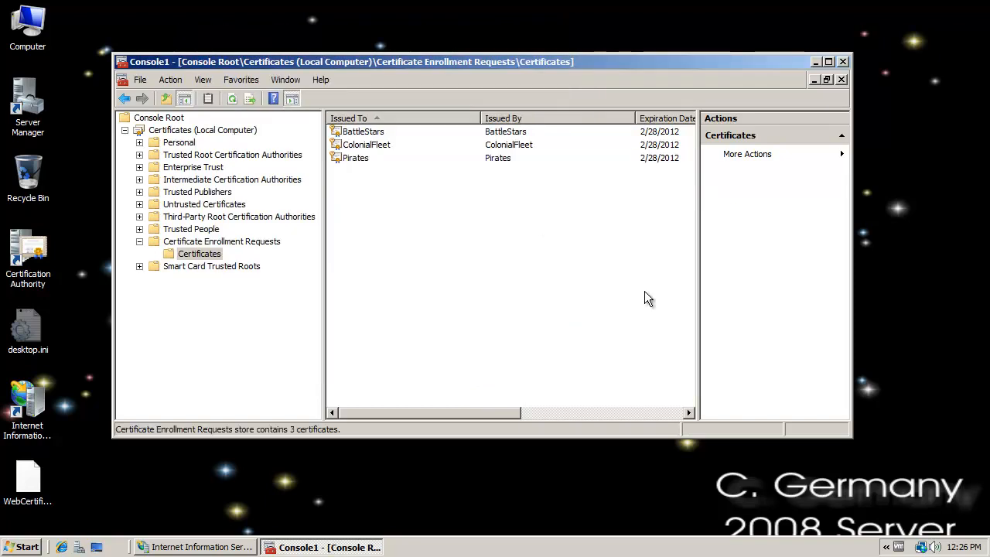
- Close the certificates console without saving its settings and switch to IIS Manager
{"action": "left_click", "coordinate": [844, 62]}
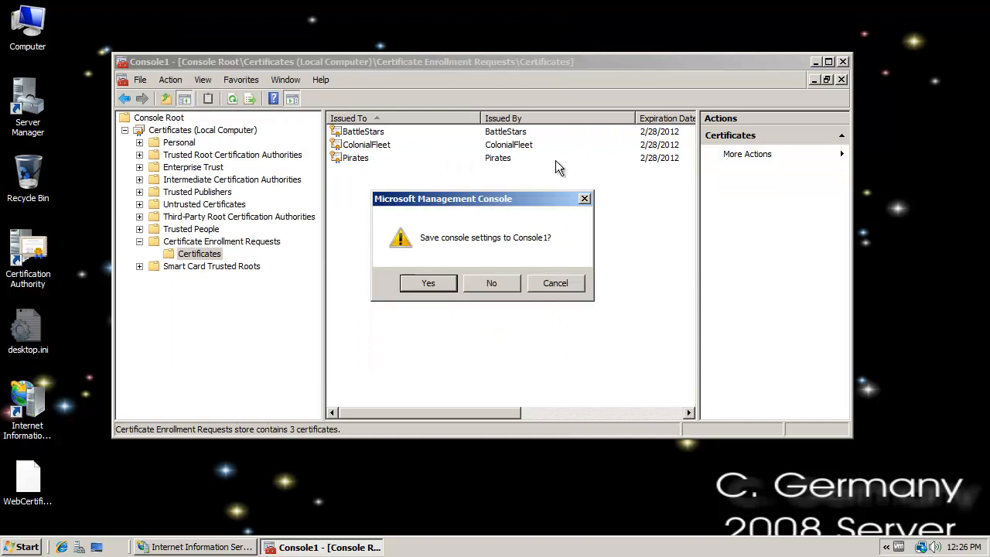
{"action": "left_click", "coordinate": [487, 285]}
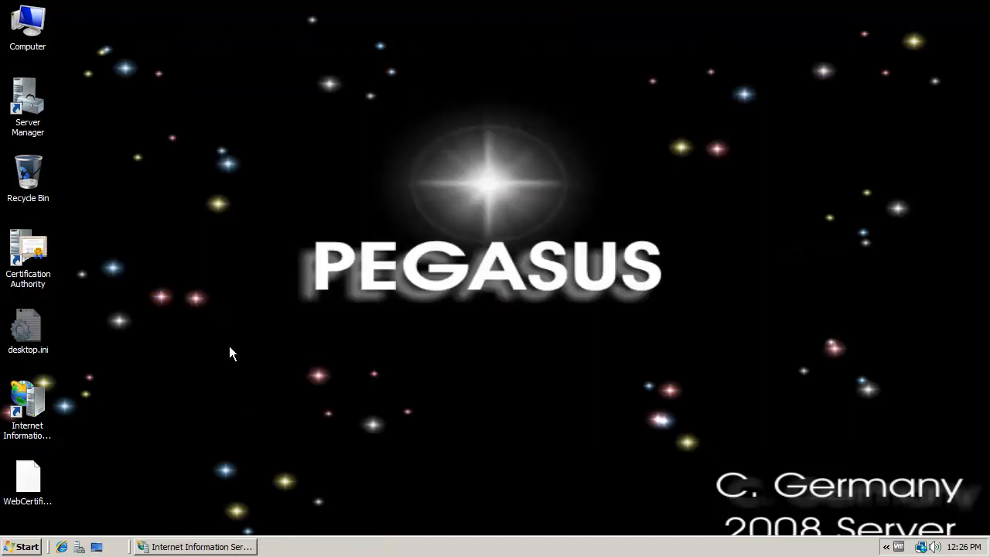
{"action": "left_click", "coordinate": [239, 546]}
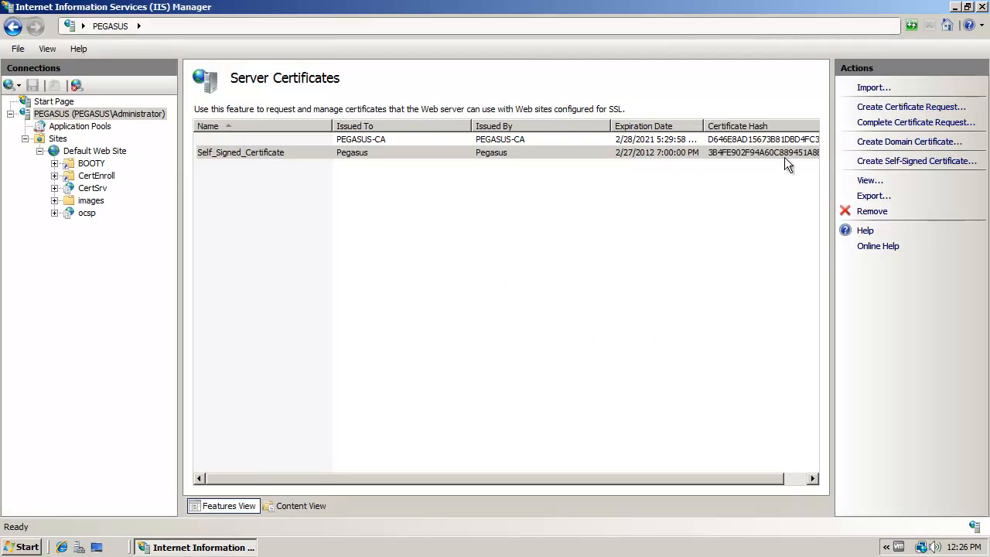
- Import C:\CERTIFICATE\Pirates.pfx into the server certificates with the file's password, keeping the certificate exportable
{"action": "left_click", "coordinate": [872, 88]}
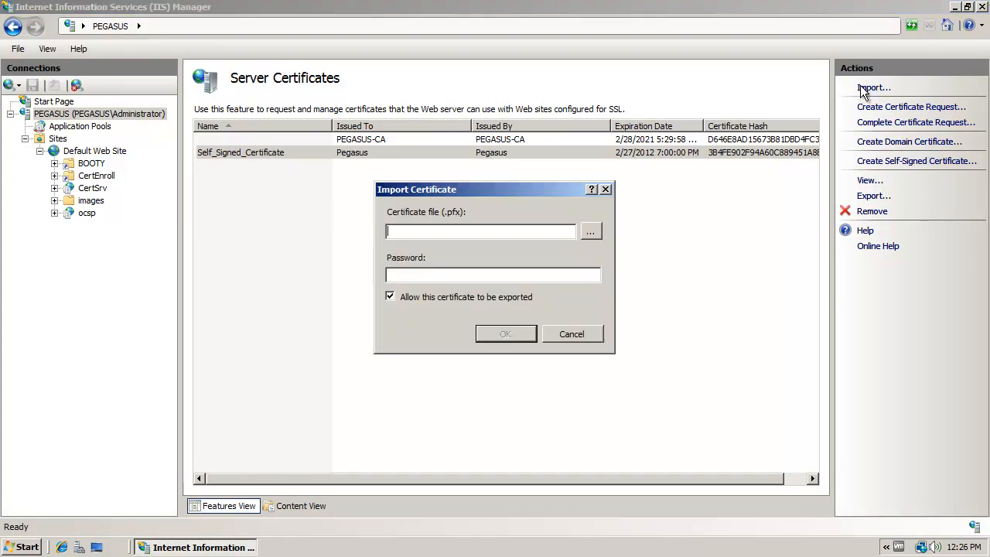
{"action": "left_click", "coordinate": [590, 233]}
{"action": "left_click", "coordinate": [488, 281]}
{"action": "double_click", "coordinate": [555, 277]}
{"action": "left_click", "coordinate": [552, 294]}
{"action": "double_click", "coordinate": [552, 294]}
{"action": "double_click", "coordinate": [544, 254]}
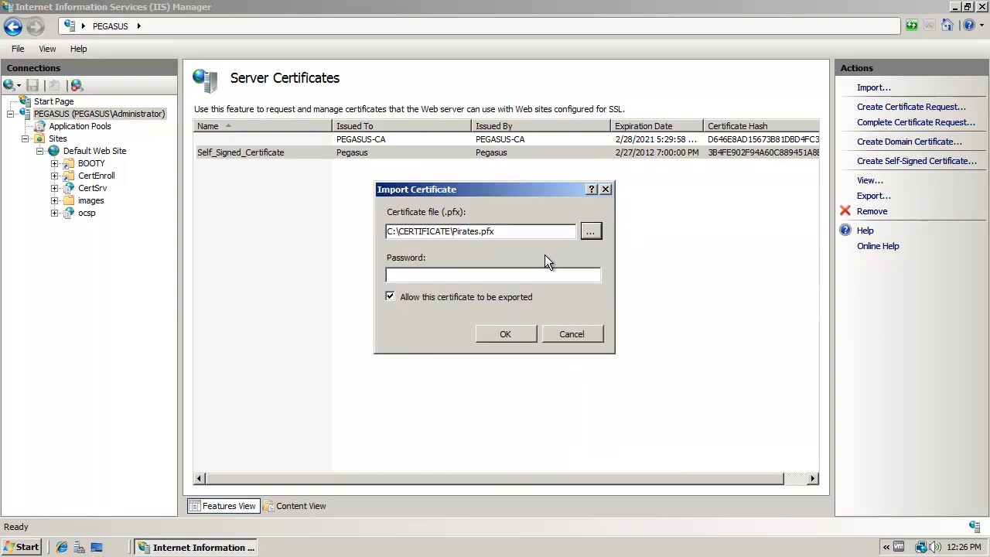
{"action": "left_click", "coordinate": [486, 276]}
{"action": "type", "text": "P"}
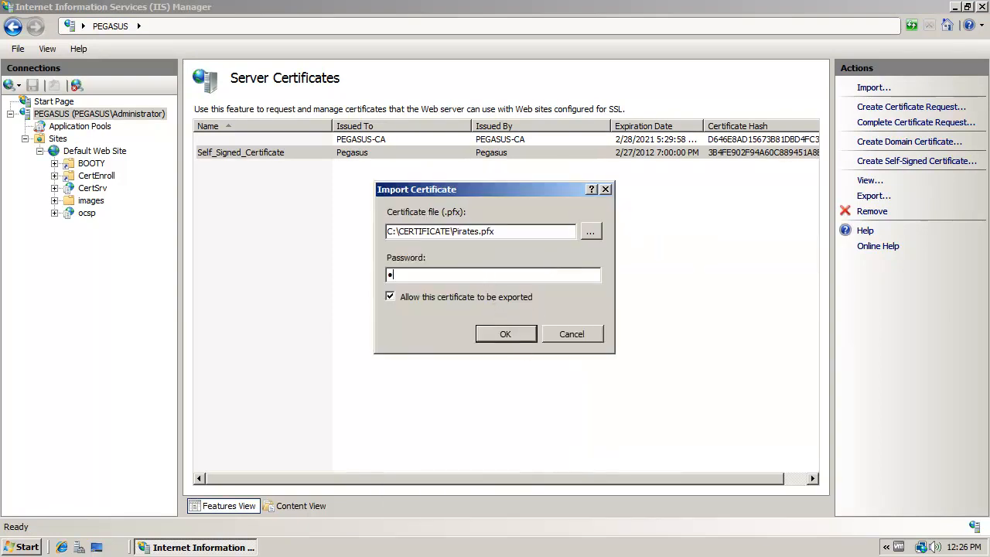
{"action": "left_click", "coordinate": [505, 334]}
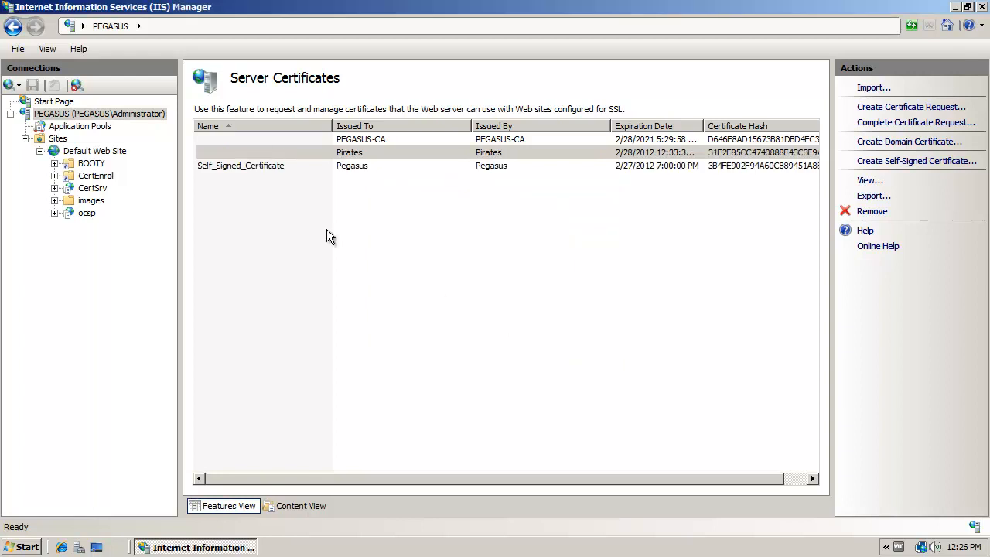
- Compare the PEGASUS-CA, Pirates and Self_Signed_Certificate entries in the server certificates list
{"action": "left_click", "coordinate": [369, 226]}
{"action": "left_click", "coordinate": [355, 154]}
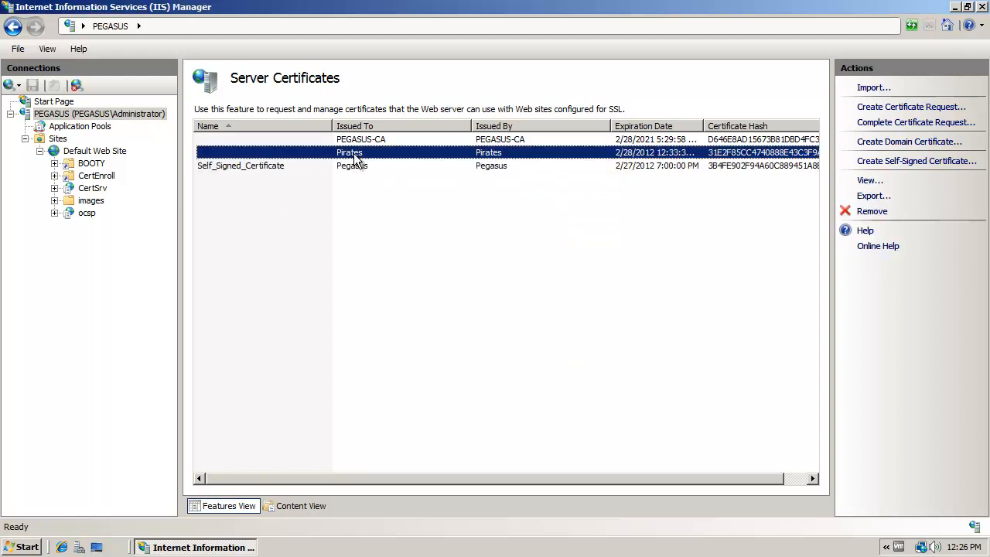
{"action": "left_click", "coordinate": [360, 165]}
{"action": "left_click", "coordinate": [357, 154]}
{"action": "left_click", "coordinate": [318, 165]}
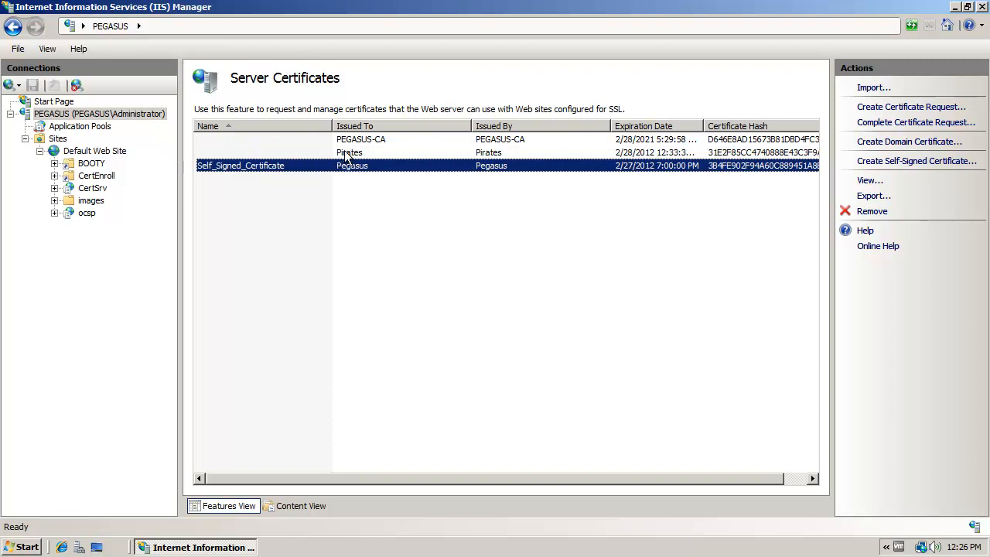
{"action": "left_click", "coordinate": [346, 154]}
{"action": "left_click", "coordinate": [361, 143]}
{"action": "left_click", "coordinate": [360, 148]}
{"action": "left_click", "coordinate": [361, 143]}
{"action": "left_click", "coordinate": [340, 155]}
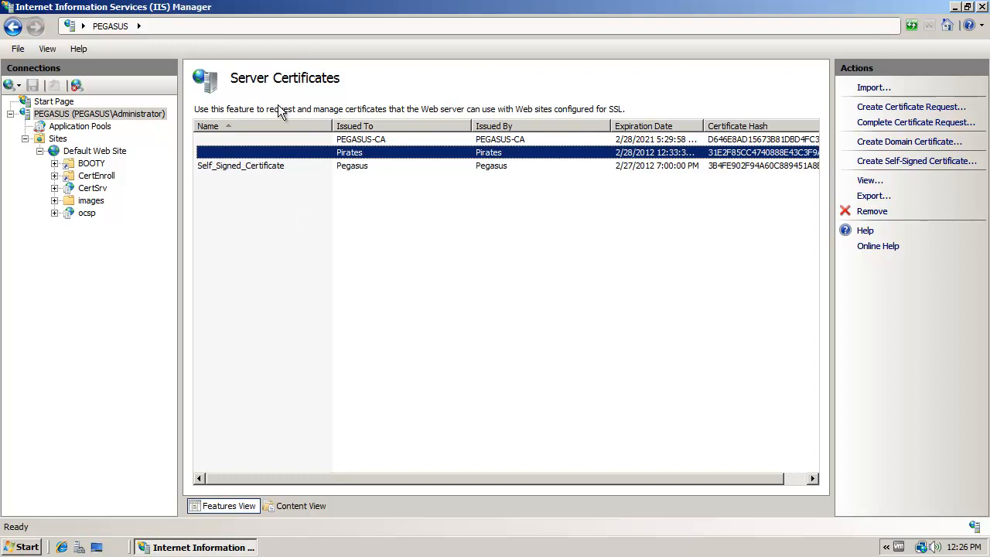
{"action": "left_click", "coordinate": [229, 167]}
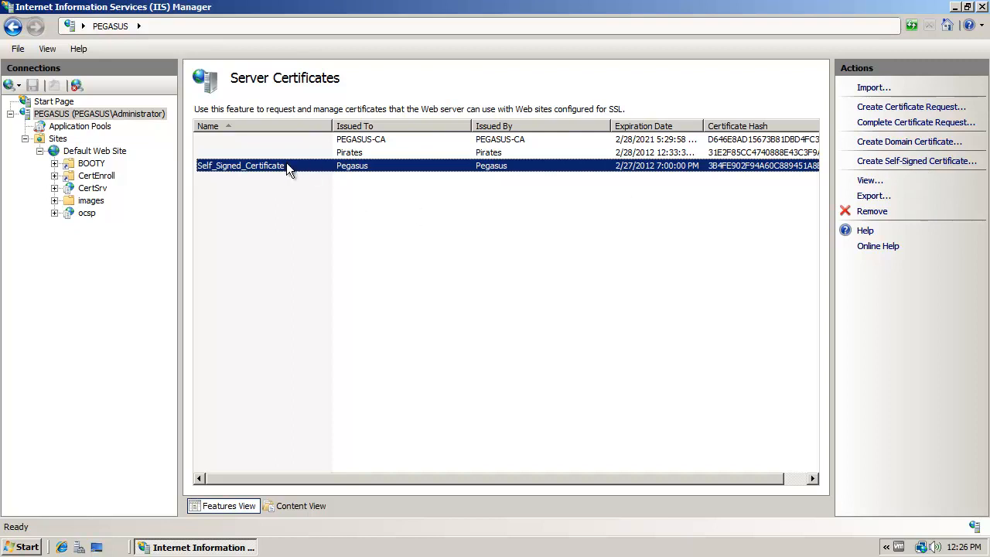
- Add an https binding on port 443 for all unassigned addresses to Default Web Site, using Self_Signed_Certificate as the SSL certificate
{"action": "left_click", "coordinate": [100, 114]}
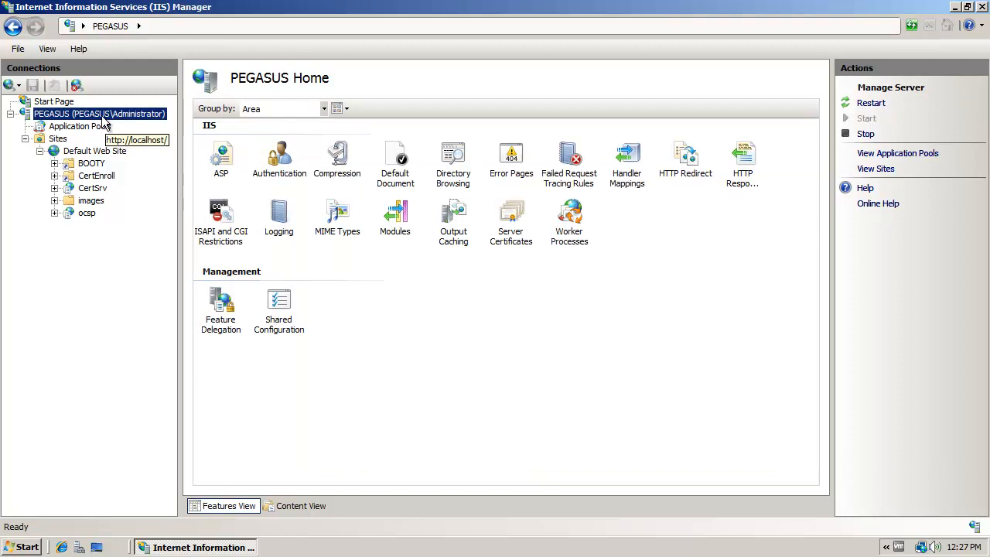
{"action": "left_click", "coordinate": [88, 154]}
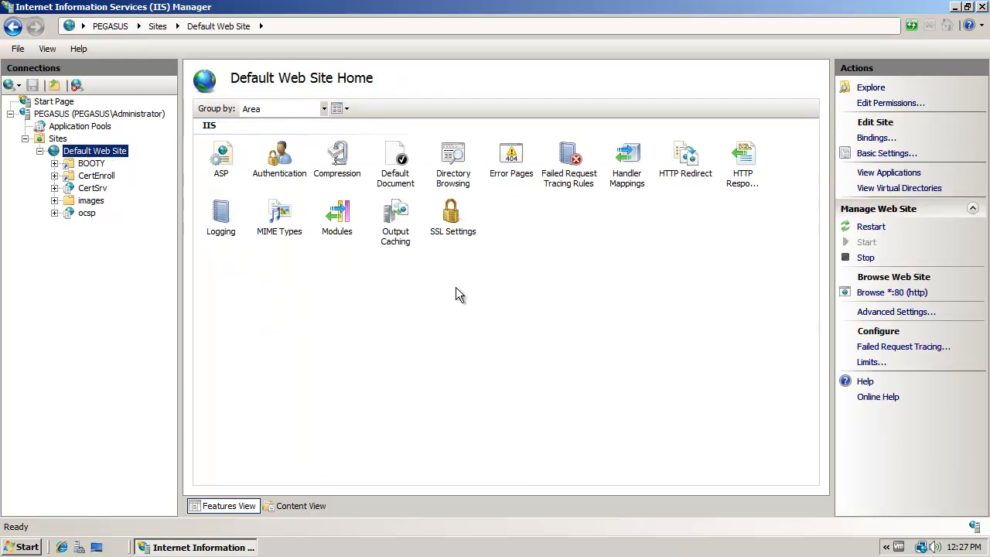
{"action": "left_click", "coordinate": [871, 140]}
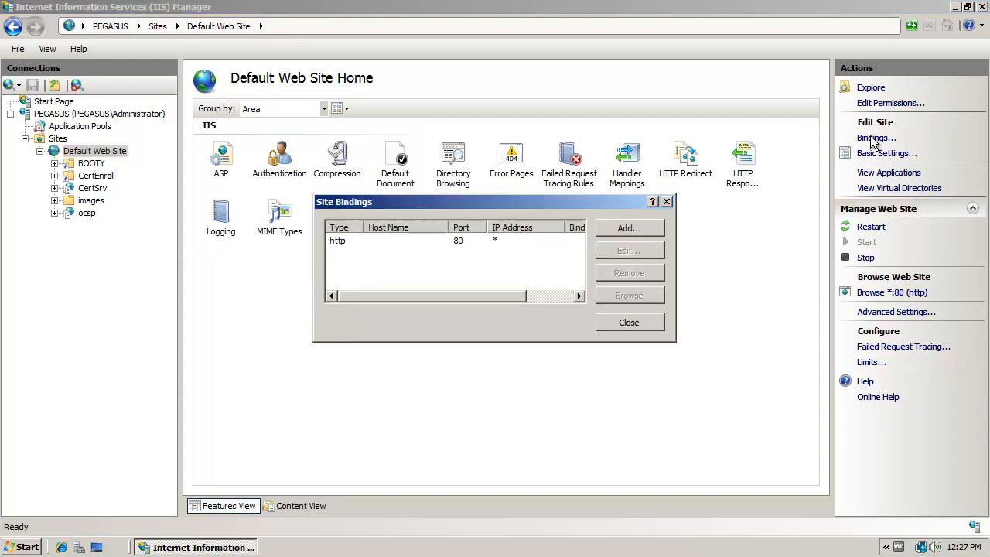
{"action": "left_click", "coordinate": [634, 230]}
{"action": "left_click", "coordinate": [393, 229]}
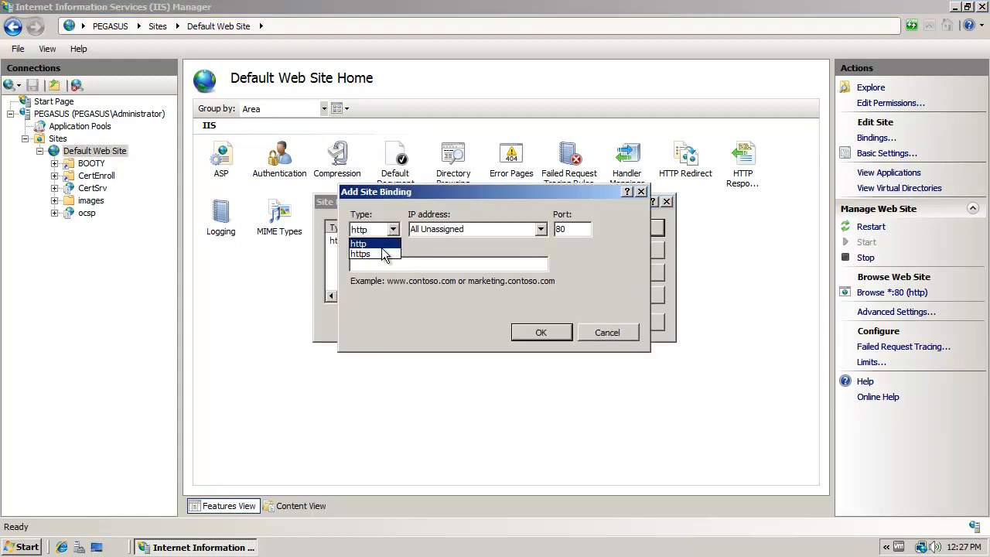
{"action": "left_click", "coordinate": [383, 254]}
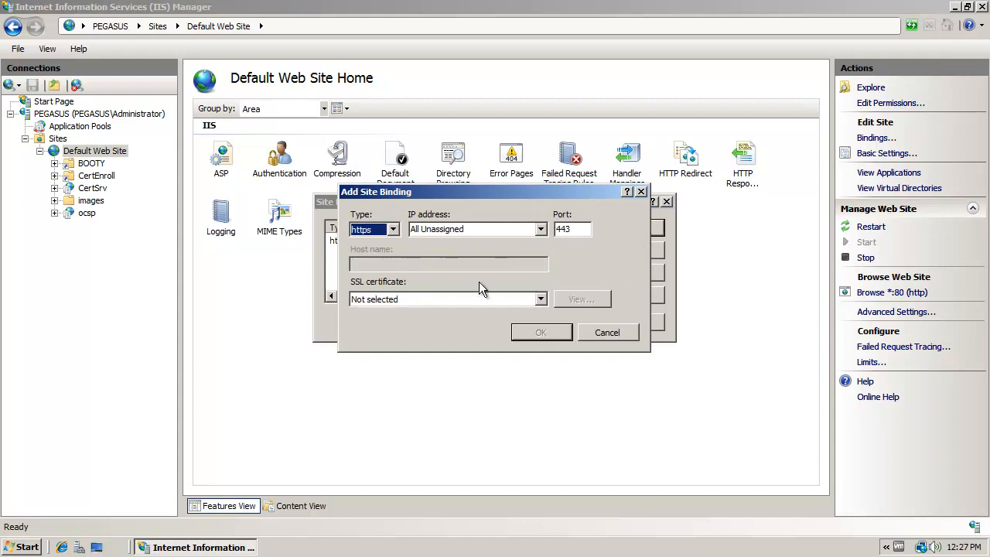
{"action": "left_click", "coordinate": [545, 300]}
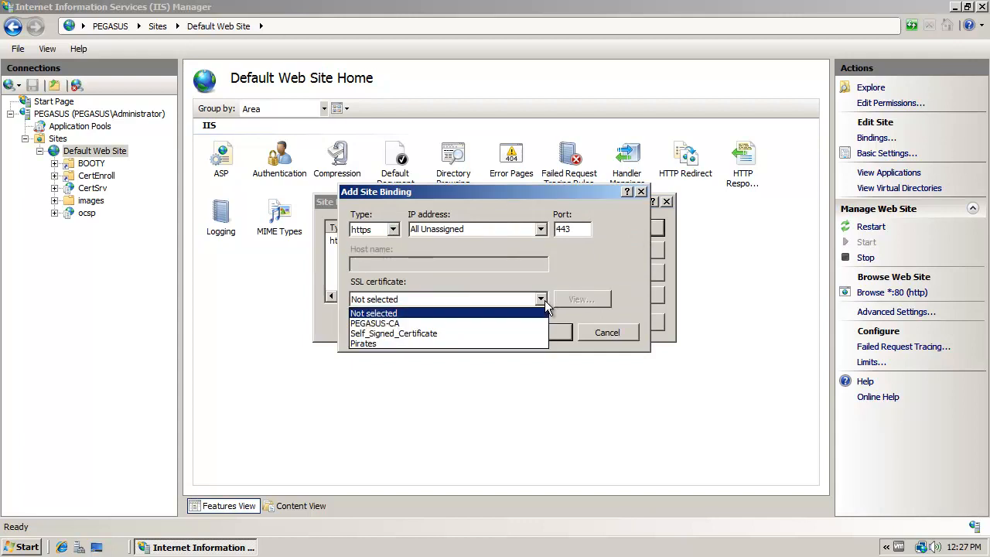
{"action": "left_click", "coordinate": [450, 333]}
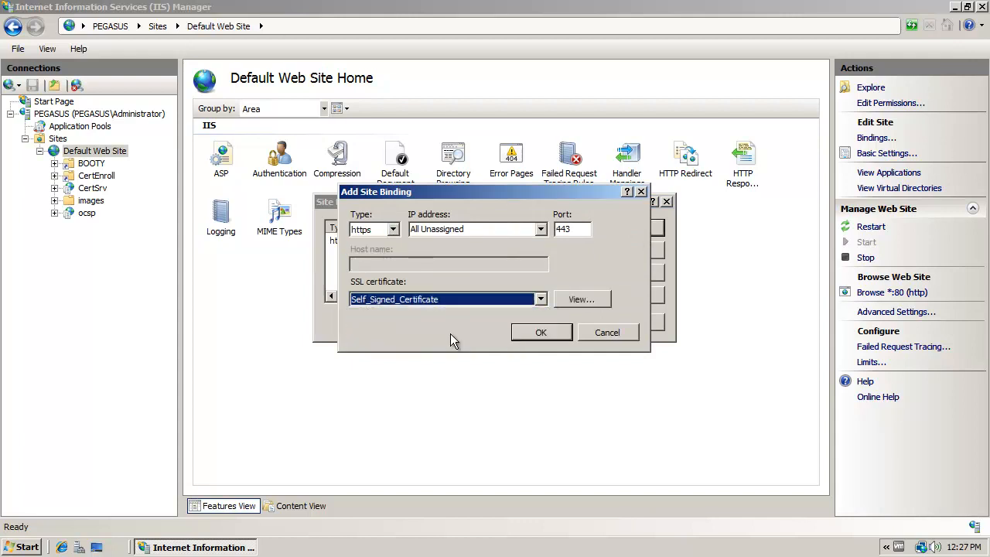
{"action": "left_click", "coordinate": [541, 334]}
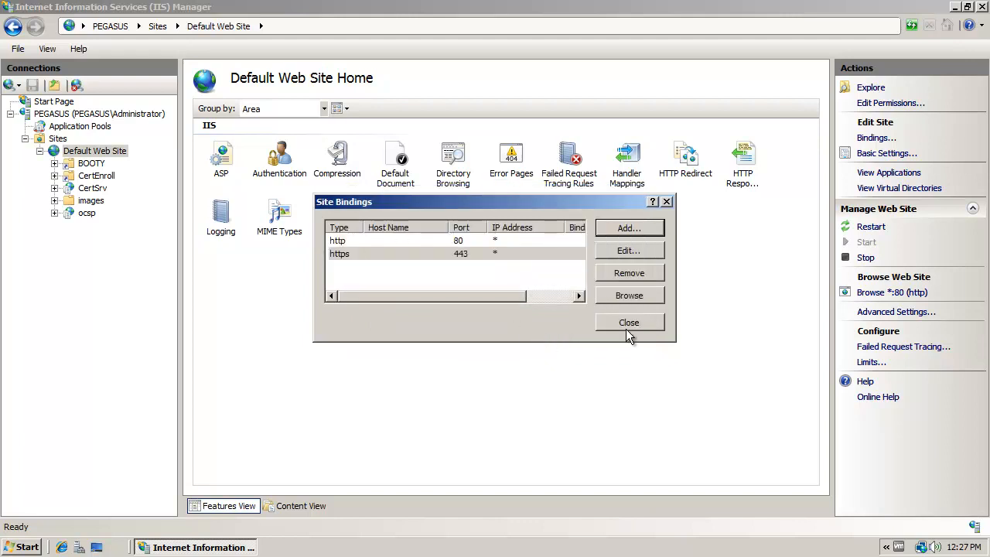
{"action": "left_click", "coordinate": [627, 325]}
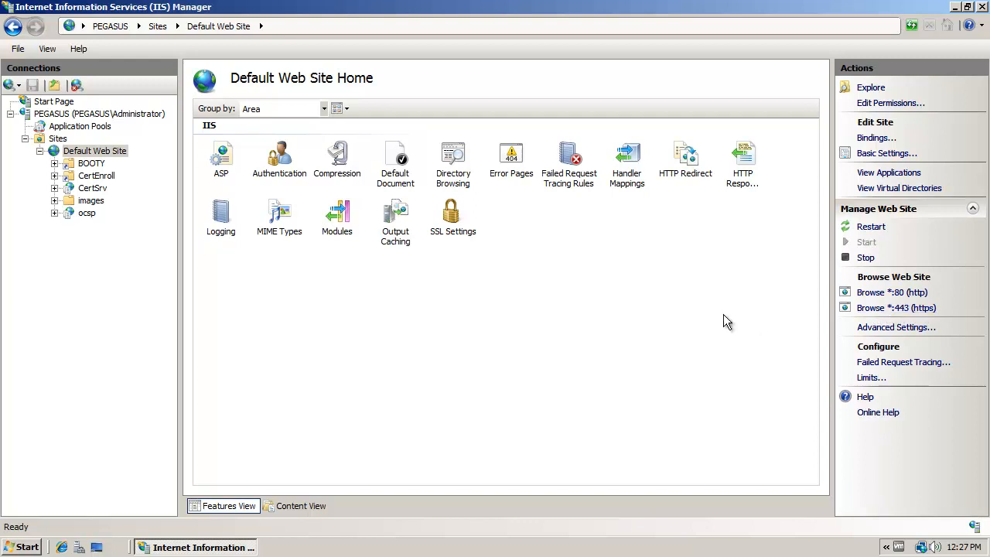
- Bind Default Web Site to https on port 443, all unassigned addresses, with Self_Signed_Certificate, and close the site bindings
{"action": "left_click", "coordinate": [99, 189]}
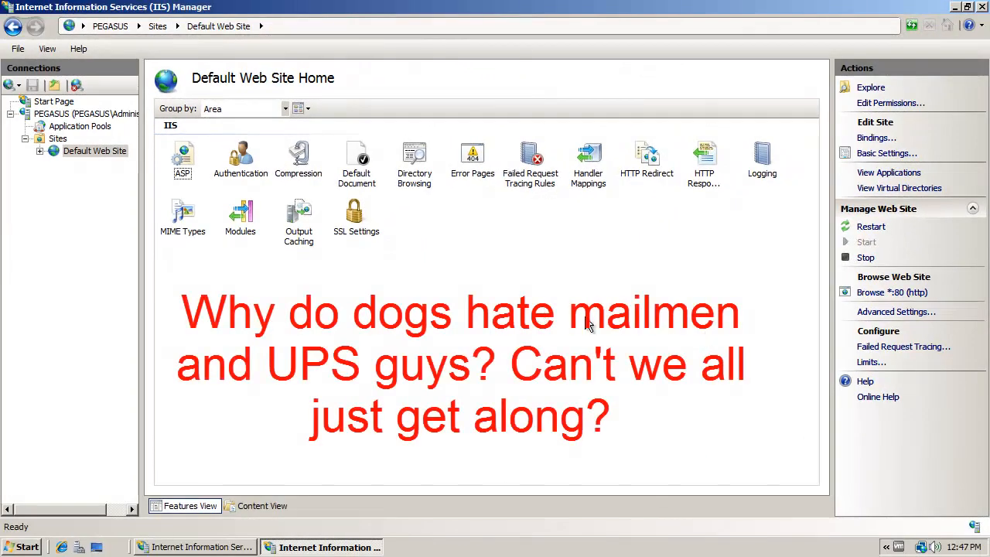
{"action": "left_click", "coordinate": [882, 139]}
{"action": "left_click", "coordinate": [625, 227]}
{"action": "left_click", "coordinate": [393, 230]}
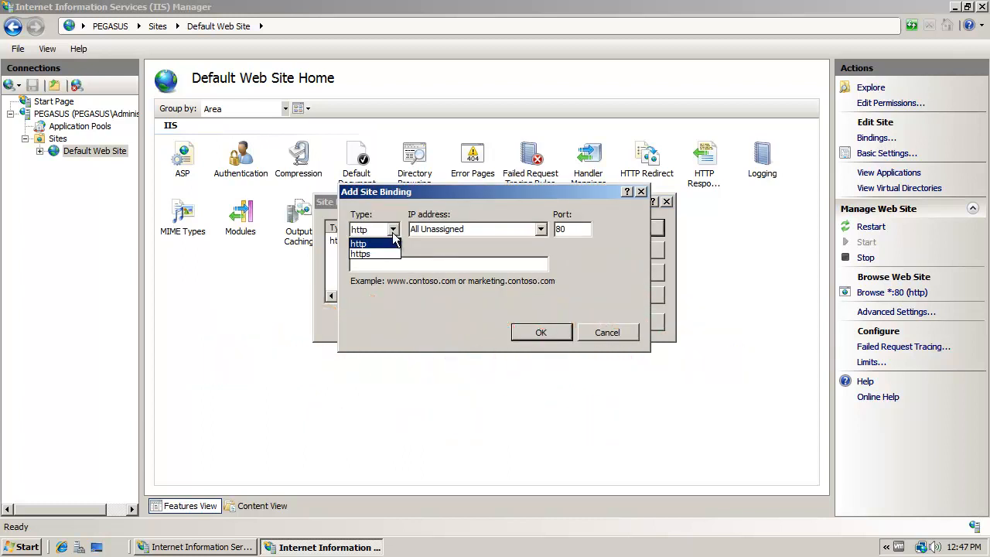
{"action": "left_click", "coordinate": [381, 253]}
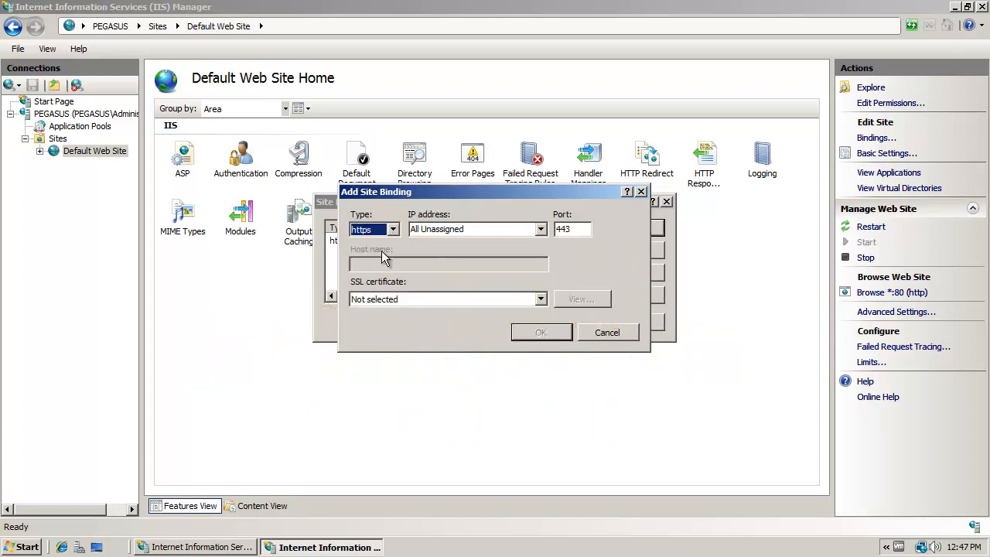
{"action": "left_click", "coordinate": [541, 299]}
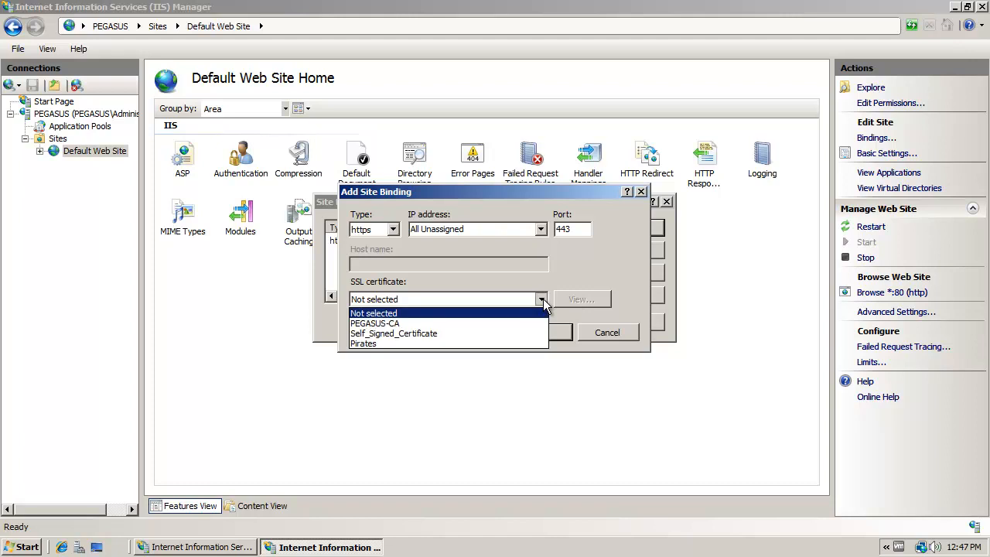
{"action": "left_click", "coordinate": [425, 332]}
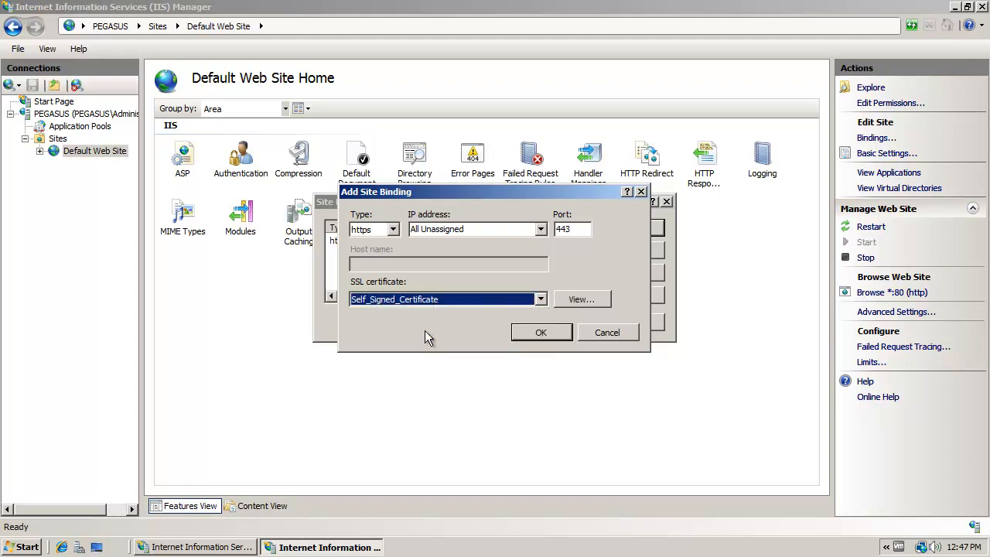
{"action": "left_click", "coordinate": [539, 337]}
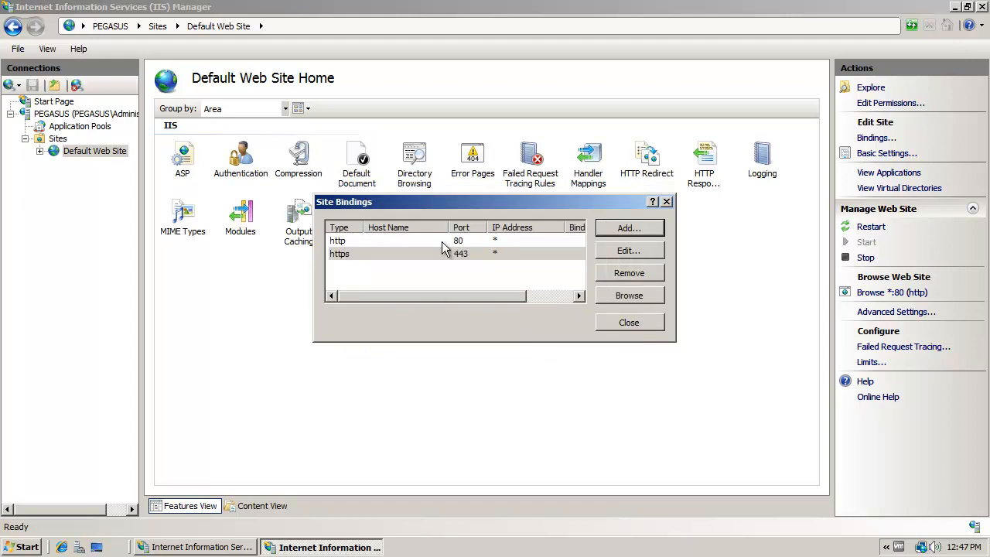
{"action": "left_click", "coordinate": [357, 258]}
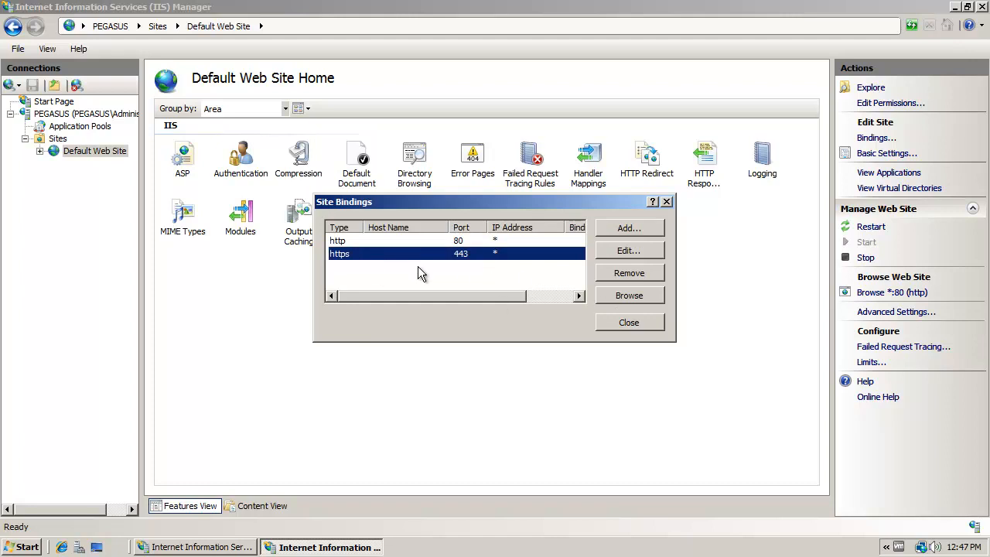
{"action": "left_click", "coordinate": [629, 323]}
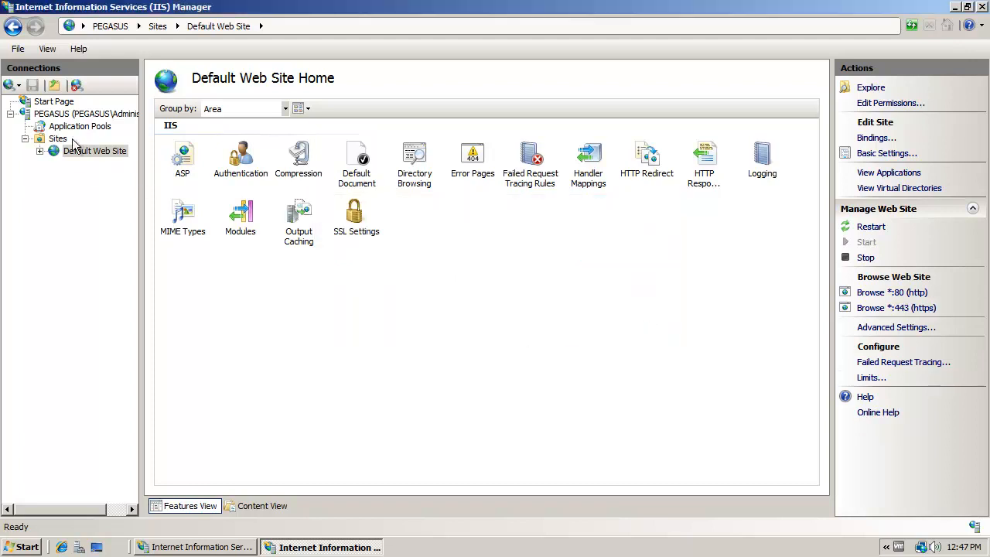
- Require SSL for the CertSrv application under Default Web Site, leaving client certificates on Accept, and apply the change
{"action": "left_click", "coordinate": [41, 150]}
{"action": "left_click", "coordinate": [89, 188]}
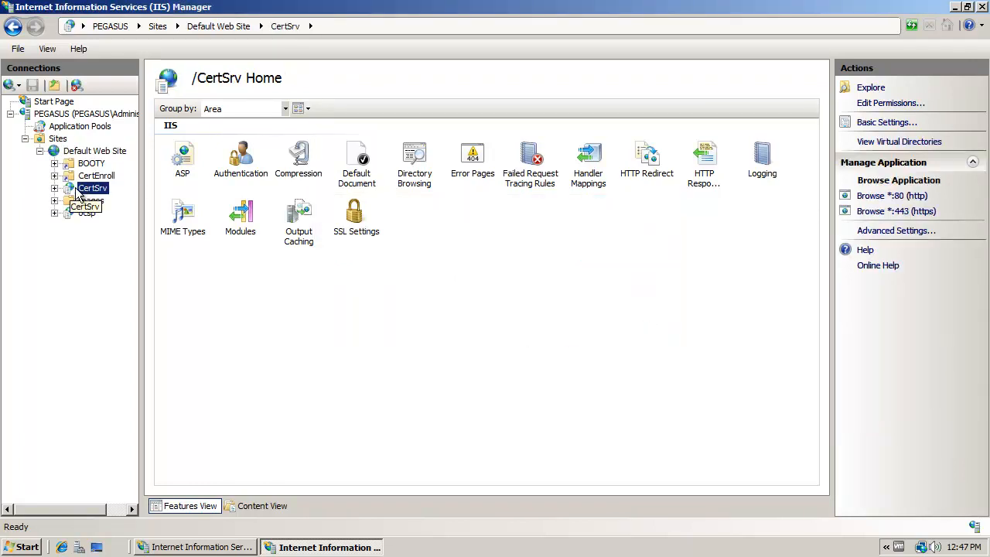
{"action": "left_click", "coordinate": [364, 229]}
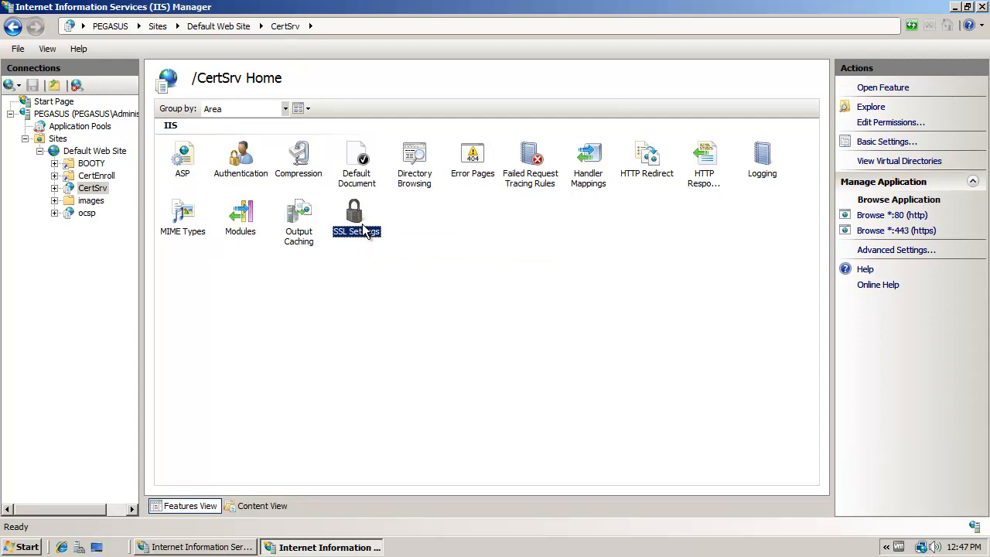
{"action": "double_click", "coordinate": [363, 227]}
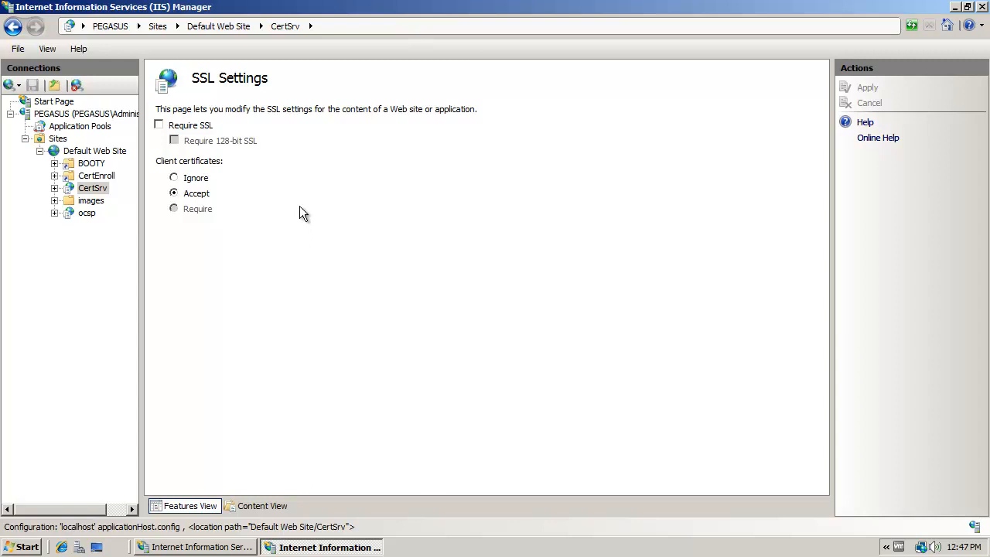
{"action": "left_click", "coordinate": [205, 128]}
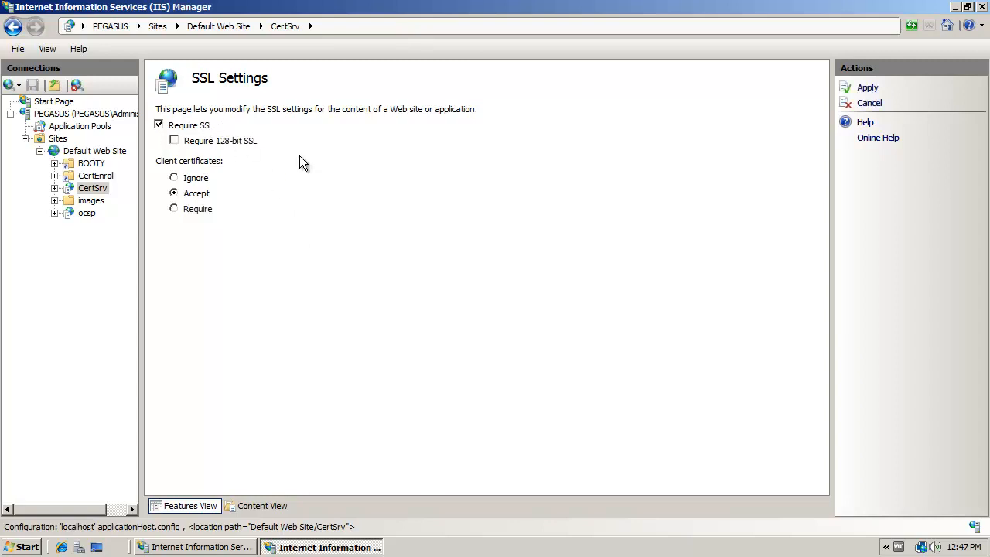
{"action": "left_click", "coordinate": [194, 179]}
{"action": "left_click", "coordinate": [198, 194]}
{"action": "left_click", "coordinate": [866, 89]}
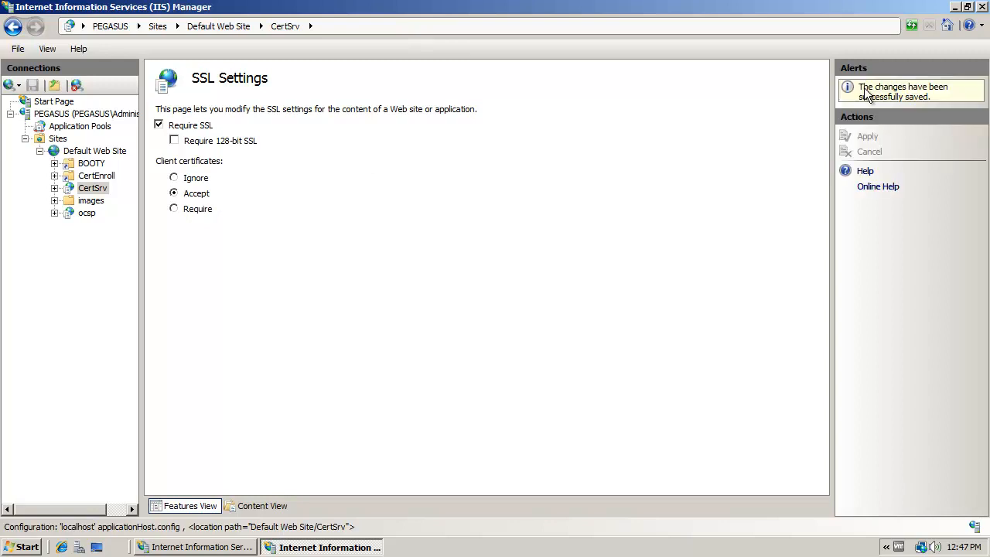
{"action": "left_click", "coordinate": [93, 190]}
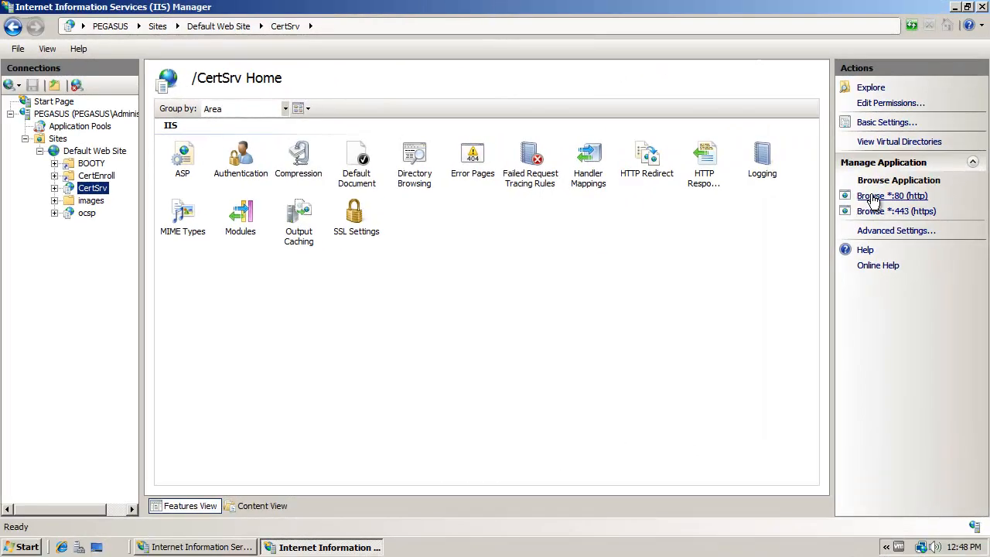
{"action": "left_click", "coordinate": [874, 198]}
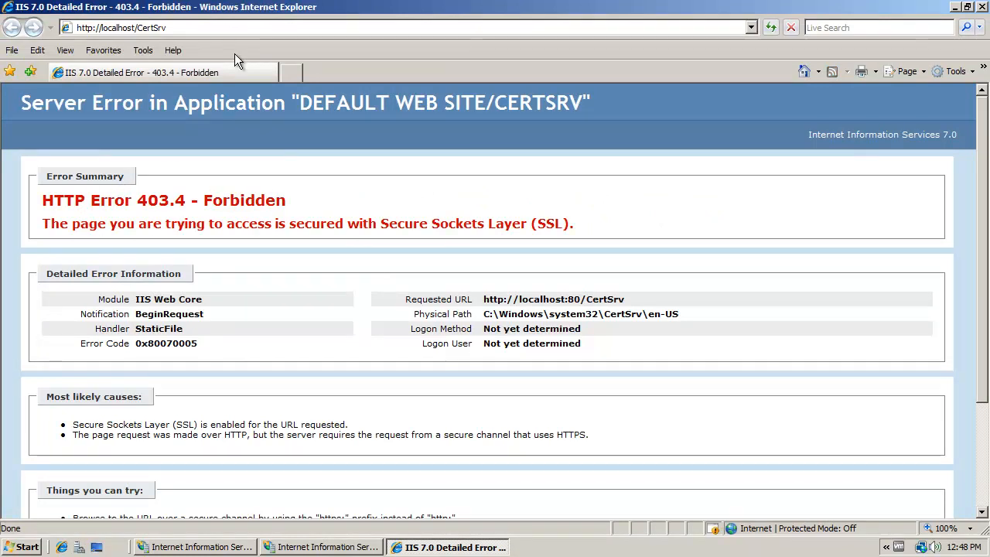
{"action": "left_click", "coordinate": [190, 27]}
{"action": "left_click", "coordinate": [186, 30]}
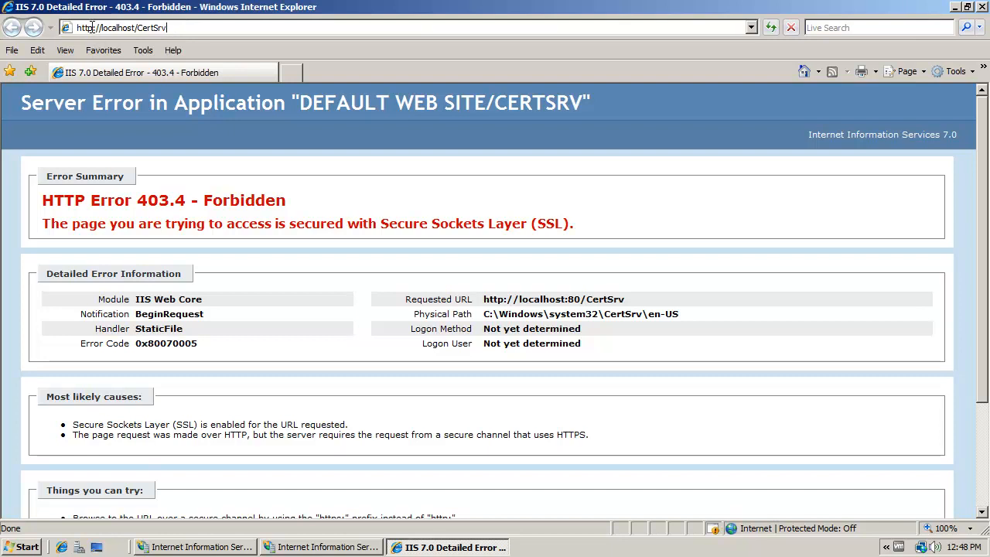
{"action": "type", "text": "s"}
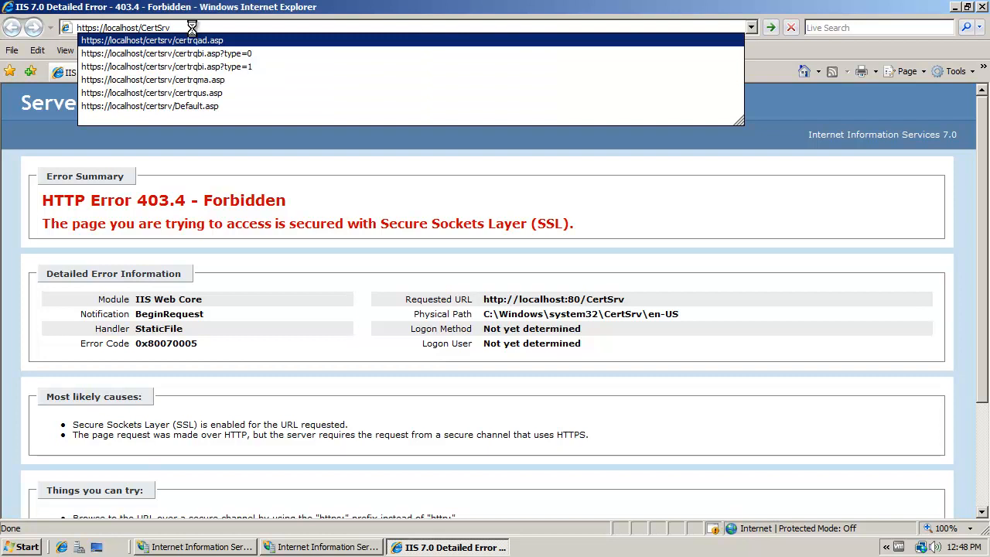
{"action": "key", "text": "Return"}
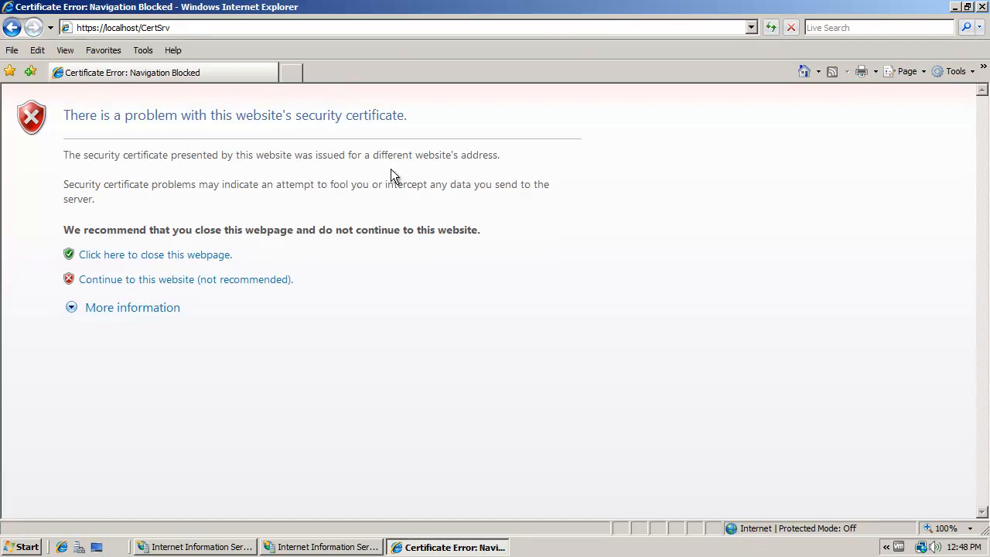
{"action": "left_click", "coordinate": [189, 283]}
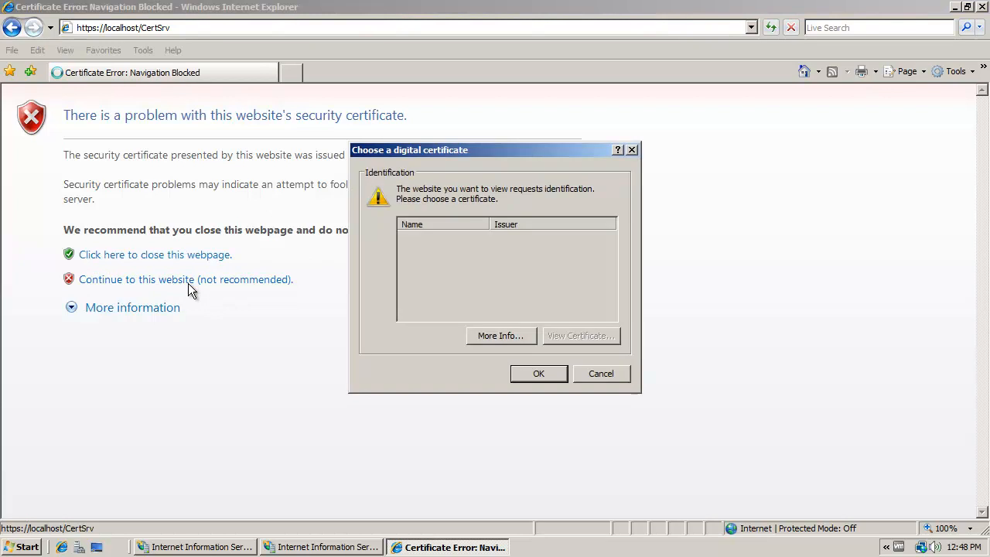
{"action": "left_click", "coordinate": [530, 379]}
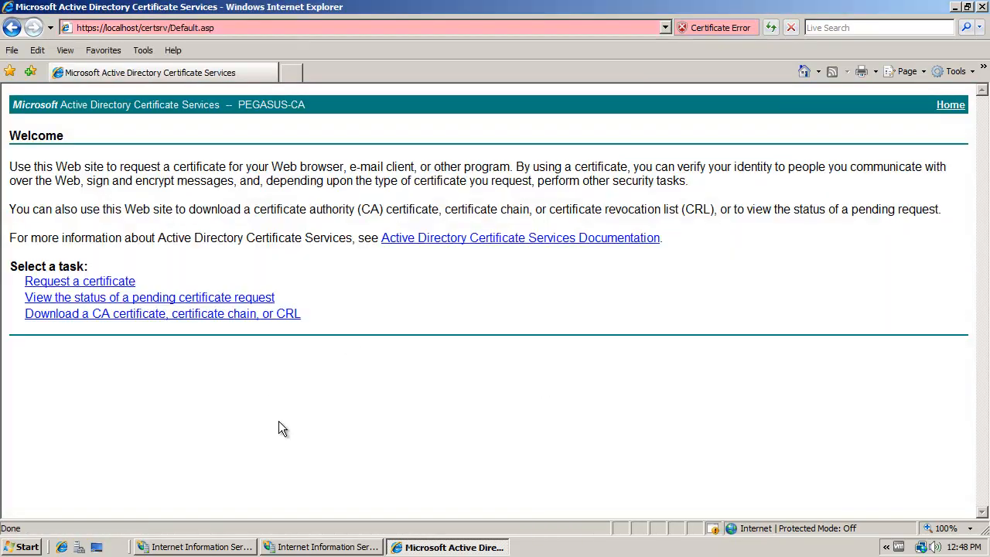
{"action": "left_click", "coordinate": [230, 28]}
{"action": "left_click", "coordinate": [230, 27]}
{"action": "left_click_drag", "start_coordinate": [221, 28], "coordinate": [92, 24]}
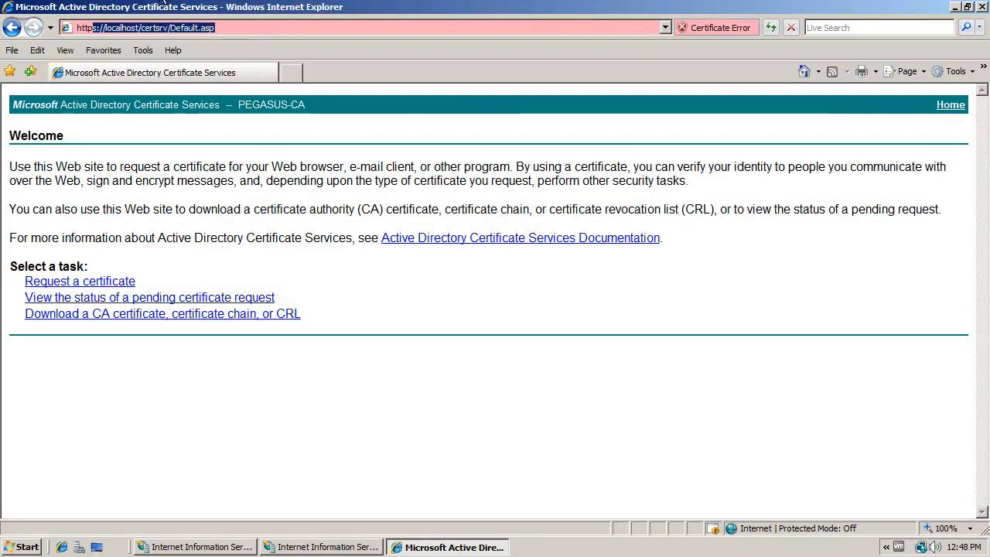
{"action": "key", "text": "BackSpace"}
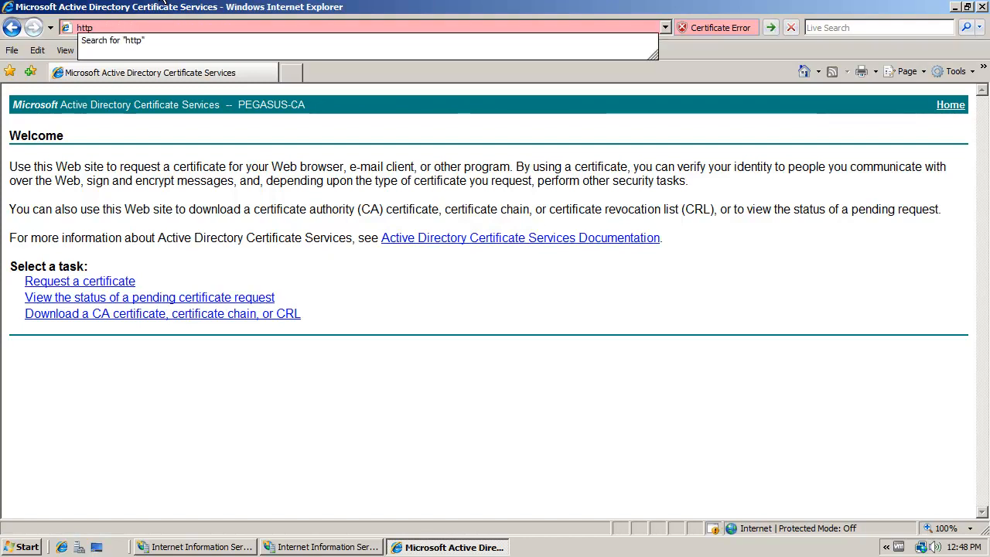
{"action": "type", "text": "://"}
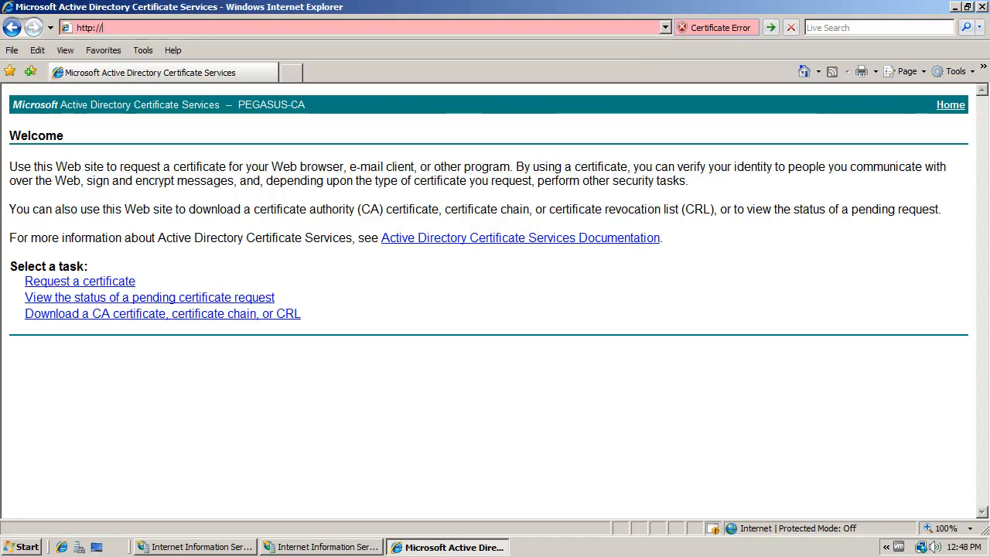
{"action": "type", "text": "localhost"}
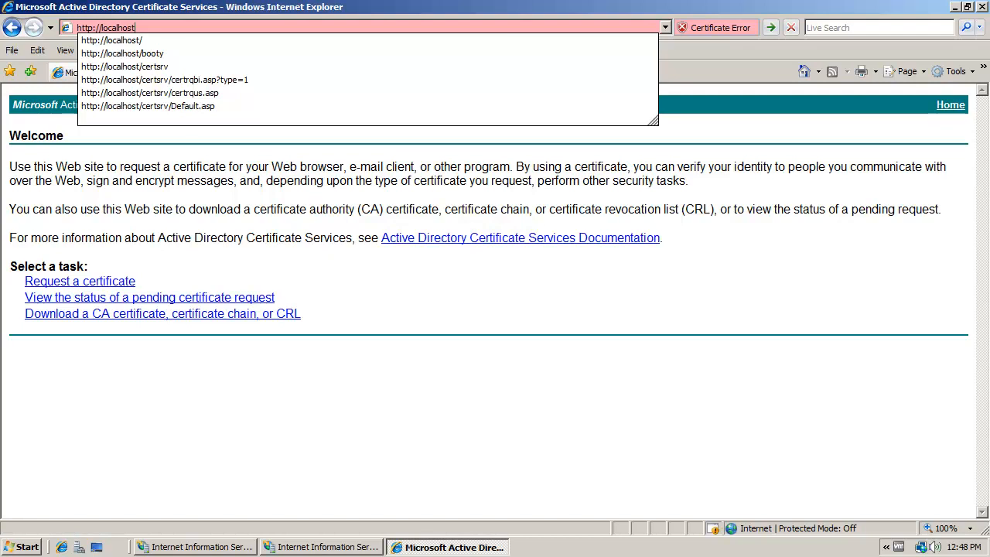
{"action": "key", "text": "Return"}
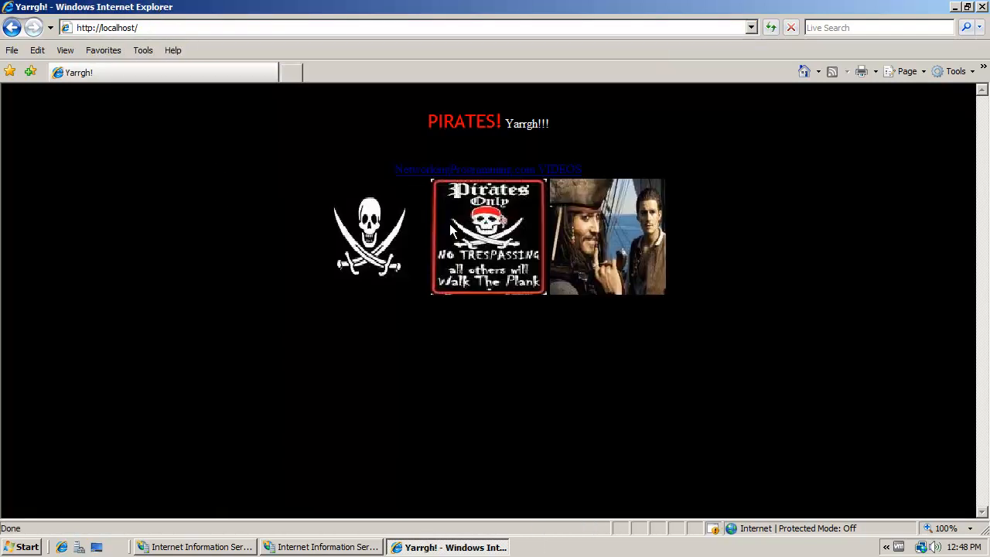
{"action": "left_click", "coordinate": [171, 28]}
{"action": "left_click", "coordinate": [171, 28]}
{"action": "left_click_drag", "start_coordinate": [139, 27], "coordinate": [90, 28]}
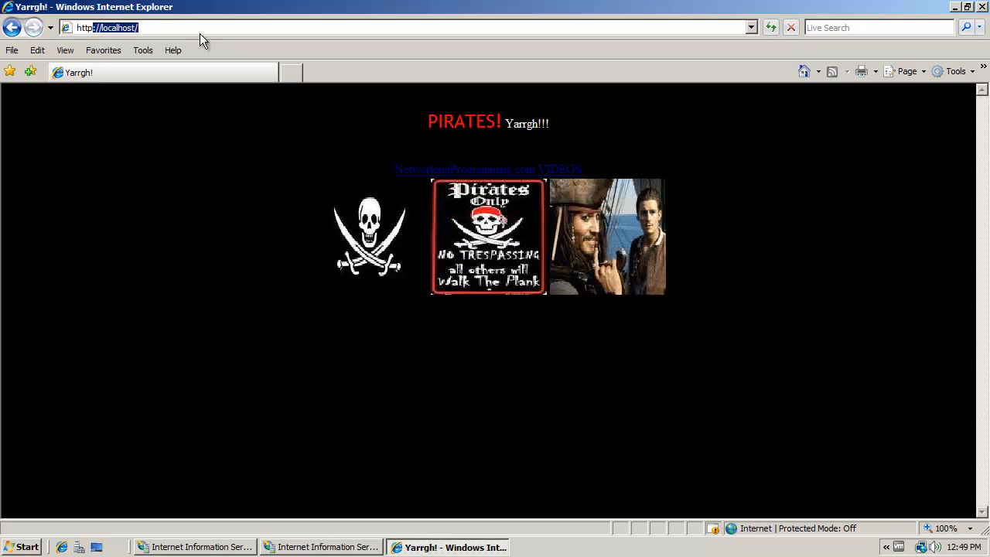
{"action": "type", "text": "s:"}
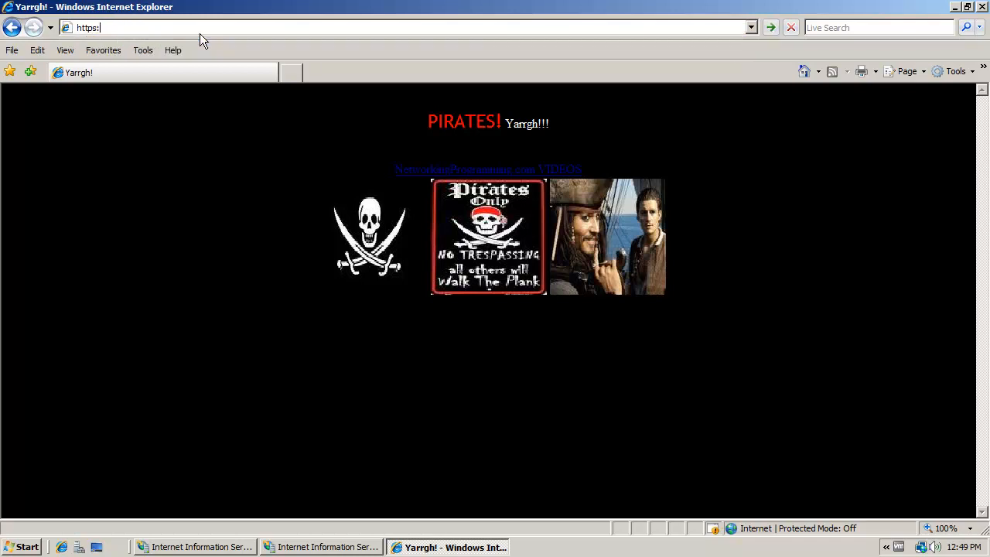
{"action": "type", "text": "//local"}
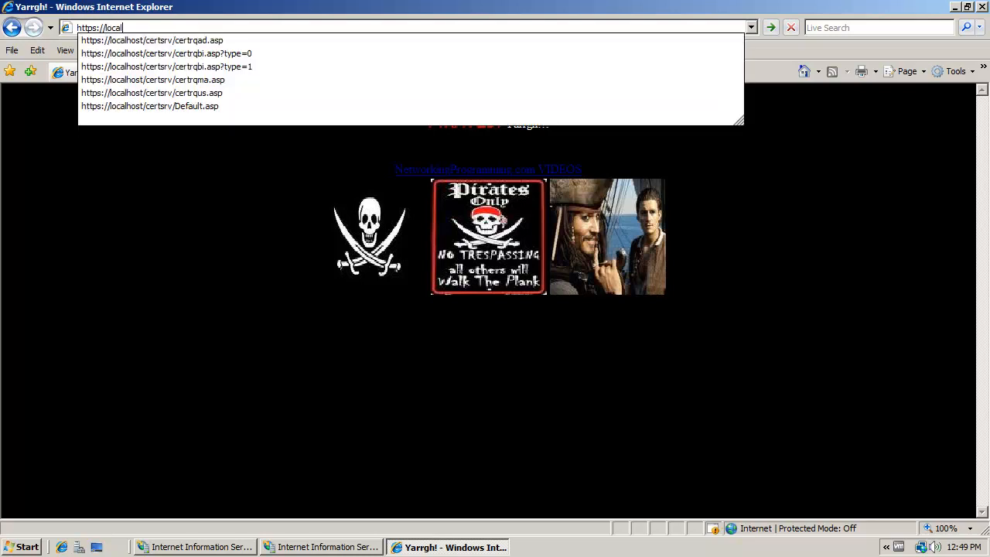
{"action": "type", "text": "host/certsrv"}
{"action": "key", "text": "Return"}
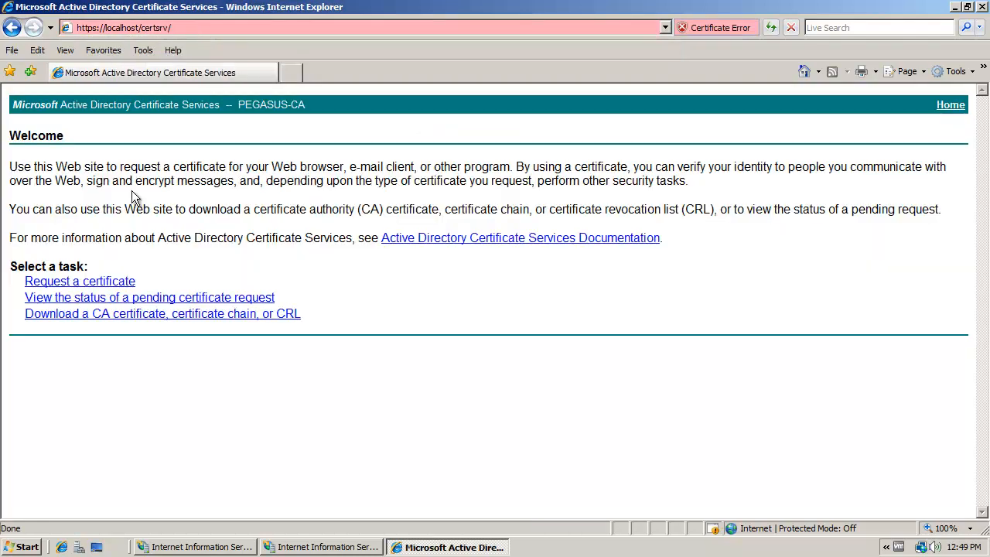
- Examine the E-Mail Protection Certificate, Web Browser Certificate and advanced certificate request pages
{"action": "left_click", "coordinate": [124, 282]}
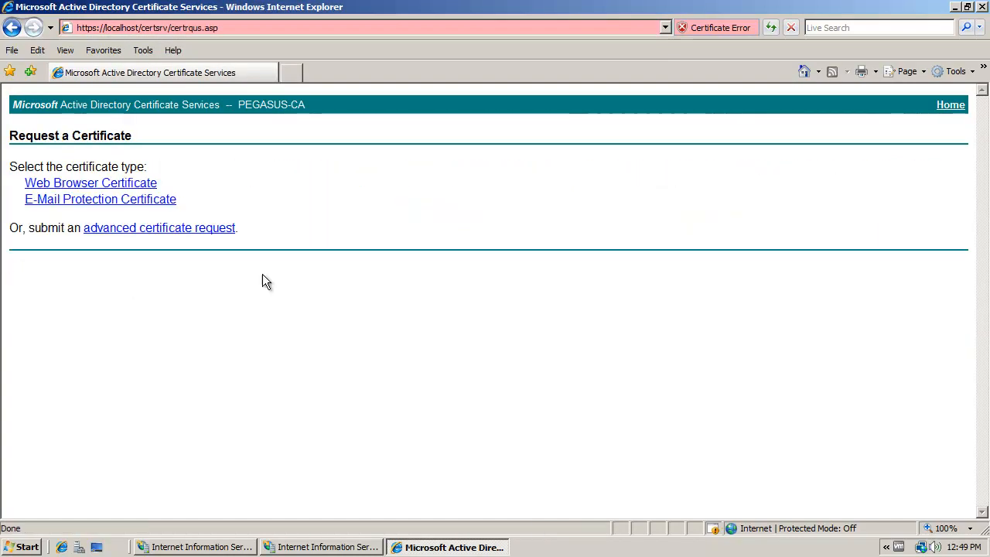
{"action": "left_click", "coordinate": [144, 199]}
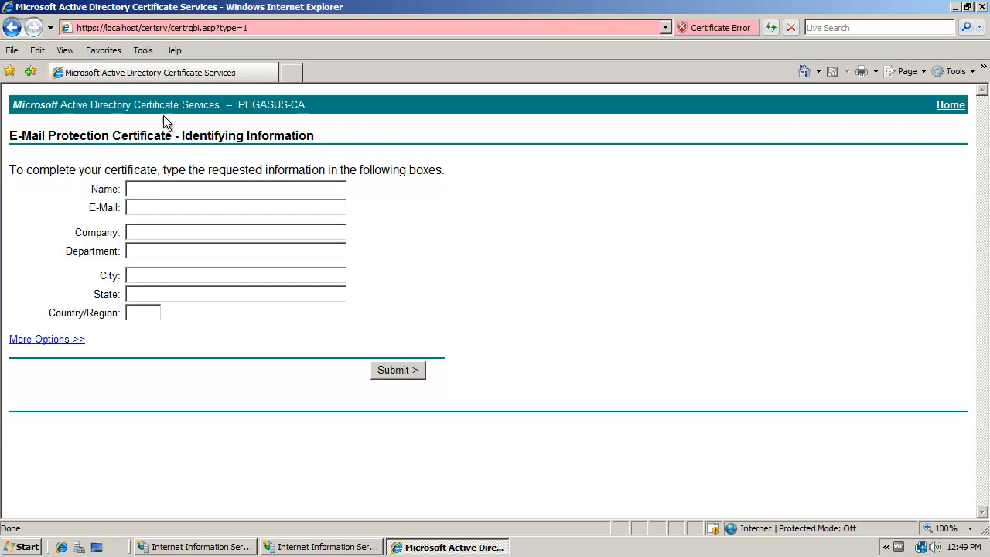
{"action": "left_click", "coordinate": [12, 29]}
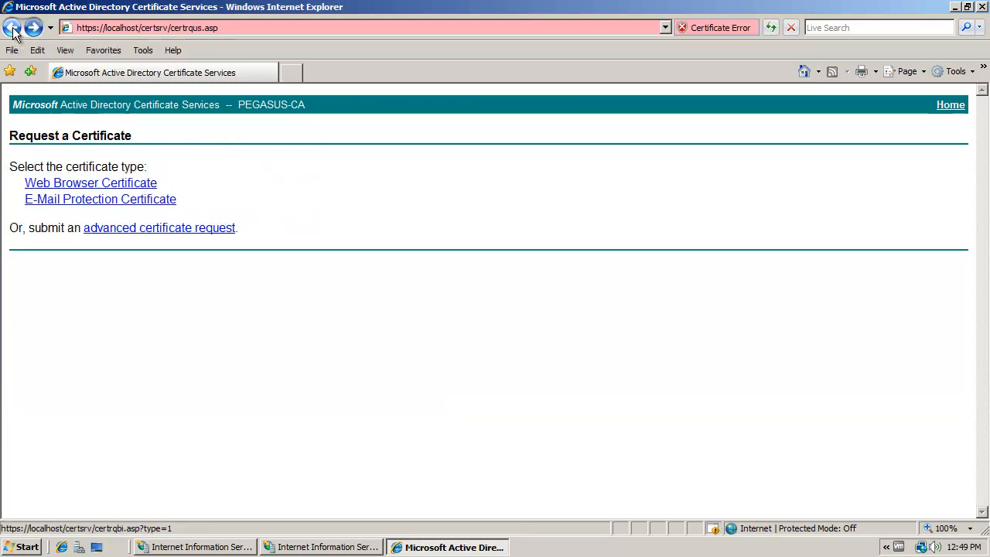
{"action": "left_click", "coordinate": [122, 183]}
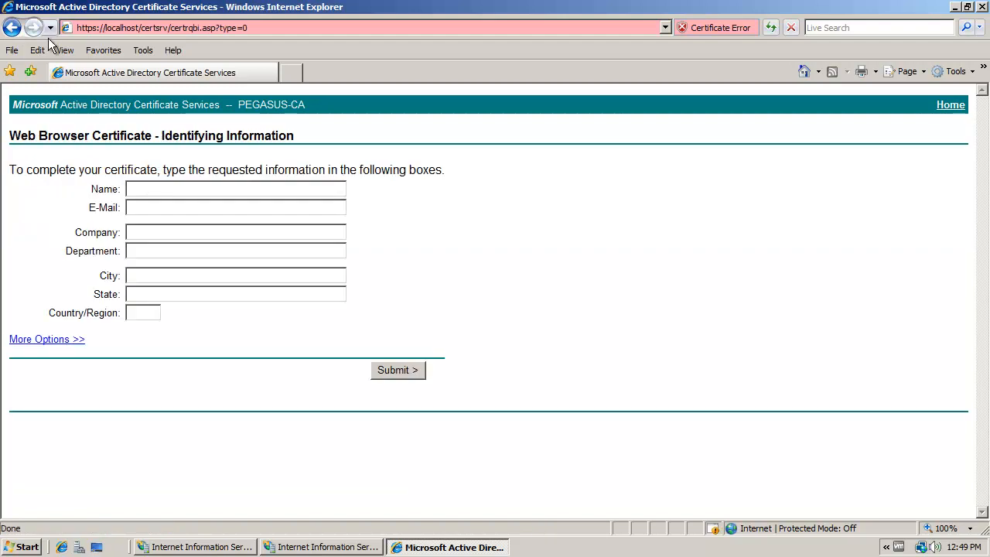
{"action": "left_click", "coordinate": [12, 28]}
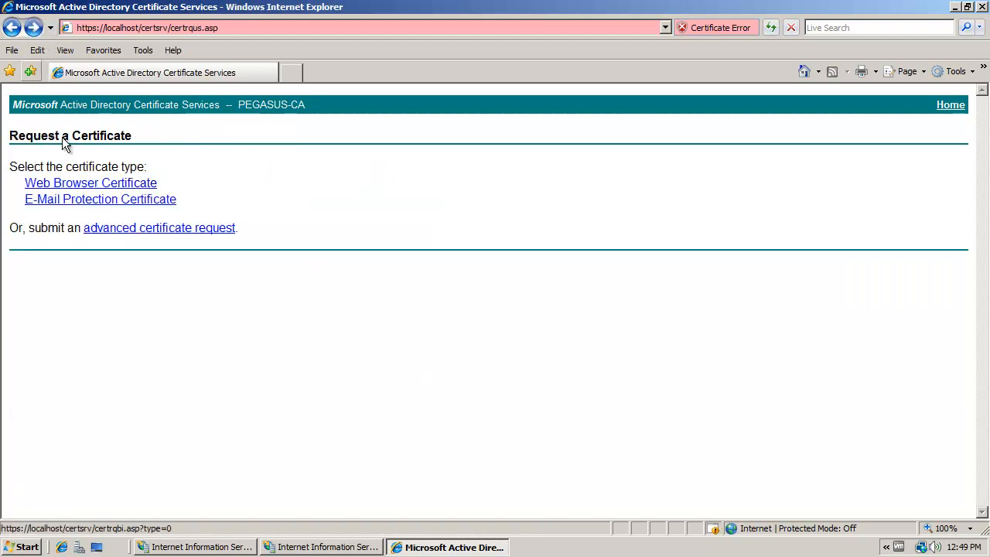
{"action": "left_click", "coordinate": [163, 228]}
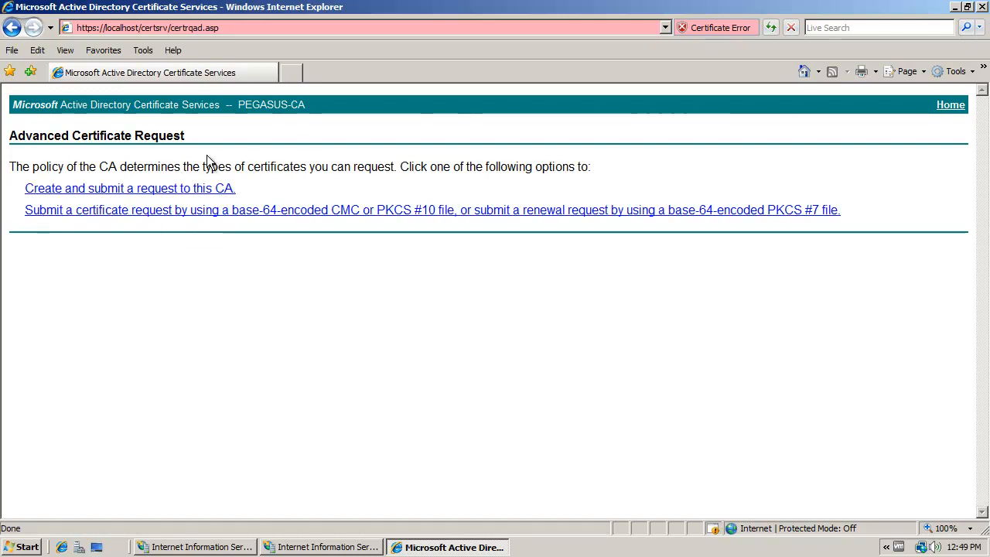
- Look at the form for creating and submitting a request to this CA, and return to the certificate type selection
{"action": "left_click", "coordinate": [187, 191]}
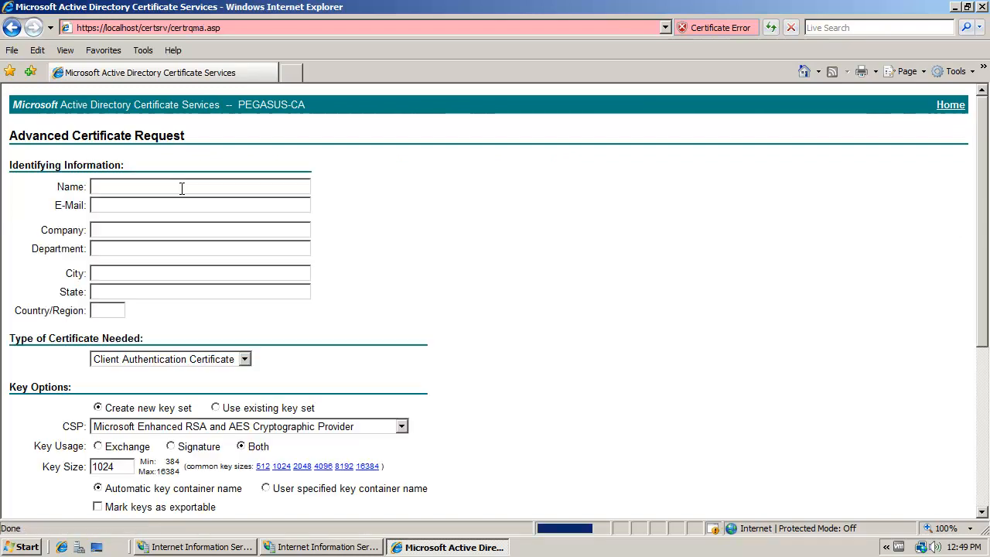
{"action": "left_click", "coordinate": [12, 27]}
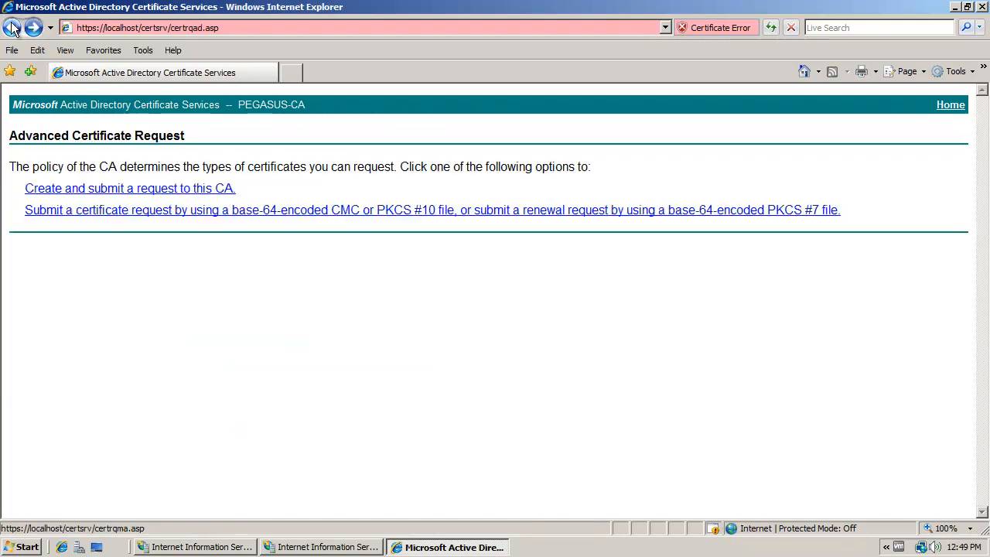
{"action": "left_click", "coordinate": [13, 28]}
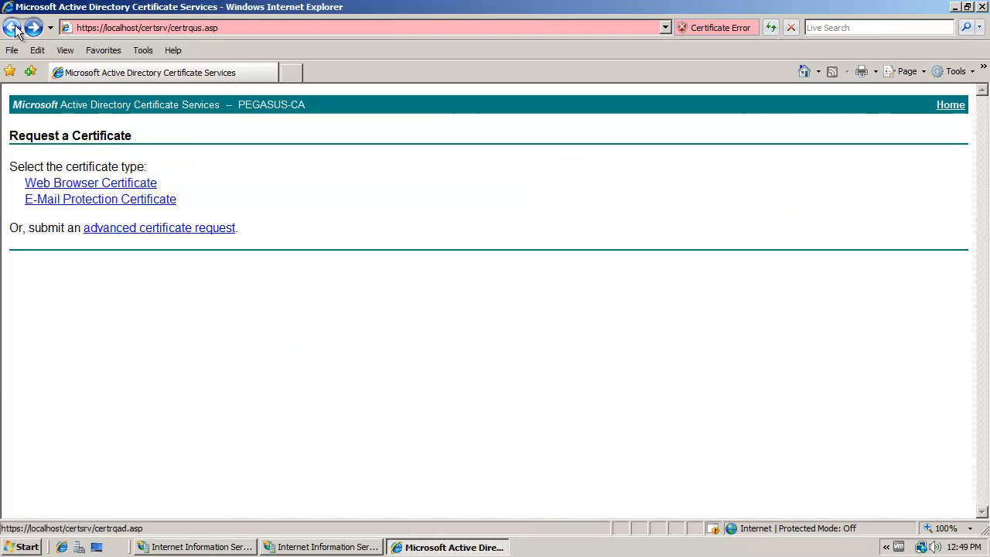
- Start an E-Mail Protection Certificate request and enter the requester's full name and e-mail address
{"action": "left_click", "coordinate": [97, 202]}
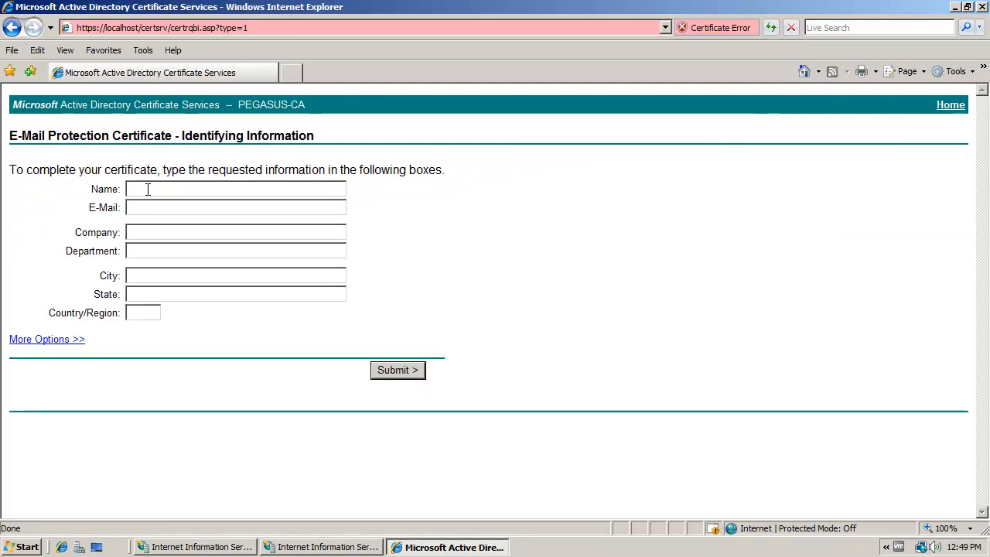
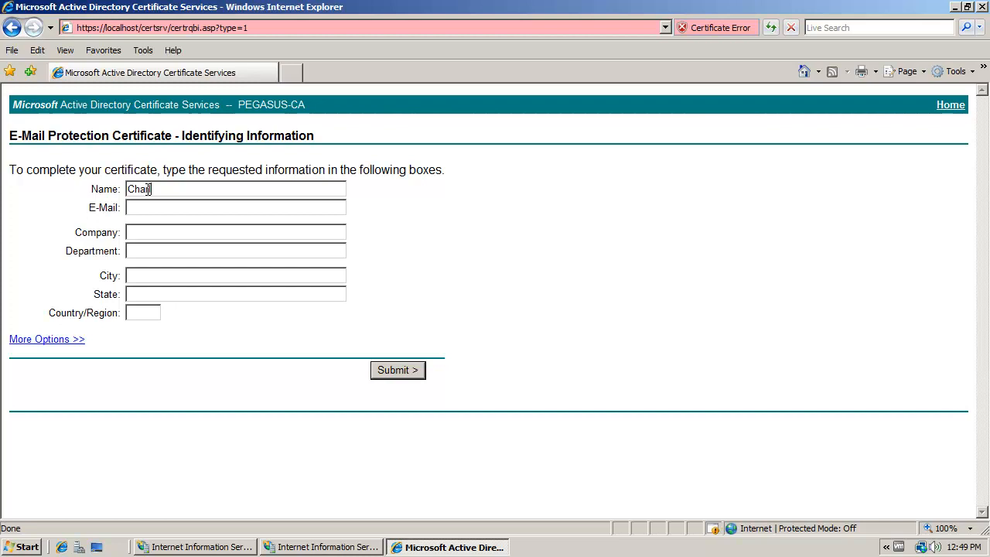
{"action": "key", "text": "Tab"}
{"action": "key", "text": "Tab"}
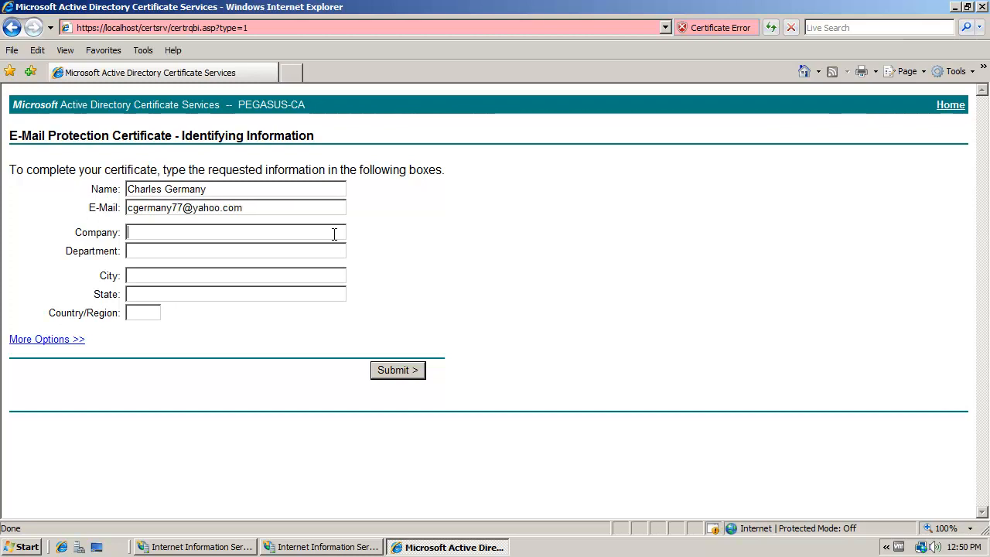
- Enter company Pirates!, department Yargh!!!, city Daytona, state FL and country US, and submit the request, allowing the site to request the certificate
{"action": "type", "text": "Pirates!"}
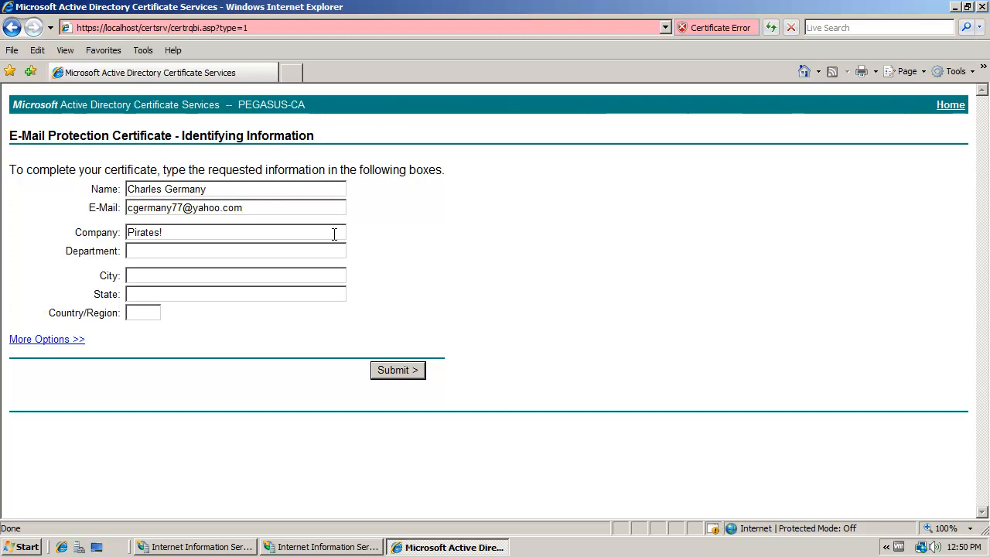
{"action": "left_click", "coordinate": [238, 256]}
{"action": "type", "text": "Yargh!"}
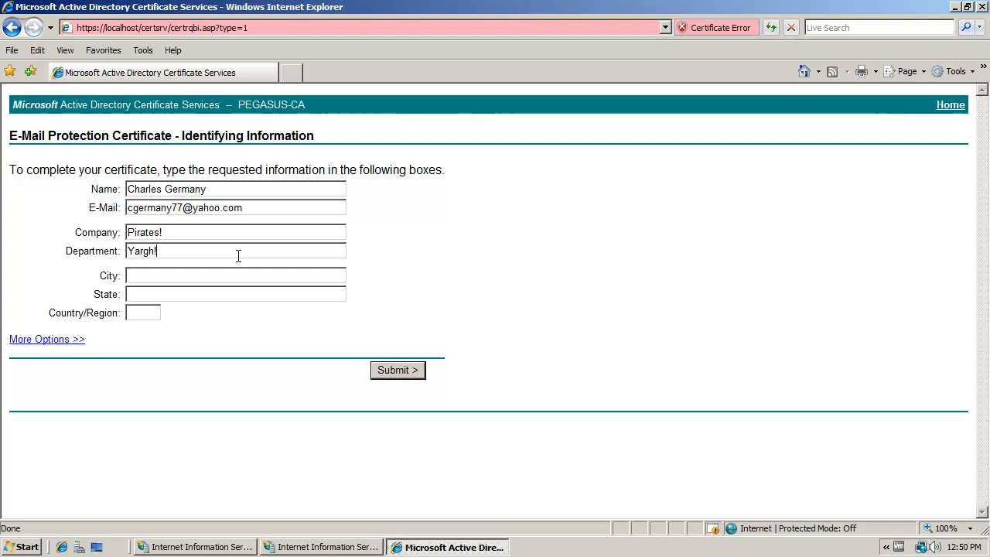
{"action": "type", "text": "!!Daytona"}
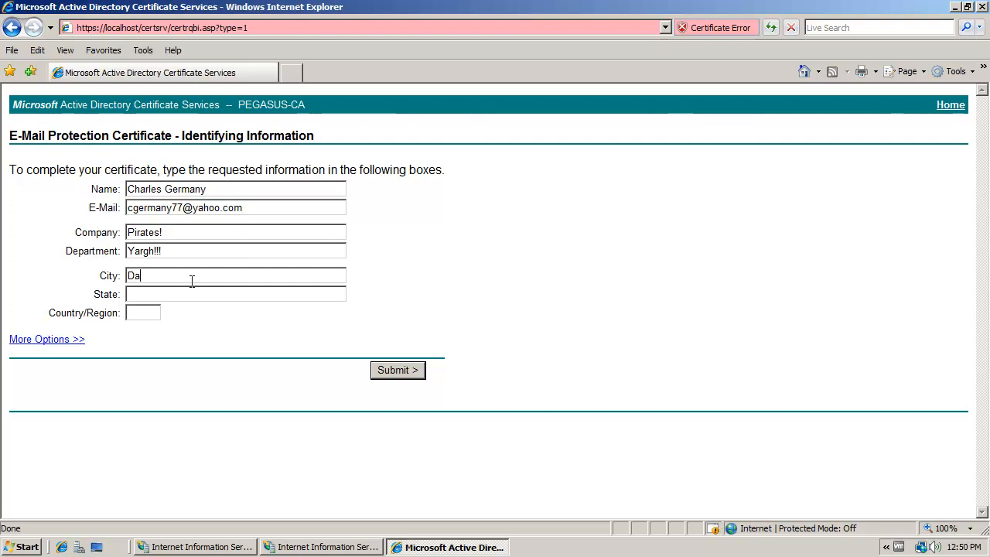
{"action": "key", "text": "Tab"}
{"action": "type", "text": "FL"}
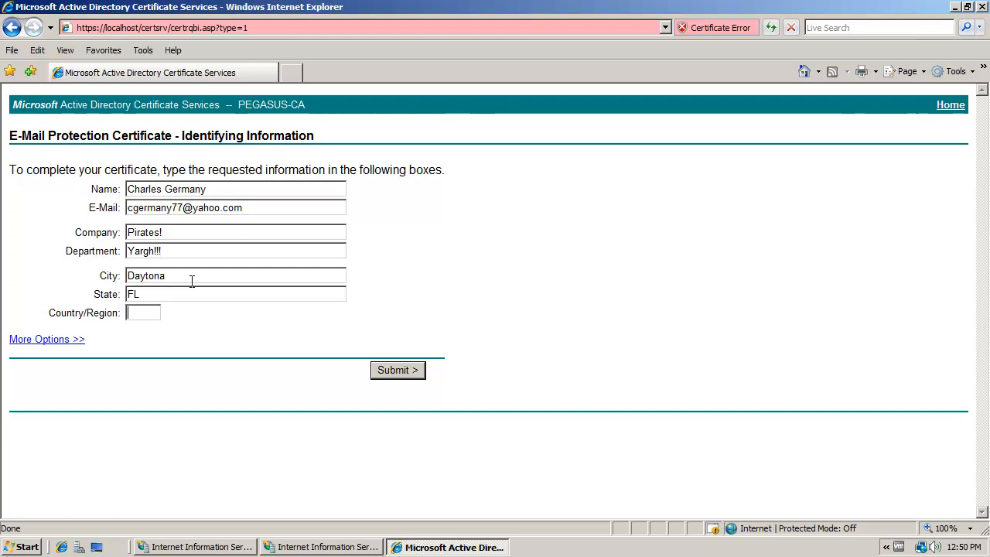
{"action": "left_click", "coordinate": [394, 371]}
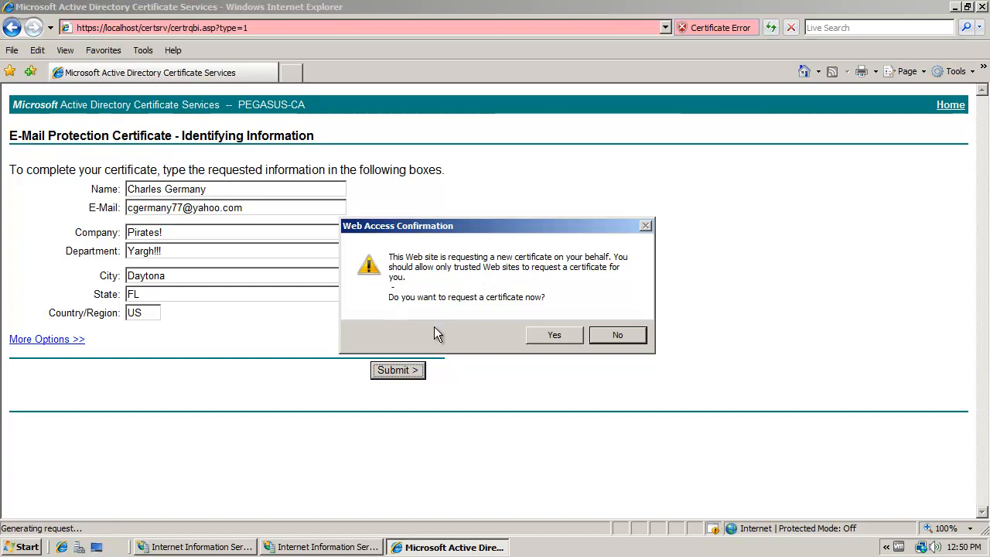
{"action": "left_click", "coordinate": [542, 334]}
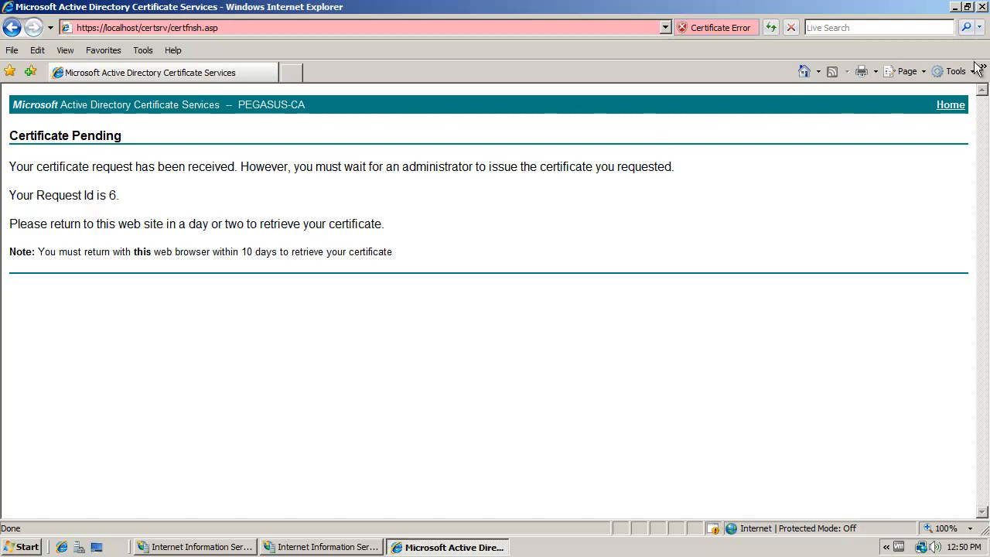
- Minimize the browser and IIS Manager windows and open the Certification Authority console from the desktop
{"action": "left_click", "coordinate": [956, 6]}
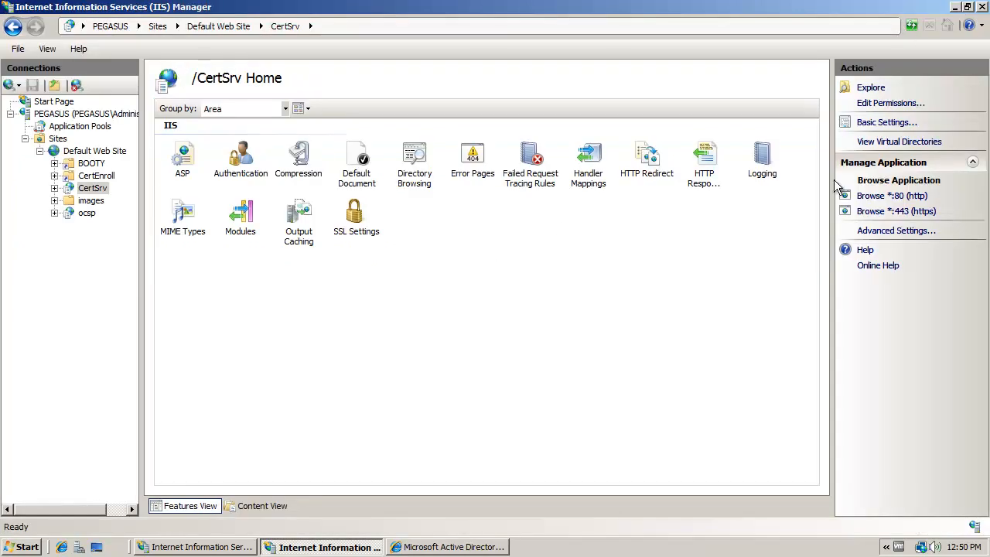
{"action": "left_click", "coordinate": [957, 7]}
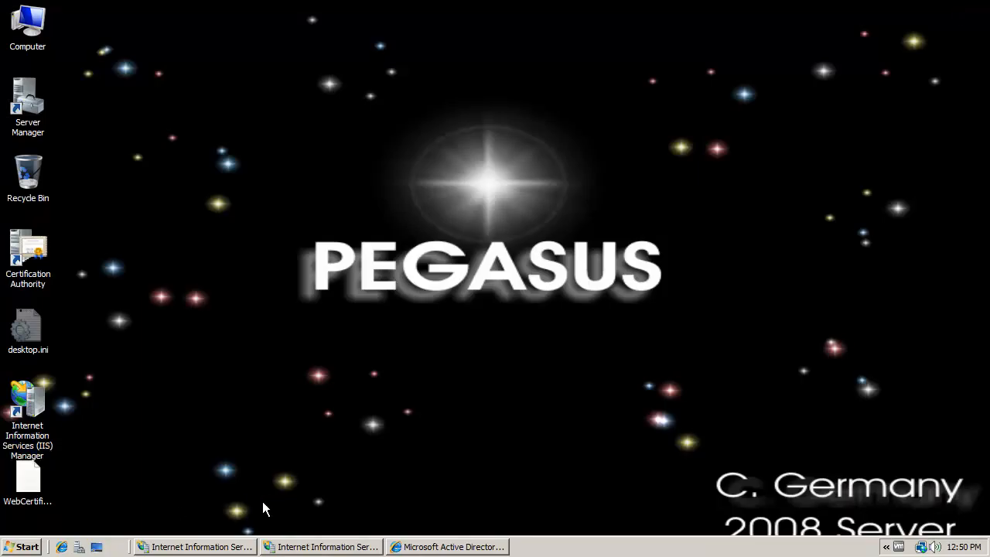
{"action": "left_click", "coordinate": [26, 248]}
{"action": "double_click", "coordinate": [26, 248]}
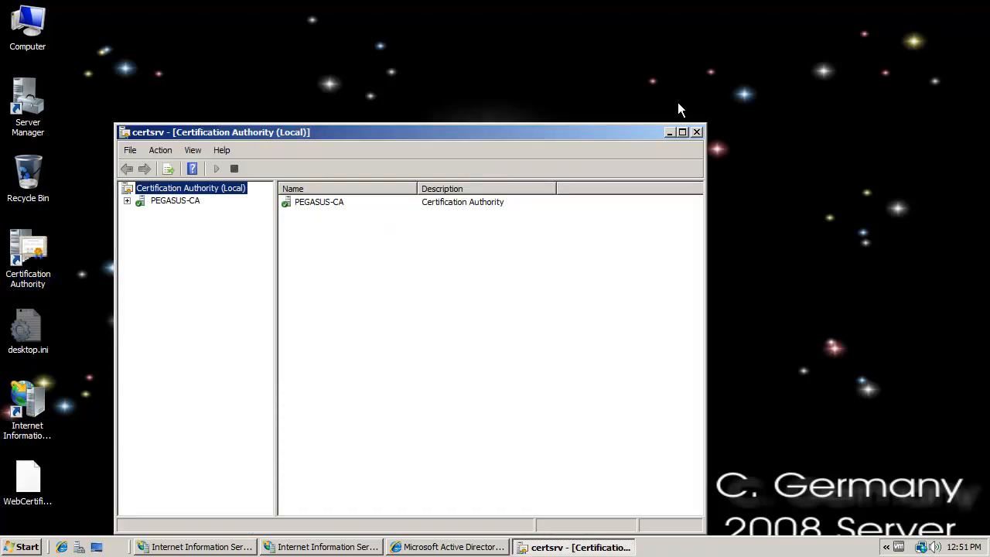
- Close the IIS Manager window showing CertSrv Home and move the Certification Authority window higher on the desktop
{"action": "left_click", "coordinate": [306, 547]}
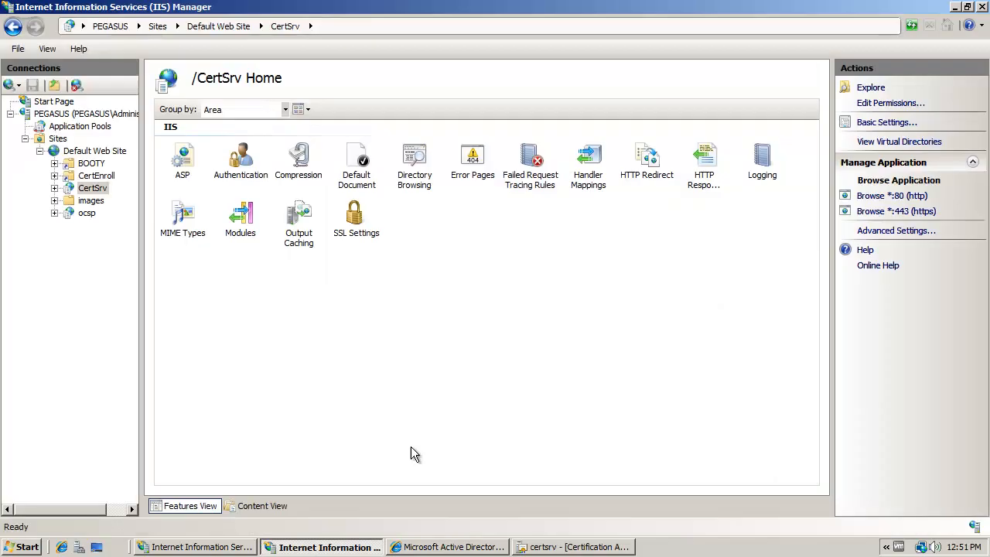
{"action": "left_click", "coordinate": [981, 7]}
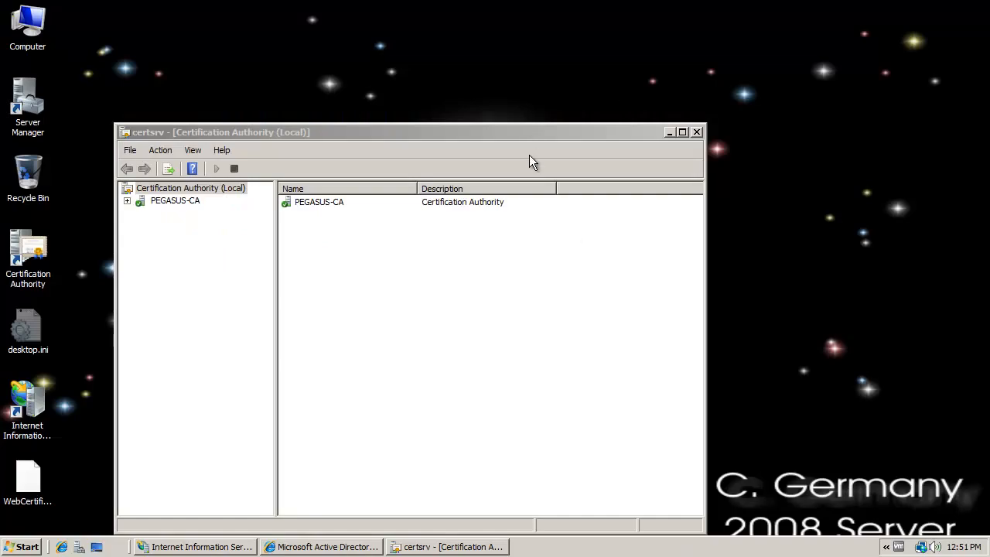
{"action": "left_click", "coordinate": [545, 132]}
{"action": "left_click_drag", "start_coordinate": [575, 134], "coordinate": [603, 49]}
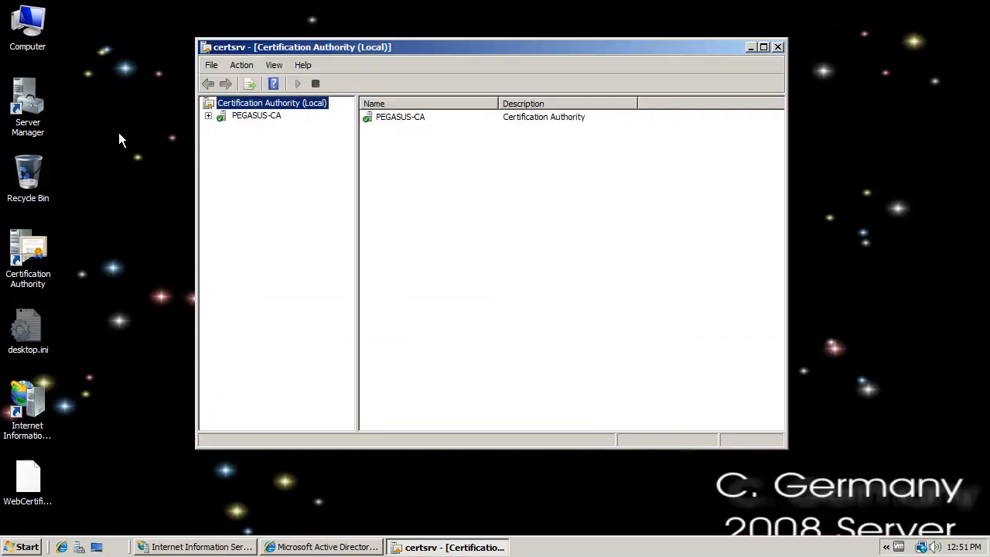
- Expand PEGASUS-CA in the Certification Authority console and show its Pending Requests
{"action": "left_click", "coordinate": [244, 116]}
{"action": "left_click", "coordinate": [208, 116]}
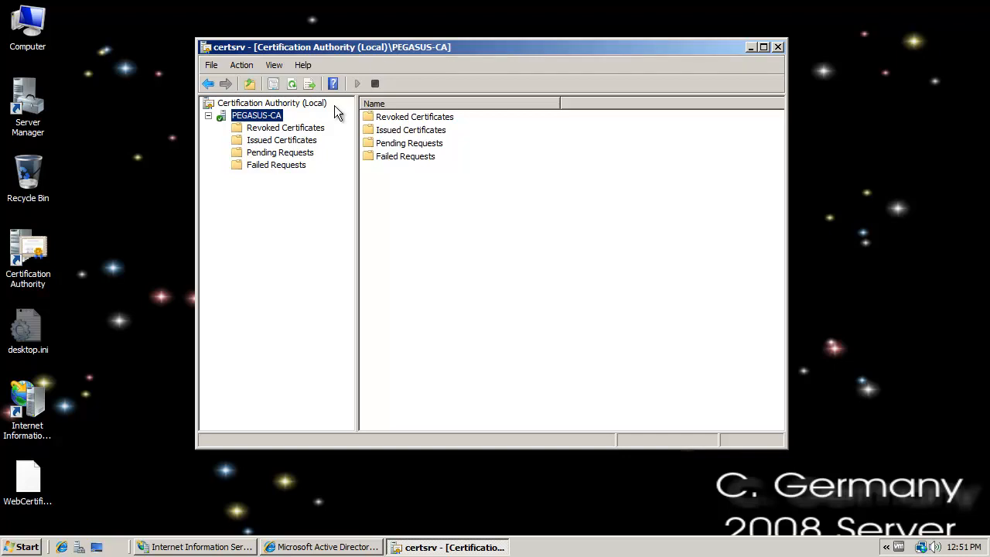
{"action": "left_click", "coordinate": [288, 156]}
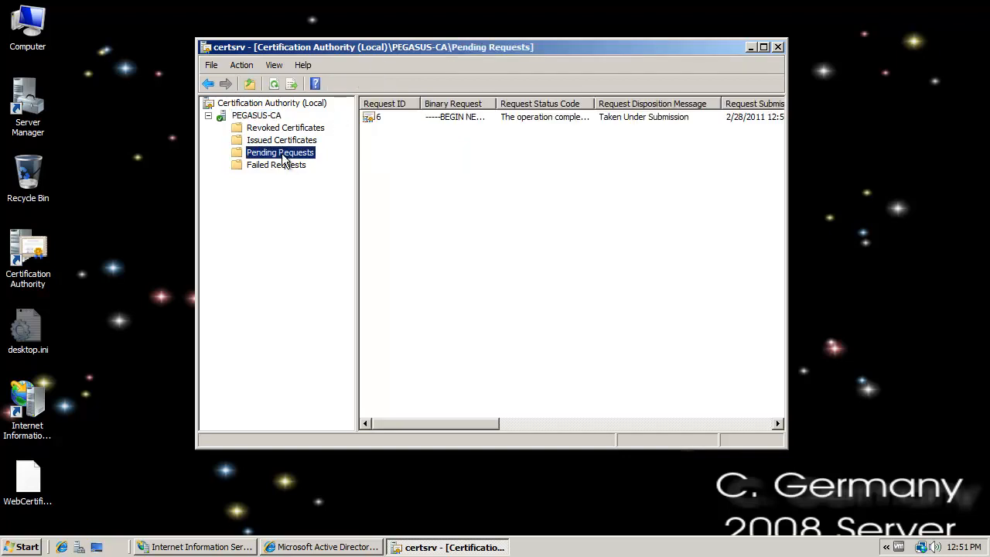
- Examine the attributes and extensions of the pending certificate request, and close its properties without changes
{"action": "left_click", "coordinate": [424, 118]}
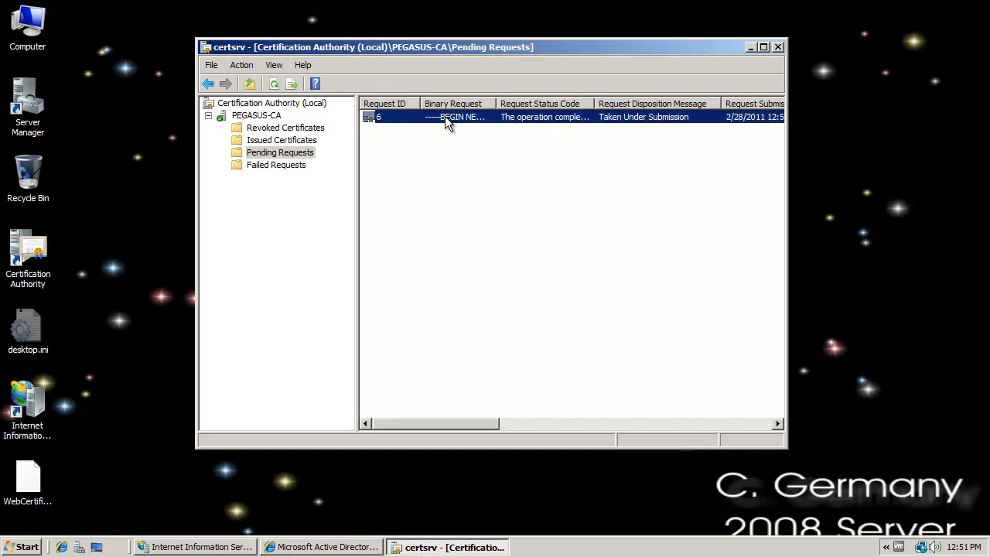
{"action": "right_click", "coordinate": [446, 124]}
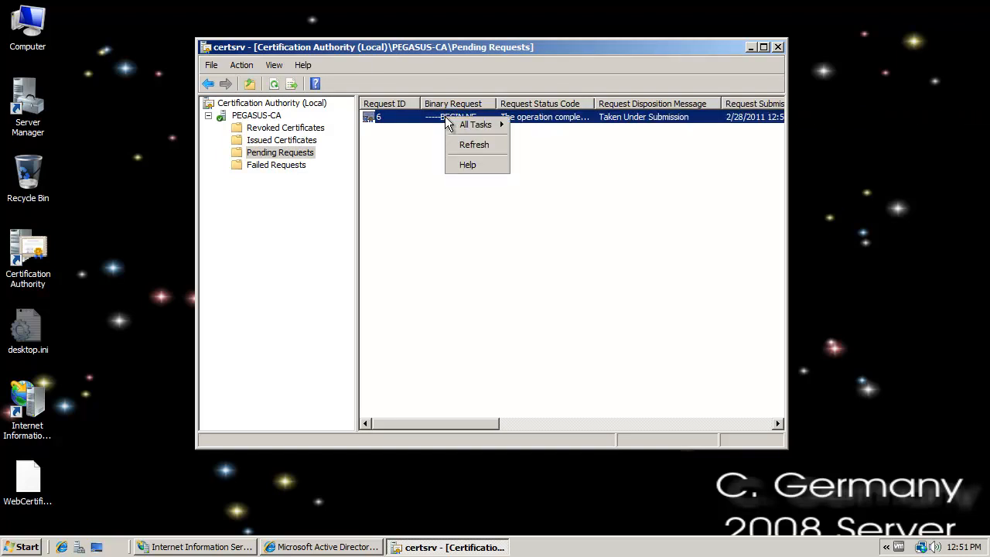
{"action": "mouse_move", "coordinate": [453, 125]}
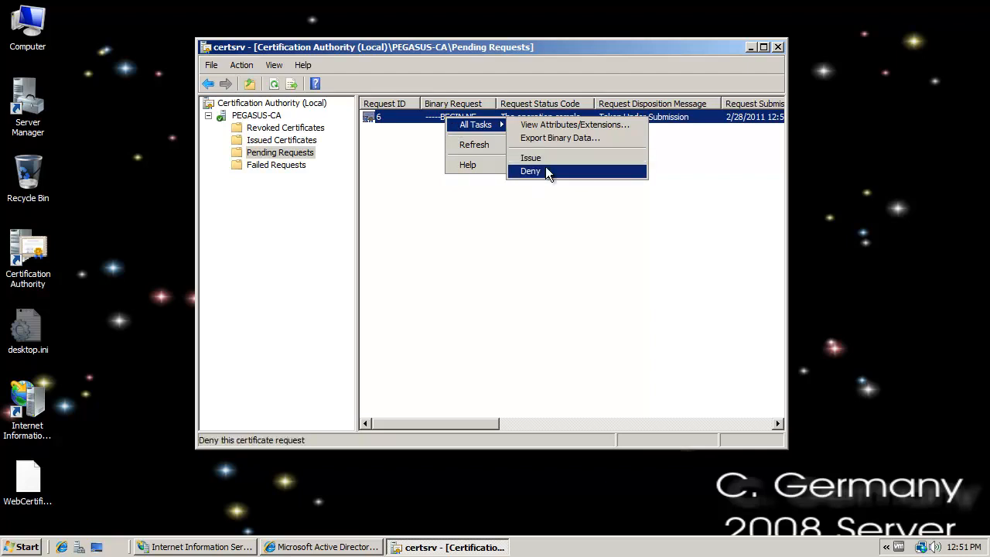
{"action": "left_click", "coordinate": [556, 124]}
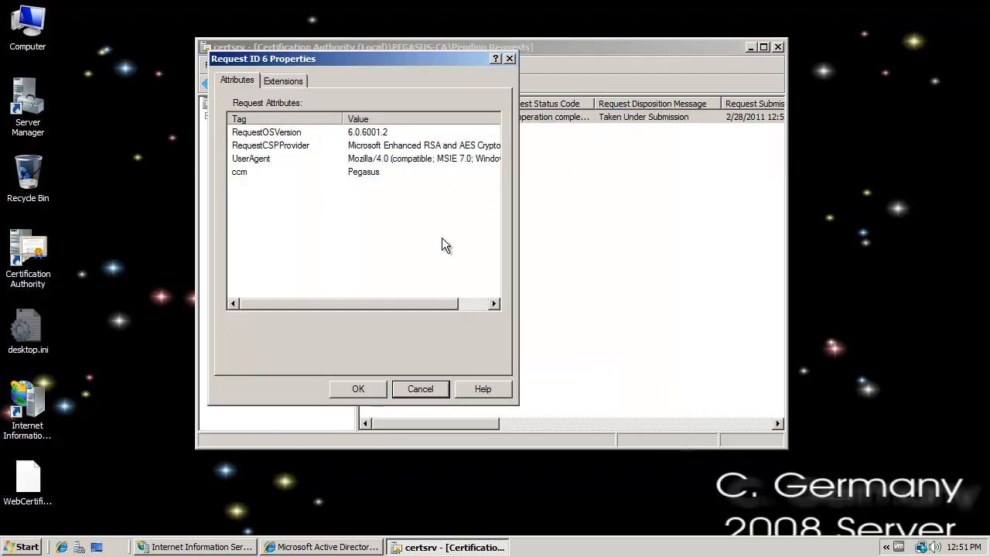
{"action": "left_click_drag", "start_coordinate": [339, 306], "coordinate": [381, 306]}
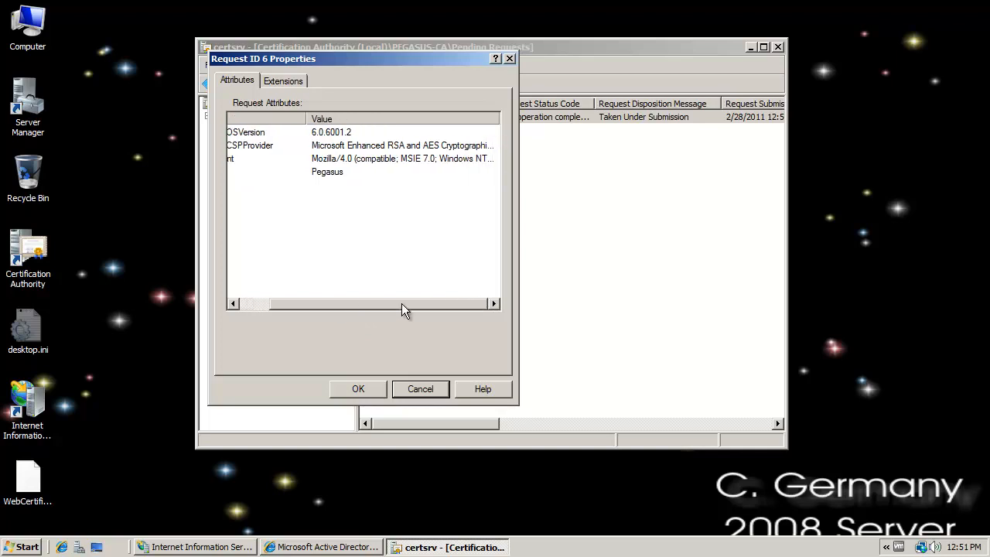
{"action": "left_click", "coordinate": [252, 307]}
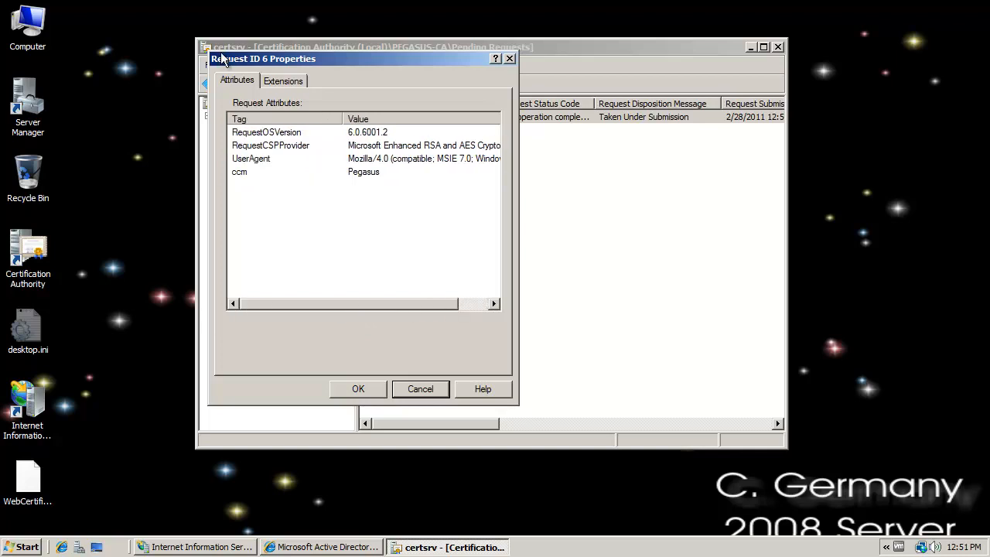
{"action": "left_click", "coordinate": [300, 83]}
{"action": "left_click", "coordinate": [422, 389]}
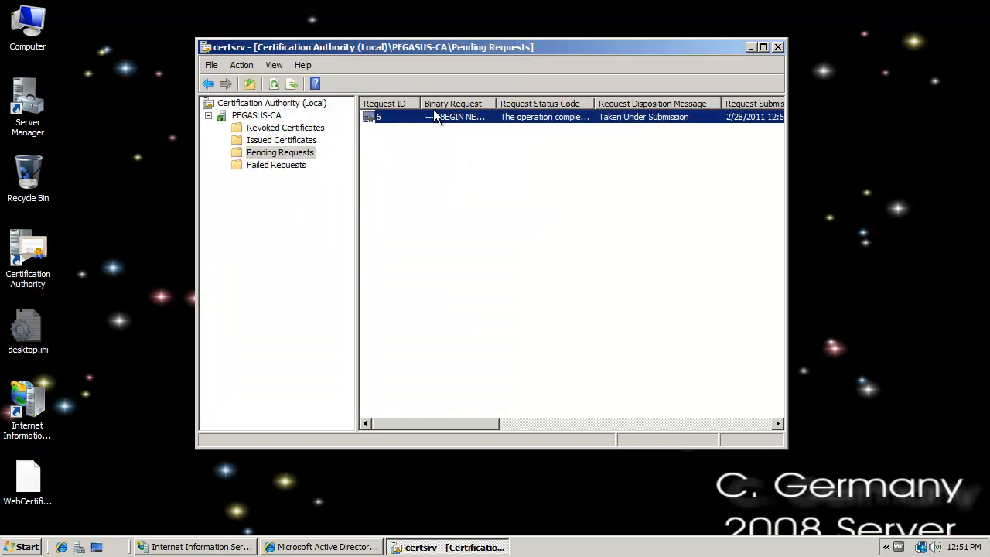
- Issue the pending certificate request and select the certificate with request ID 6 among the Issued Certificates
{"action": "right_click", "coordinate": [411, 117]}
{"action": "mouse_move", "coordinate": [422, 125]}
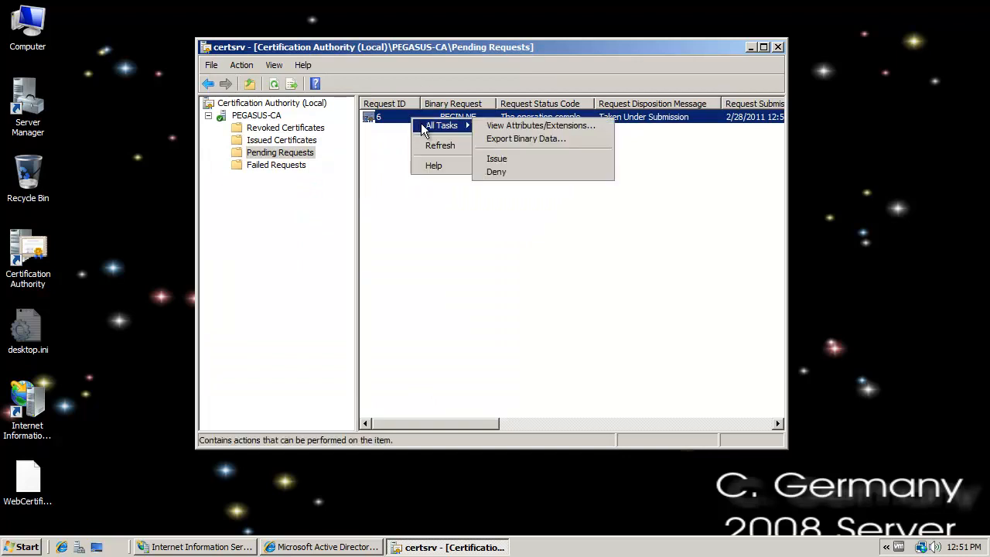
{"action": "left_click", "coordinate": [510, 158]}
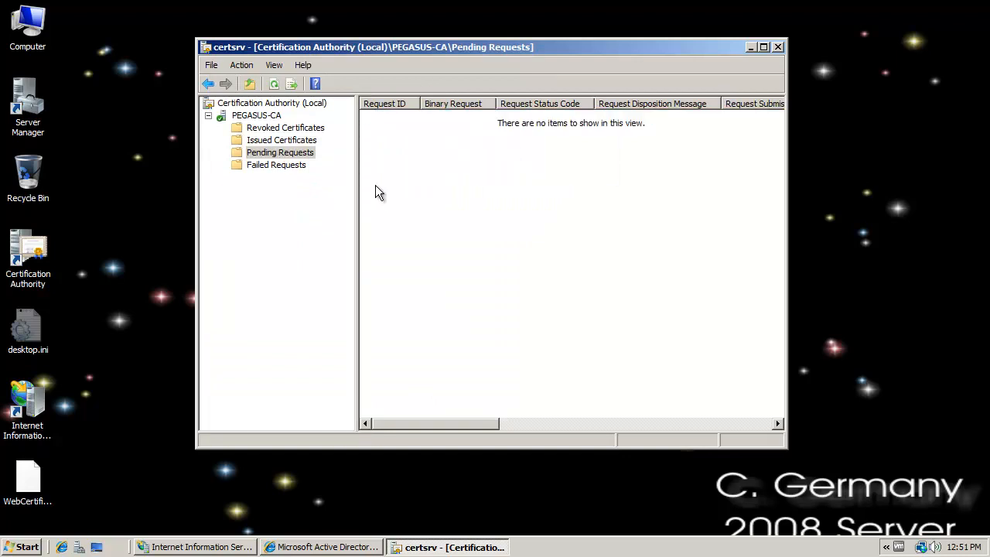
{"action": "left_click", "coordinate": [308, 140]}
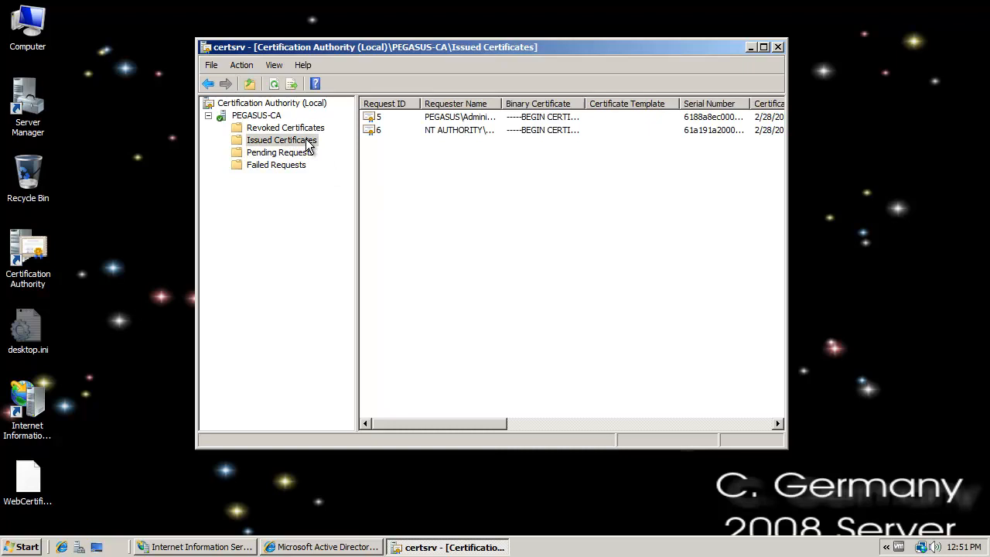
{"action": "left_click", "coordinate": [392, 130]}
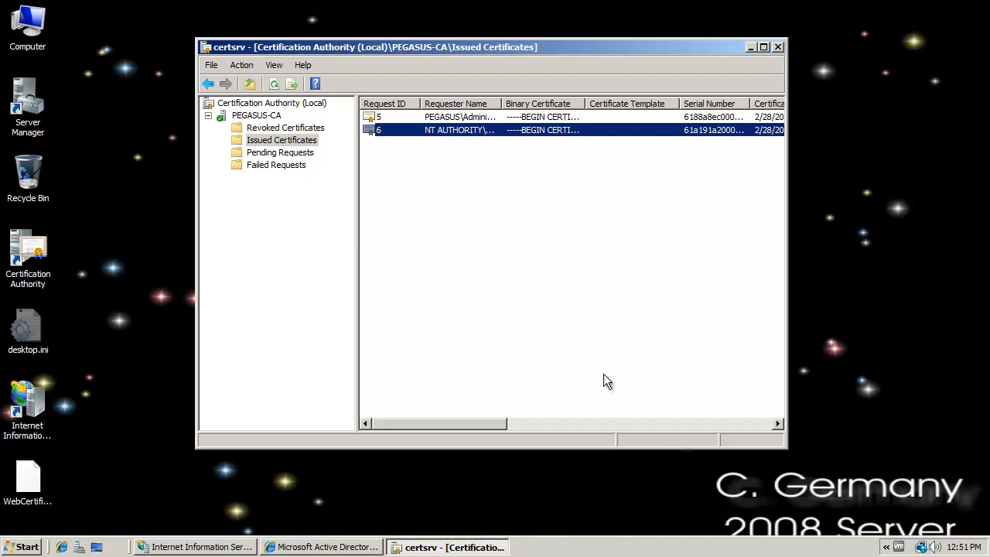
{"action": "left_click", "coordinate": [751, 48]}
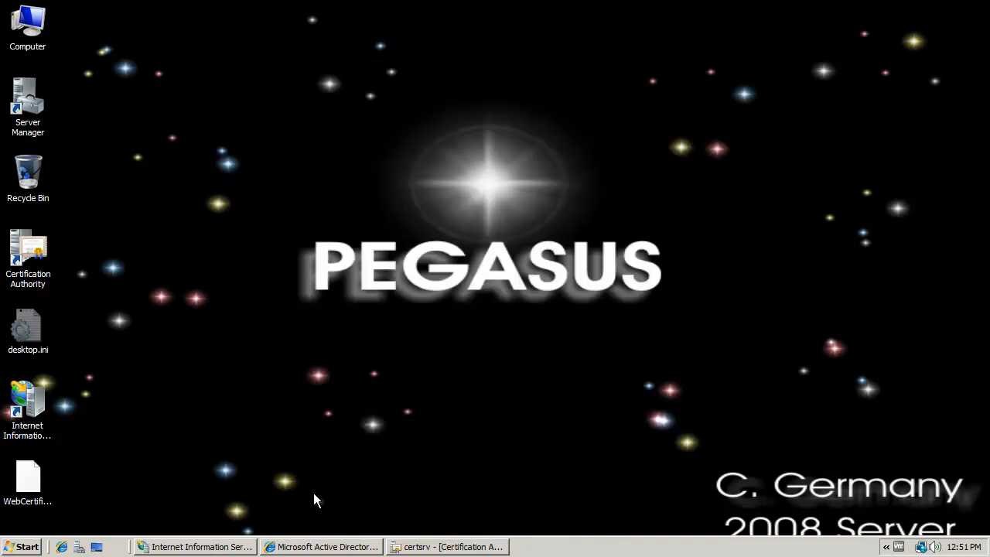
{"action": "left_click", "coordinate": [319, 547]}
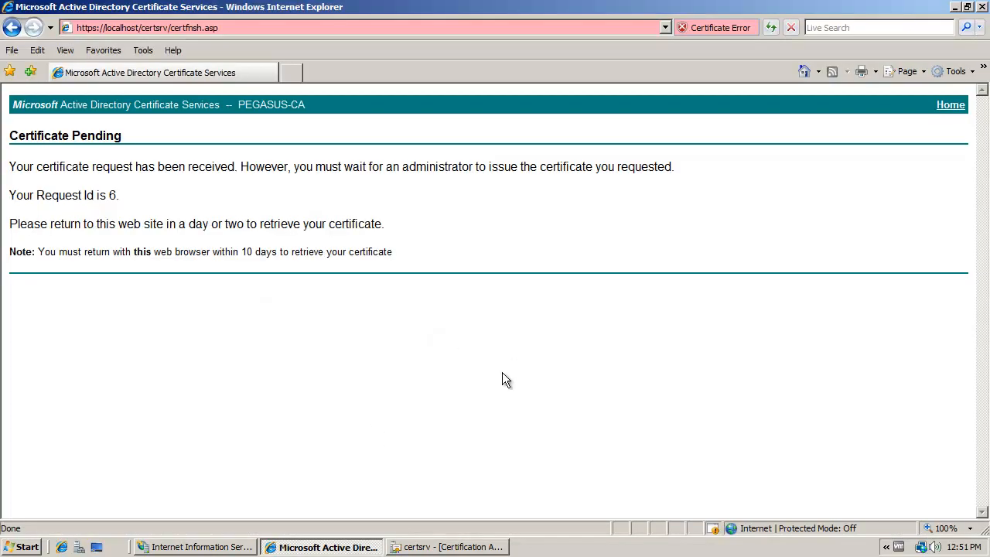
{"action": "left_click", "coordinate": [249, 27]}
{"action": "left_click", "coordinate": [249, 27]}
{"action": "key", "text": "BackSpace"}
{"action": "key", "text": "BackSpace"}
{"action": "key", "text": "BackSpace"}
{"action": "key", "text": "BackSpace"}
{"action": "key", "text": "BackSpace"}
{"action": "key", "text": "BackSpace"}
{"action": "key", "text": "BackSpace"}
{"action": "key", "text": "BackSpace"}
{"action": "key", "text": "BackSpace"}
{"action": "key", "text": "BackSpace"}
{"action": "key", "text": "BackSpace"}
{"action": "key", "text": "BackSpace"}
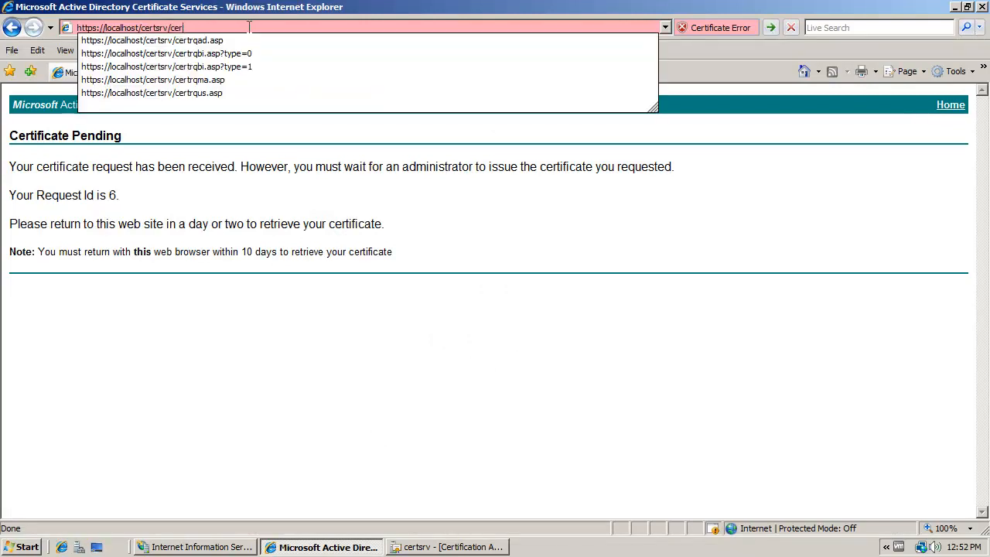
{"action": "key", "text": "Return"}
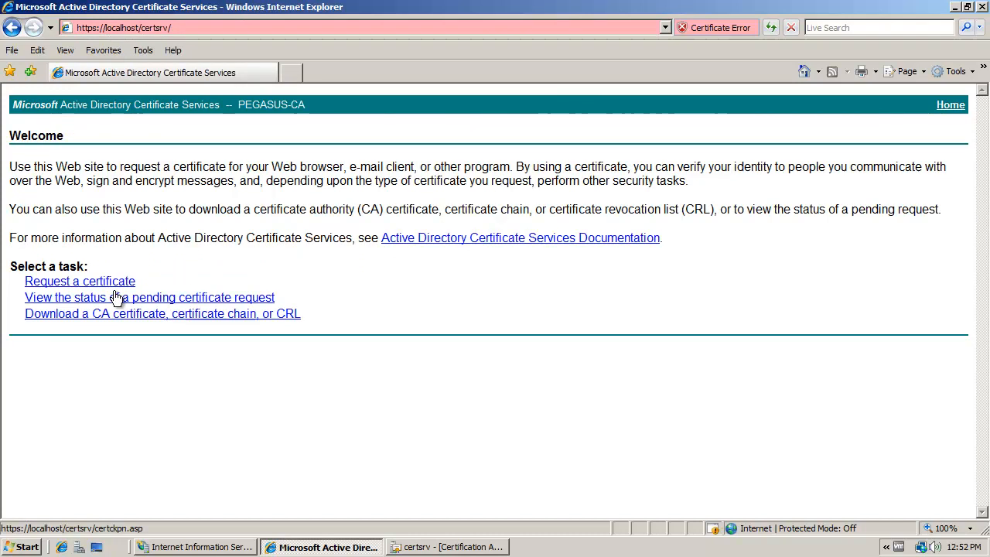
- Look up the pending E-Mail Protection Certificate request and install the certificate issued for it
{"action": "left_click", "coordinate": [222, 299]}
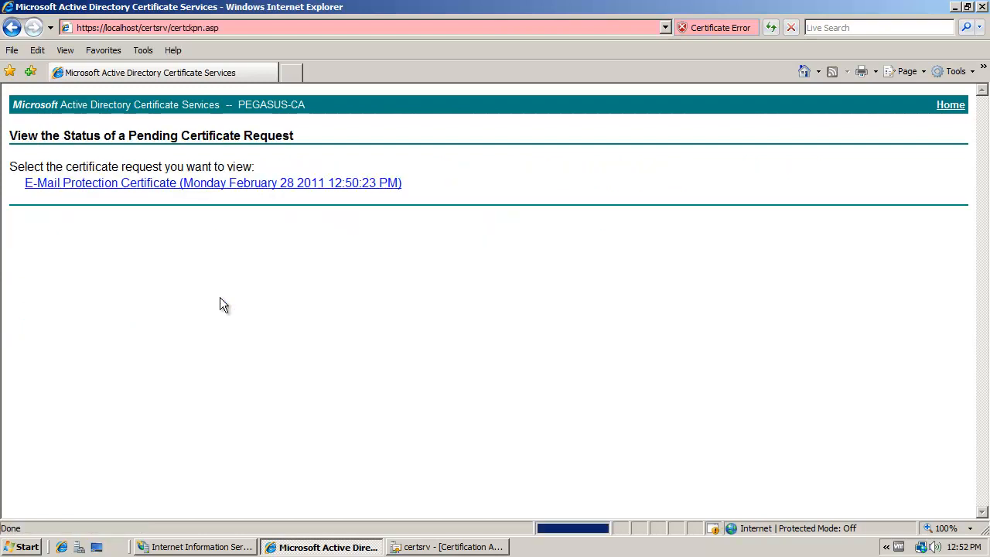
{"action": "left_click", "coordinate": [163, 190]}
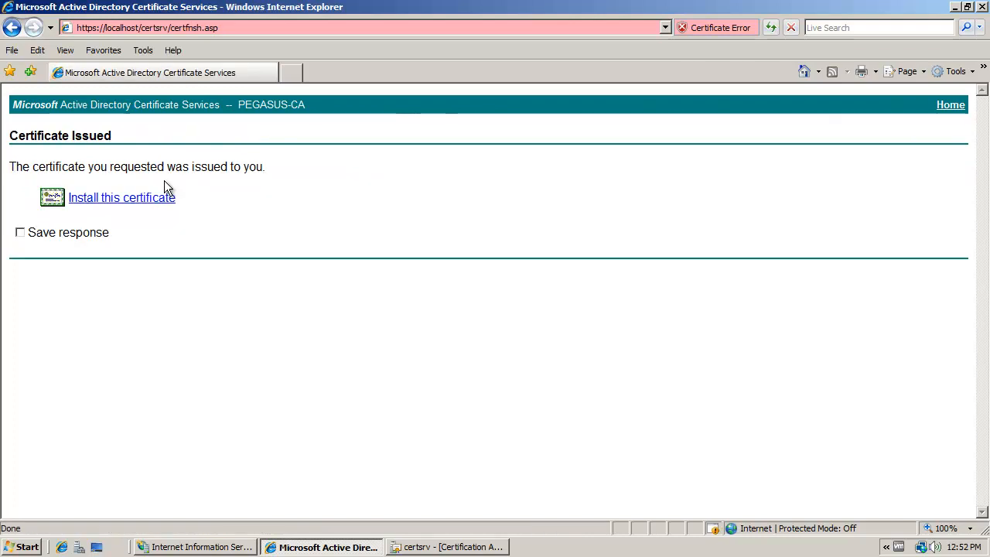
{"action": "left_click", "coordinate": [121, 200]}
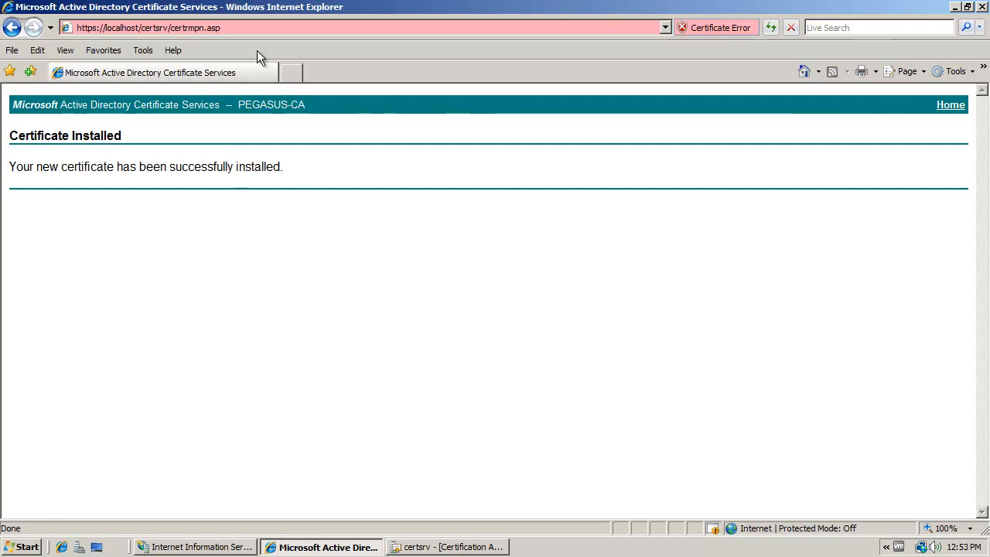
{"action": "left_click", "coordinate": [233, 24]}
{"action": "left_click", "coordinate": [233, 27]}
{"action": "left_click_drag", "start_coordinate": [234, 27], "coordinate": [171, 27]}
{"action": "key", "text": "BackSpace"}
{"action": "key", "text": "Return"}
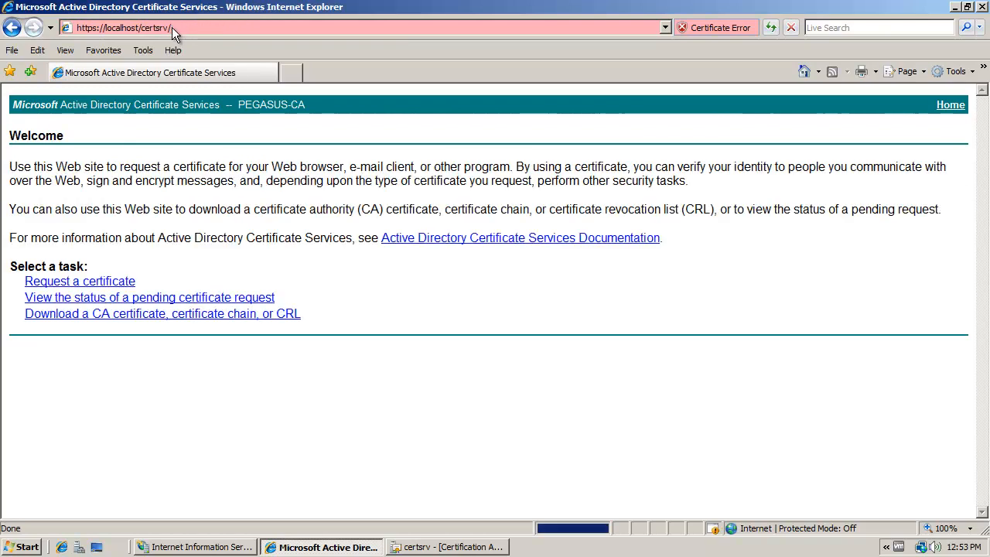
{"action": "left_click", "coordinate": [127, 281]}
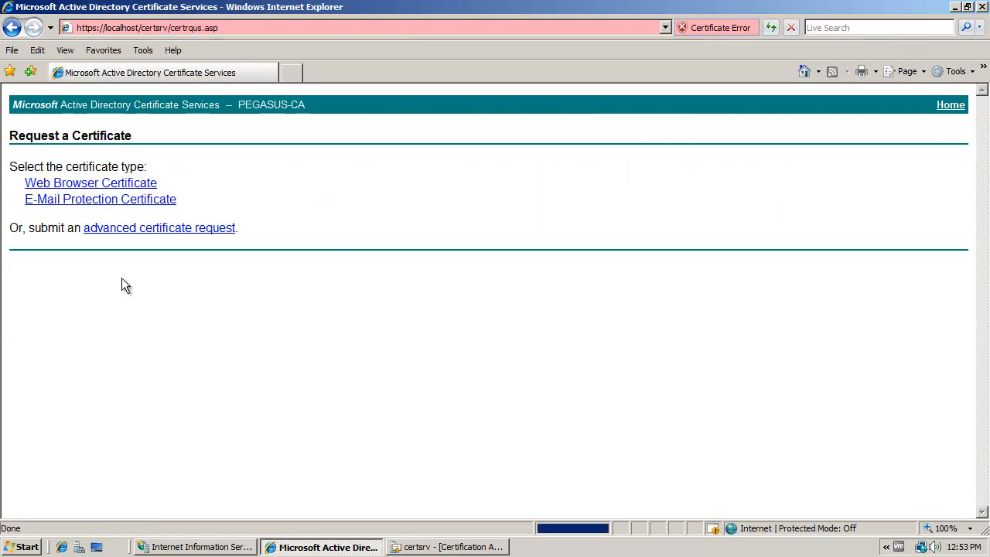
{"action": "left_click", "coordinate": [166, 228]}
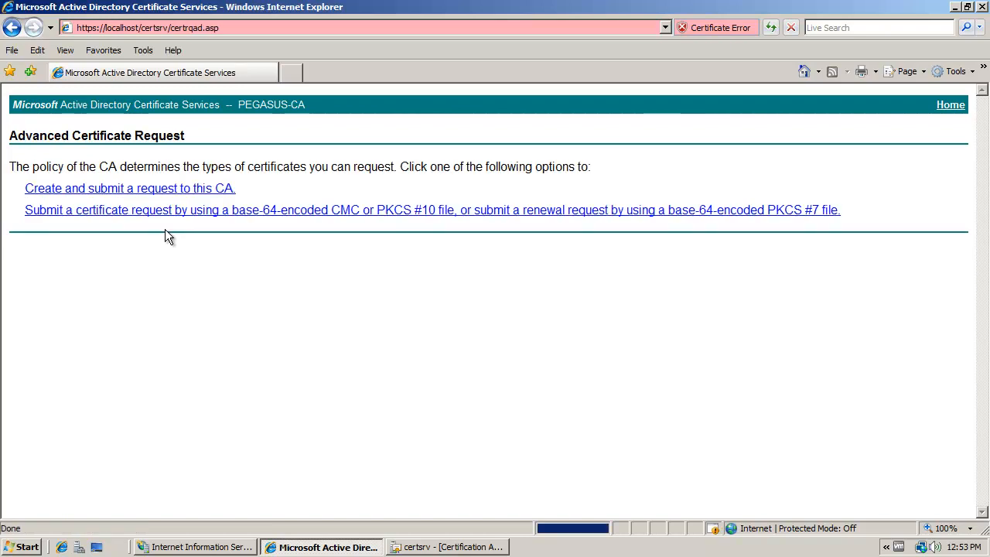
{"action": "left_click", "coordinate": [139, 194]}
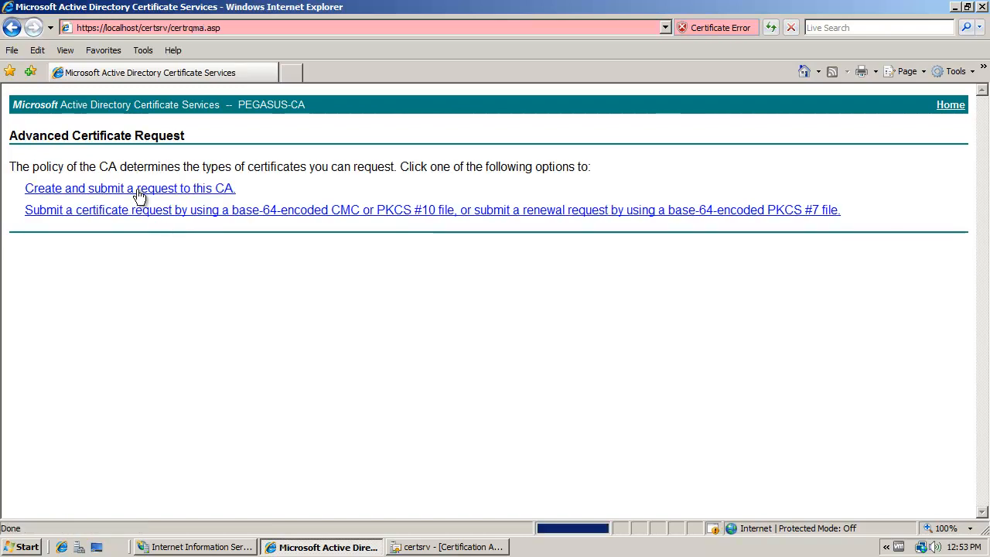
- Enter the requester's full name and e-mail address in the identifying information of the advanced request
{"action": "key", "text": "Tab"}
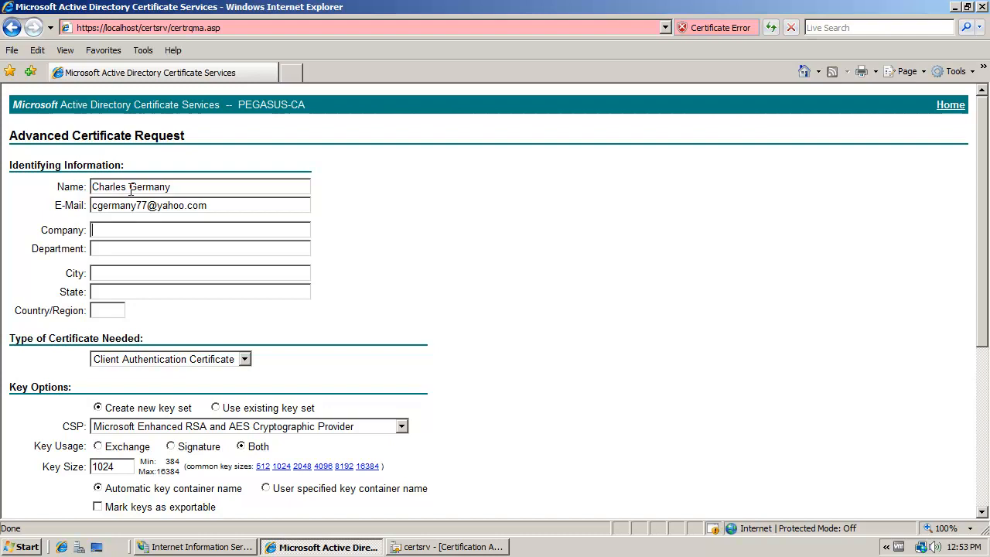
{"action": "type", "text": "BattleStars"}
- Complete the identifying information with company BattleStars, department Colonial Fleet, city Daytona, state FL and country US
{"action": "key", "text": "Tab"}
{"action": "type", "text": "Colonial Fleet"}
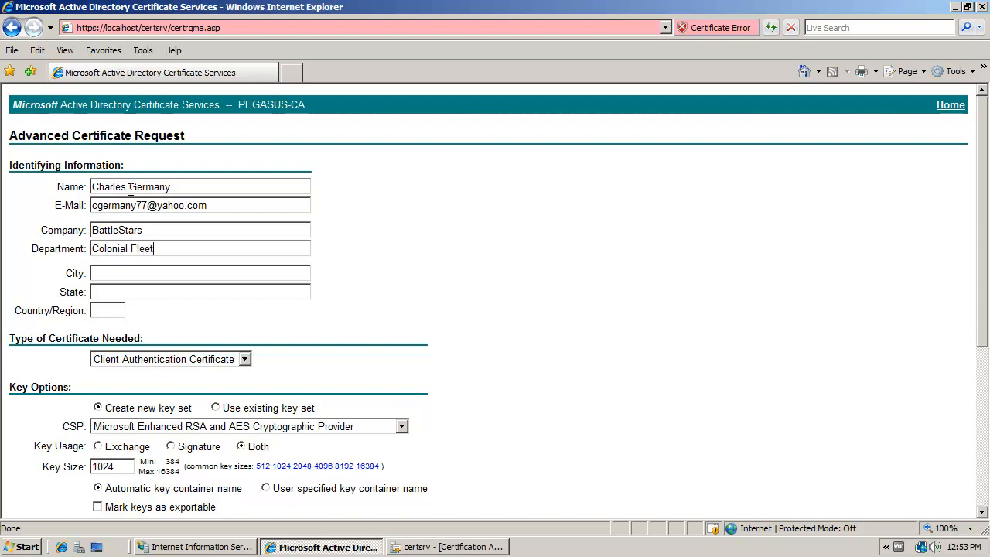
{"action": "type", "text": "Daytona"}
{"action": "key", "text": "Tab"}
{"action": "type", "text": "FL"}
{"action": "type", "text": "US"}
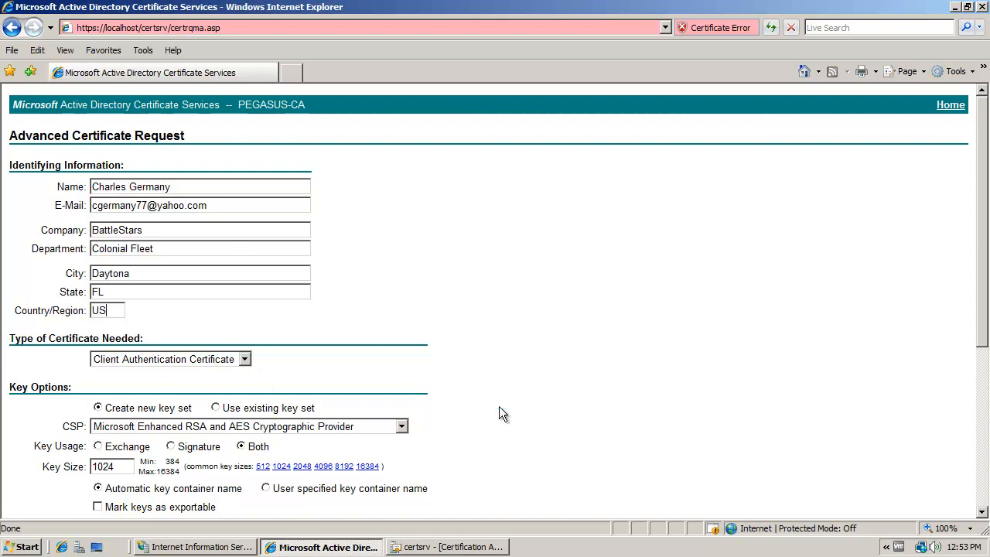
- Choose IPSec Certificate as the certificate type, set the key size to 2048 and mark the keys as exportable
{"action": "left_click_drag", "start_coordinate": [982, 190], "coordinate": [959, 258]}
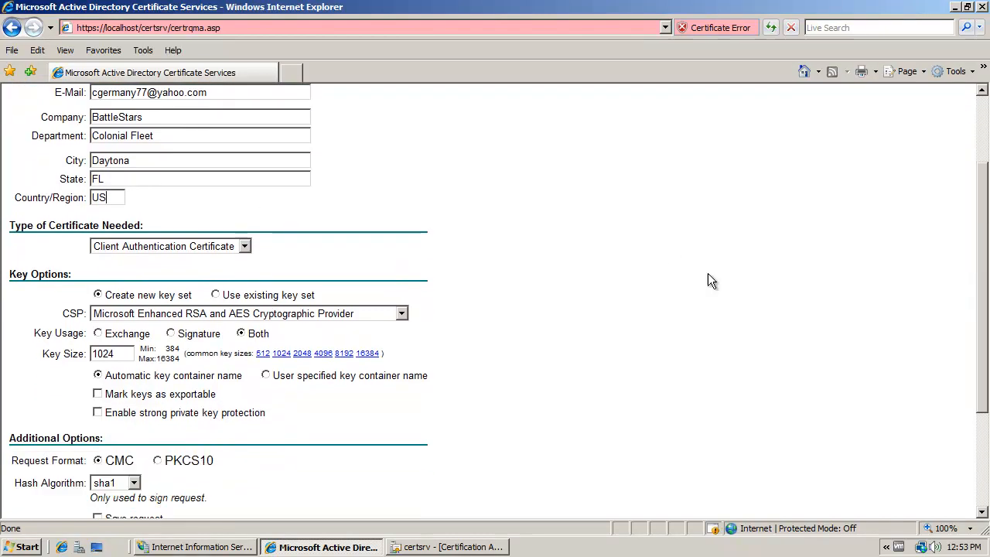
{"action": "left_click", "coordinate": [244, 247]}
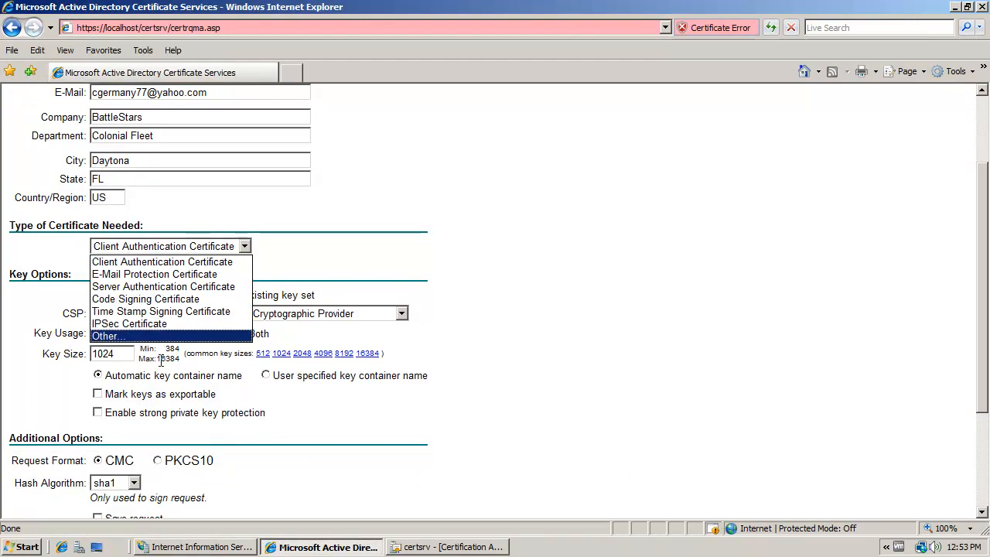
{"action": "left_click", "coordinate": [177, 324]}
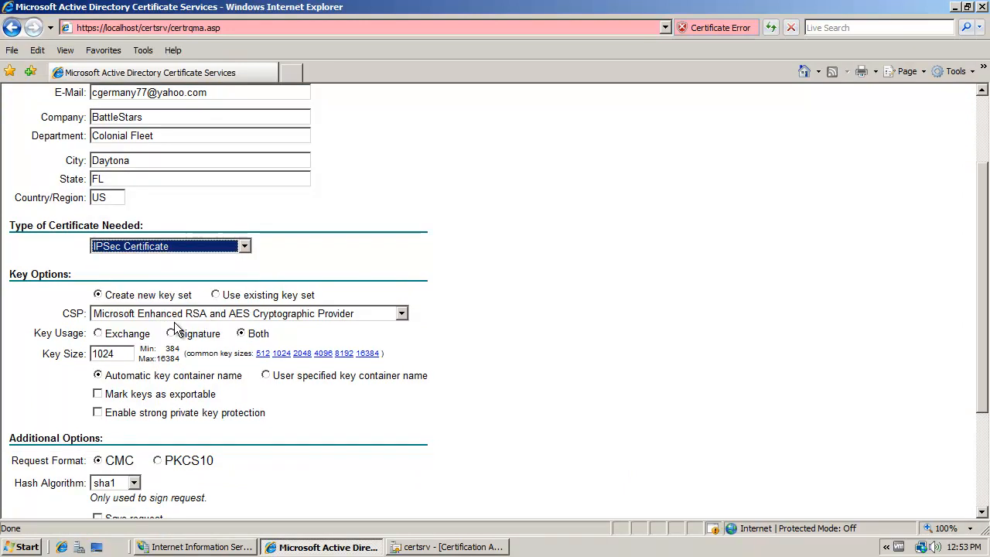
{"action": "left_click_drag", "start_coordinate": [988, 255], "coordinate": [988, 319]}
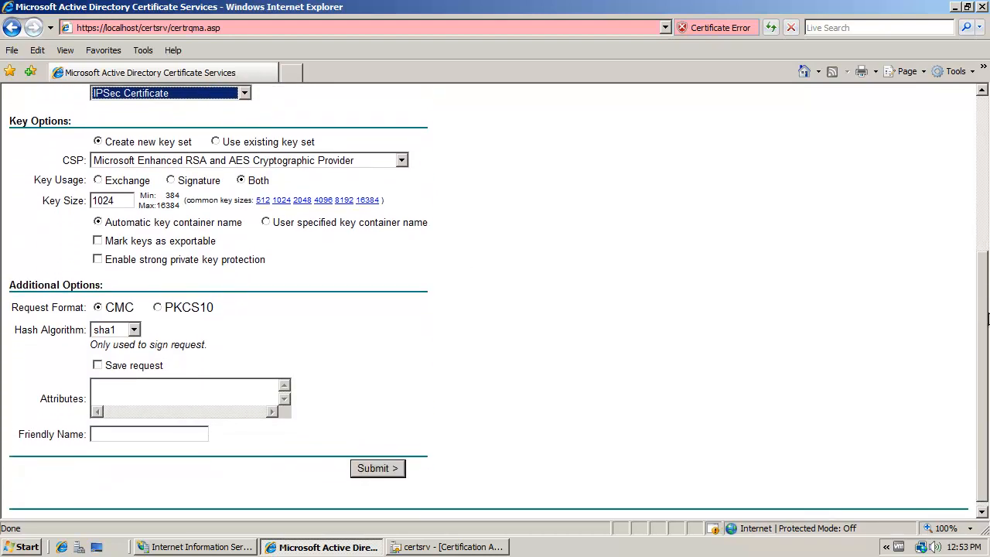
{"action": "left_click", "coordinate": [125, 193]}
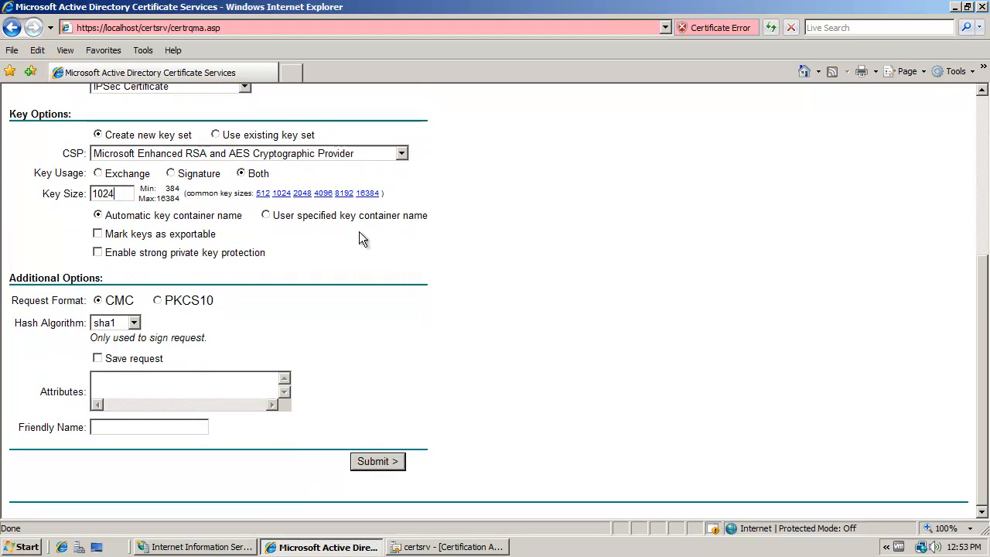
{"action": "left_click", "coordinate": [308, 198]}
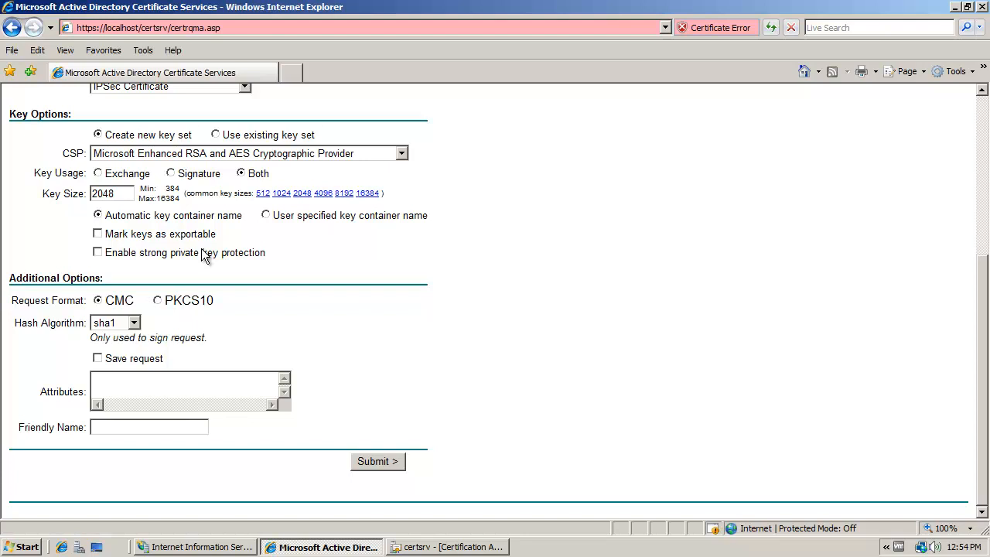
{"action": "left_click", "coordinate": [98, 233]}
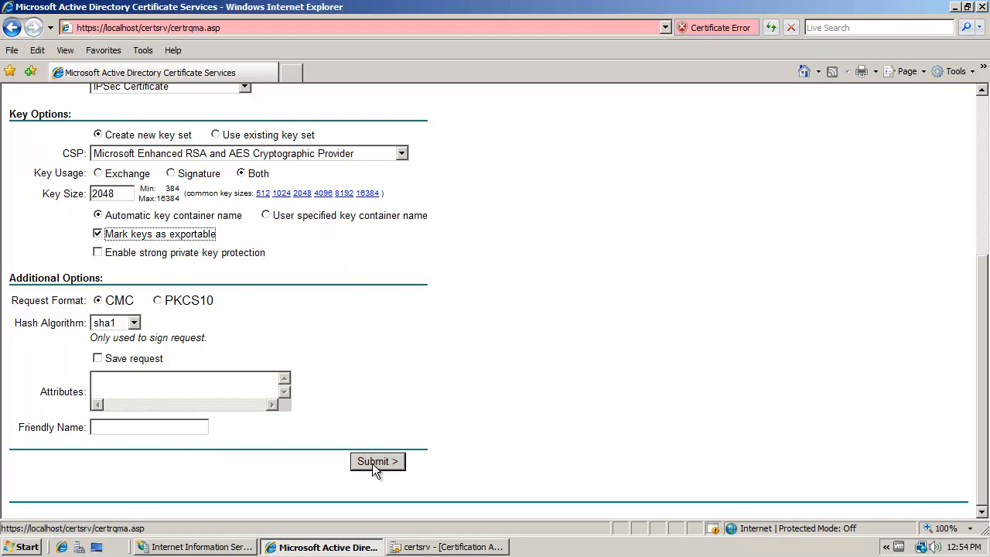
- Give the request the friendly name IPSec_Certificate, submit it allowing the certificate request, and accept turning AutoComplete on
{"action": "left_click", "coordinate": [153, 422]}
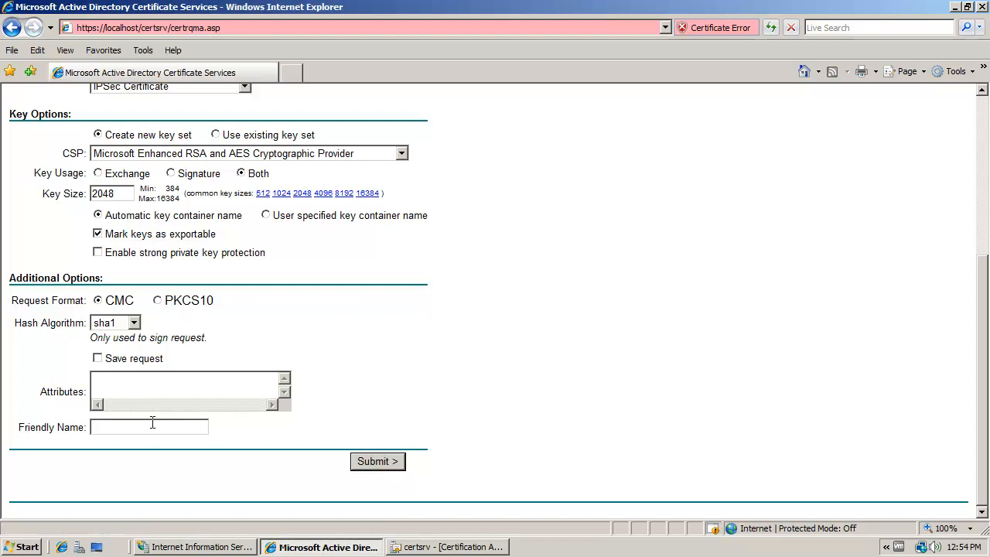
{"action": "type", "text": "IPSec_Certificate_"}
{"action": "left_click", "coordinate": [380, 459]}
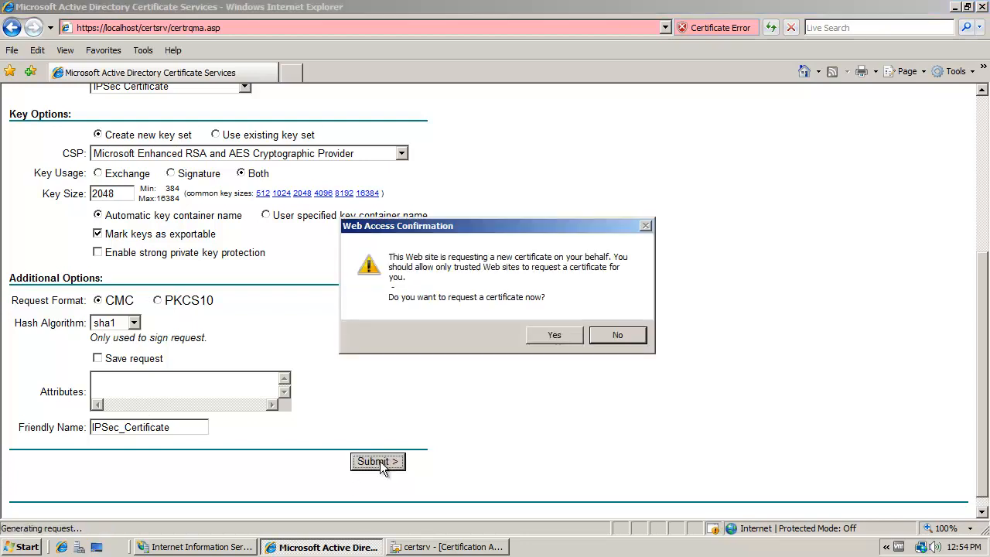
{"action": "left_click", "coordinate": [552, 334]}
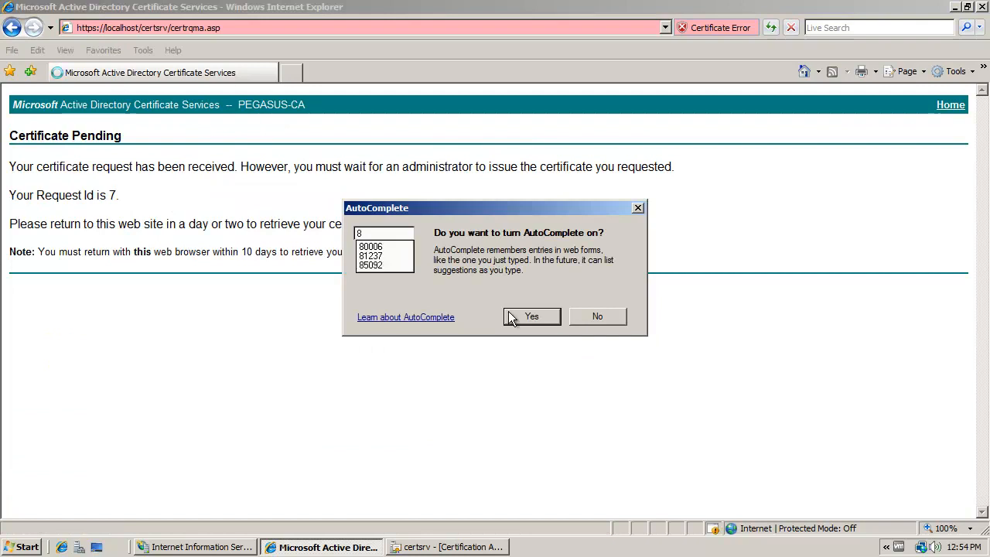
{"action": "left_click", "coordinate": [532, 316]}
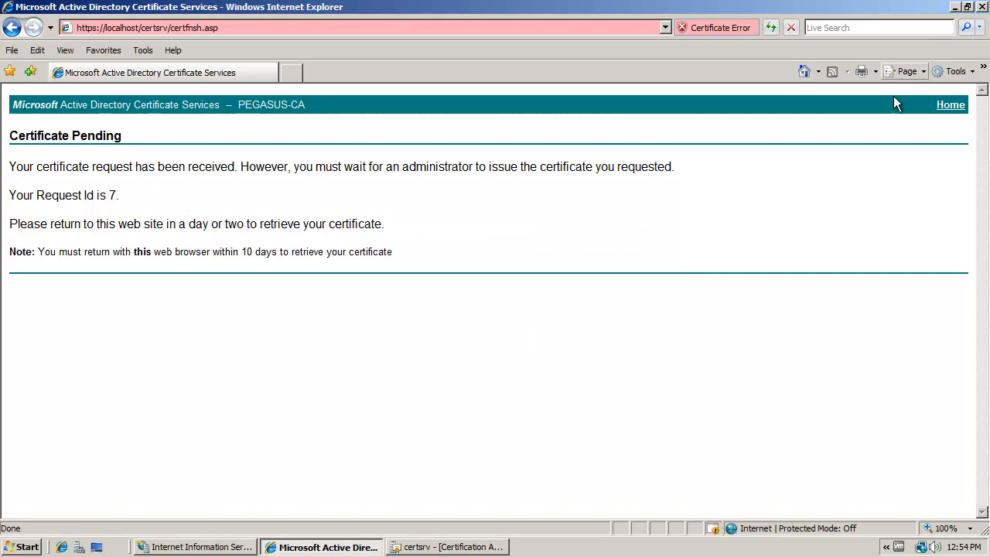
- Minimize Internet Explorer, switch to the Certification Authority console and show the Pending Requests of PEGASUS-CA
{"action": "left_click", "coordinate": [956, 7]}
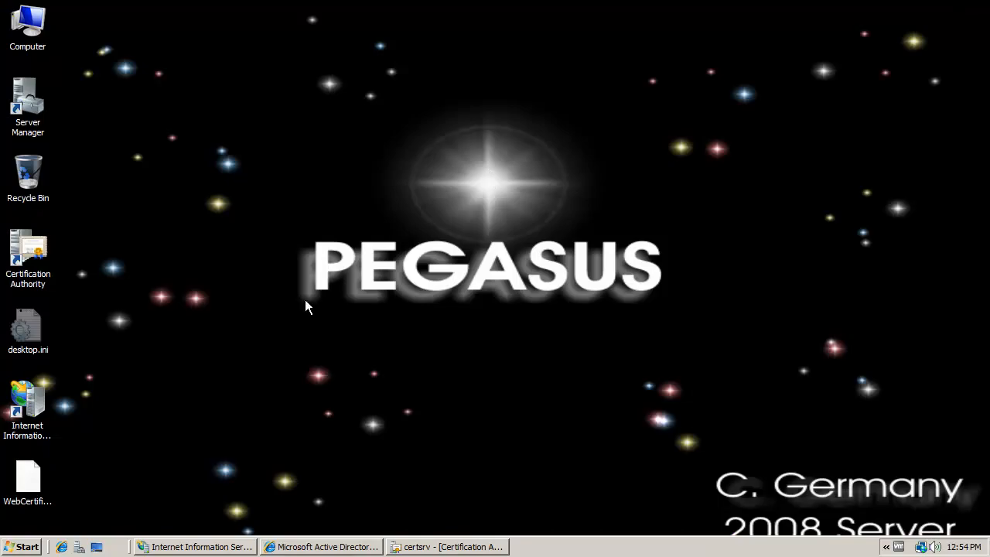
{"action": "left_click", "coordinate": [131, 364]}
{"action": "left_click", "coordinate": [421, 547]}
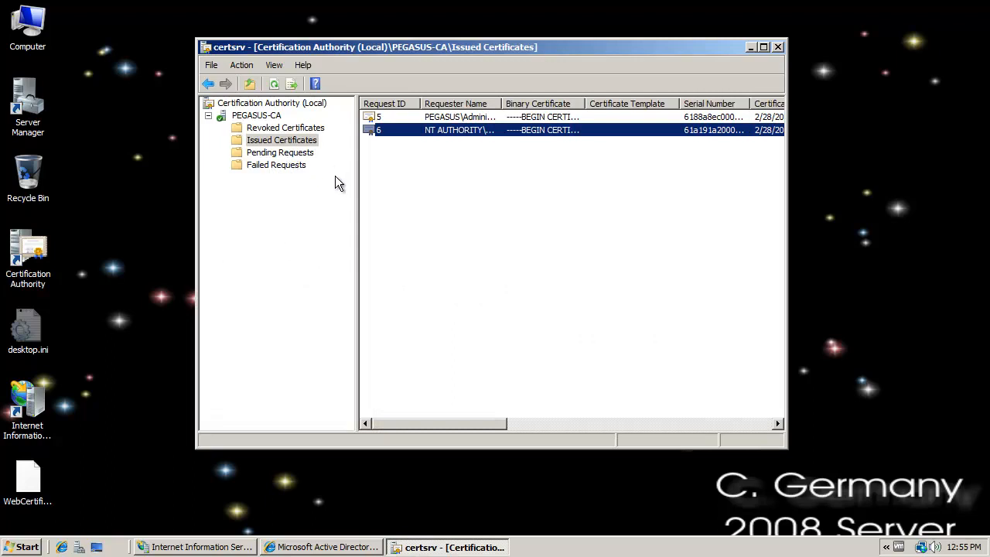
{"action": "left_click", "coordinate": [294, 154]}
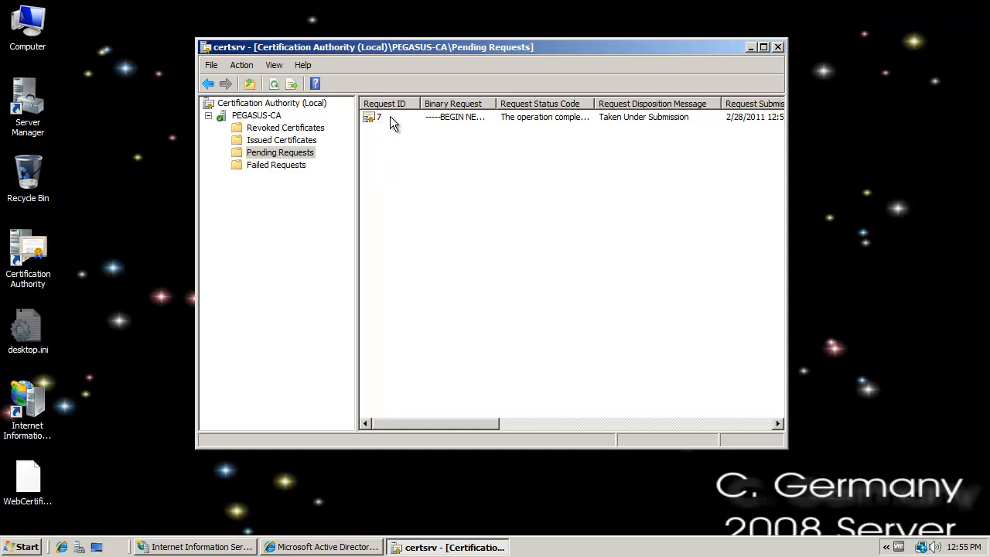
- Issue the pending certificate request with ID 7 and show the Issued Certificates
{"action": "left_click", "coordinate": [386, 116]}
{"action": "right_click", "coordinate": [386, 116]}
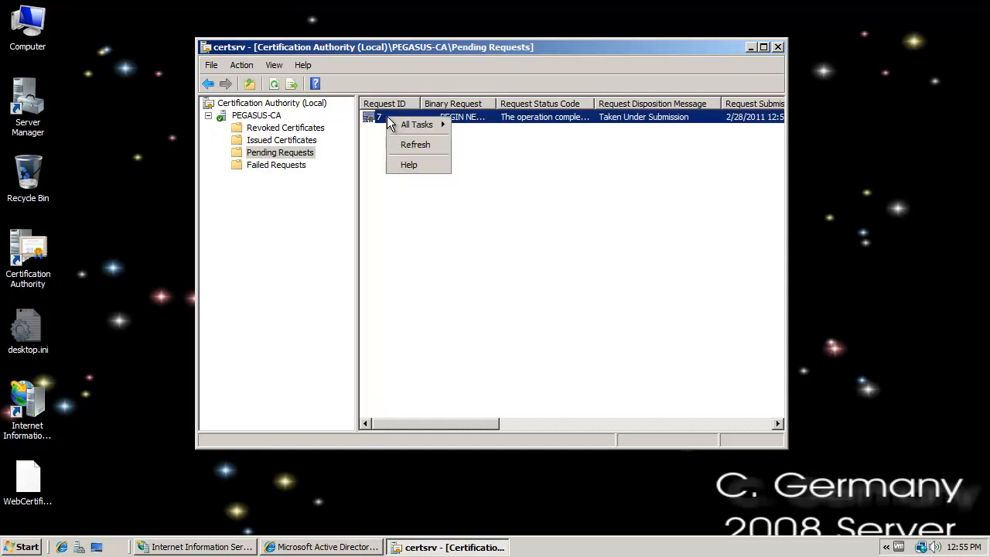
{"action": "mouse_move", "coordinate": [394, 122]}
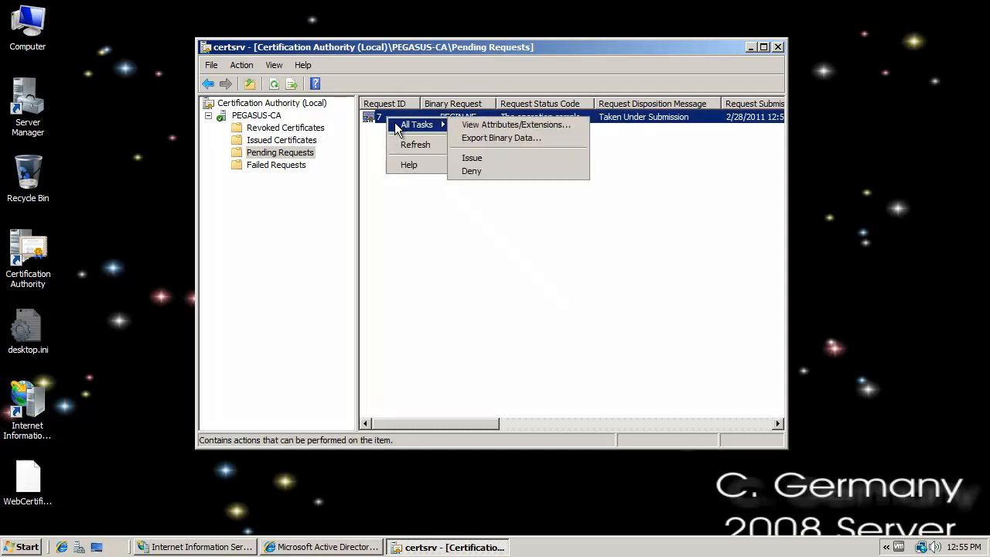
{"action": "left_click", "coordinate": [481, 159]}
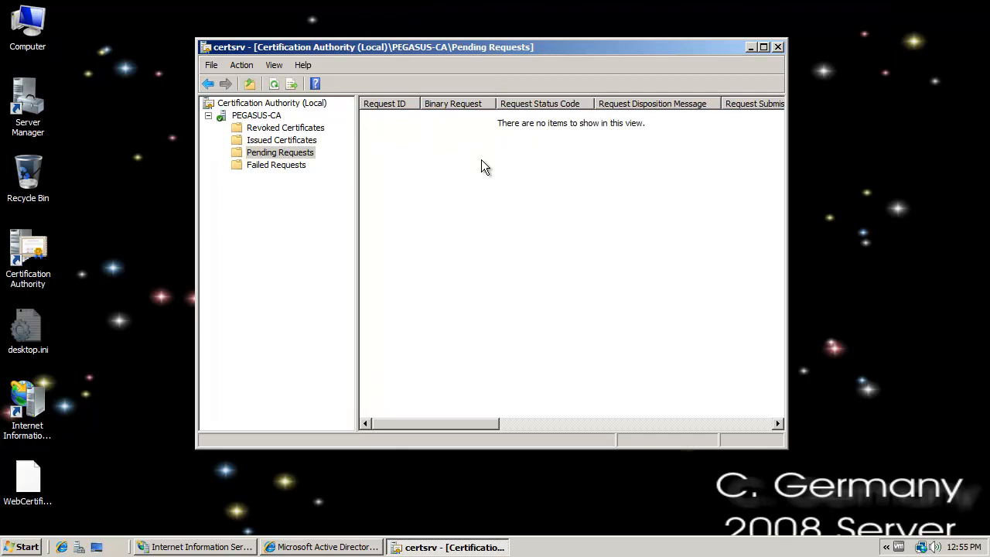
{"action": "left_click", "coordinate": [308, 142]}
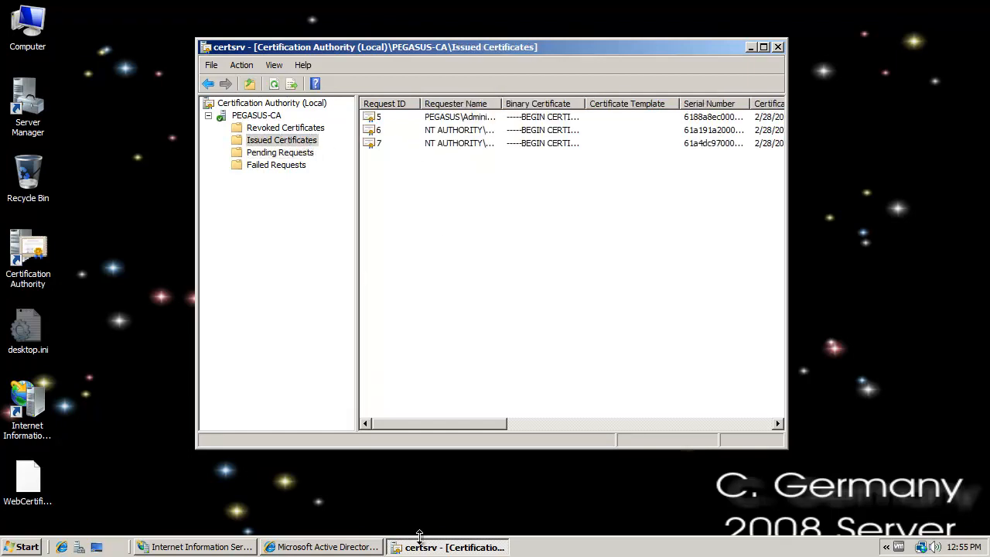
{"action": "left_click", "coordinate": [321, 547]}
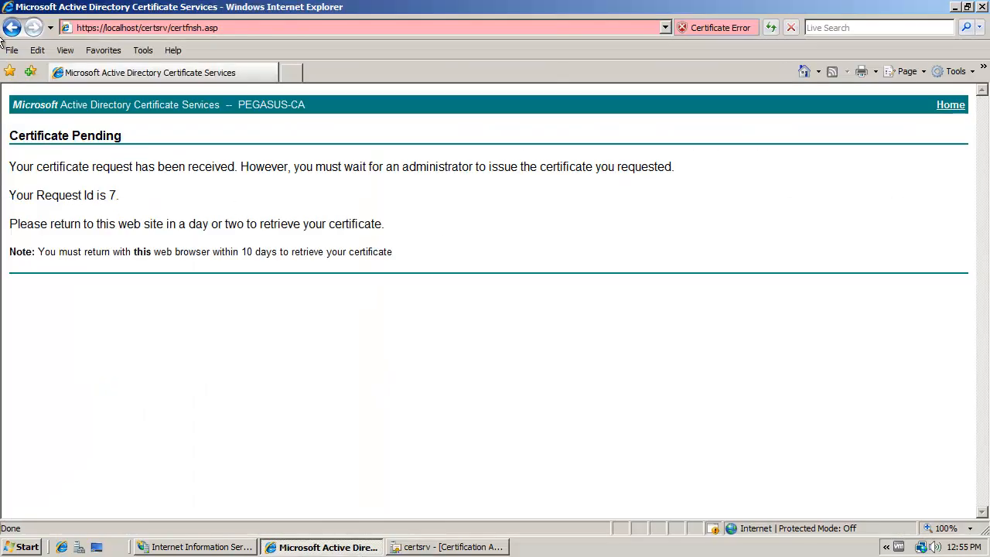
{"action": "left_click", "coordinate": [205, 28]}
{"action": "left_click_drag", "start_coordinate": [221, 27], "coordinate": [175, 28]}
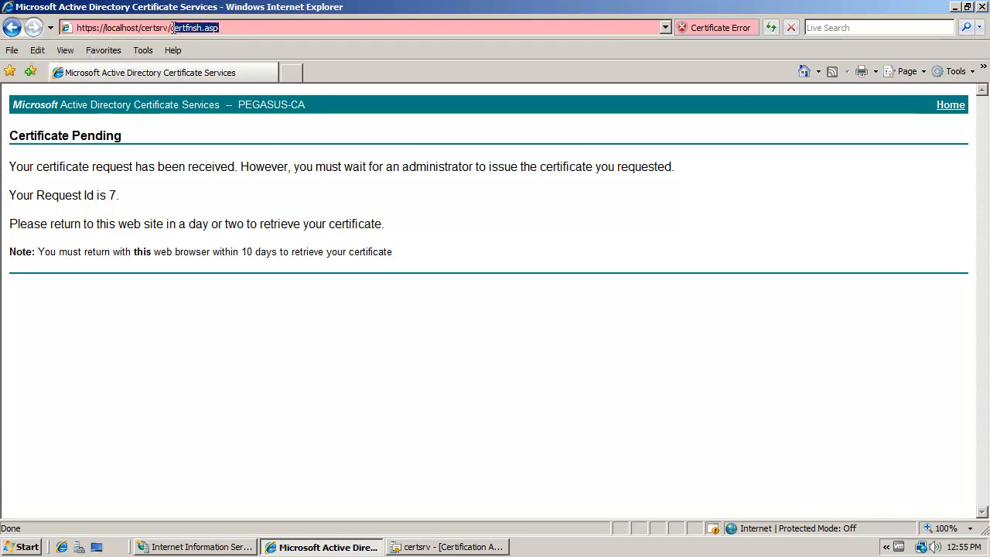
{"action": "key", "text": "BackSpace"}
{"action": "key", "text": "Return"}
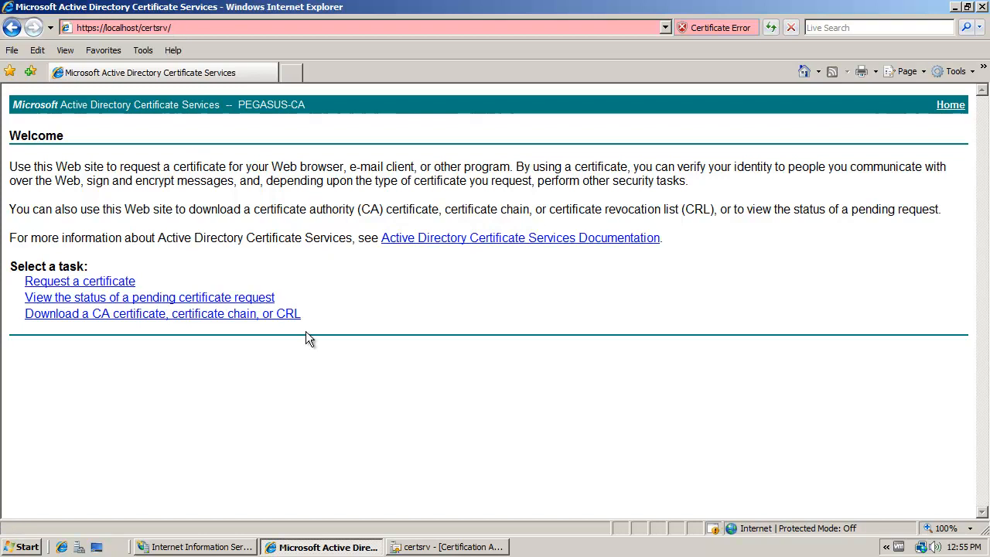
- Look up the pending IPSec Certificate request and install its issued certificate, allowing the site to add certificates
{"action": "left_click", "coordinate": [199, 298]}
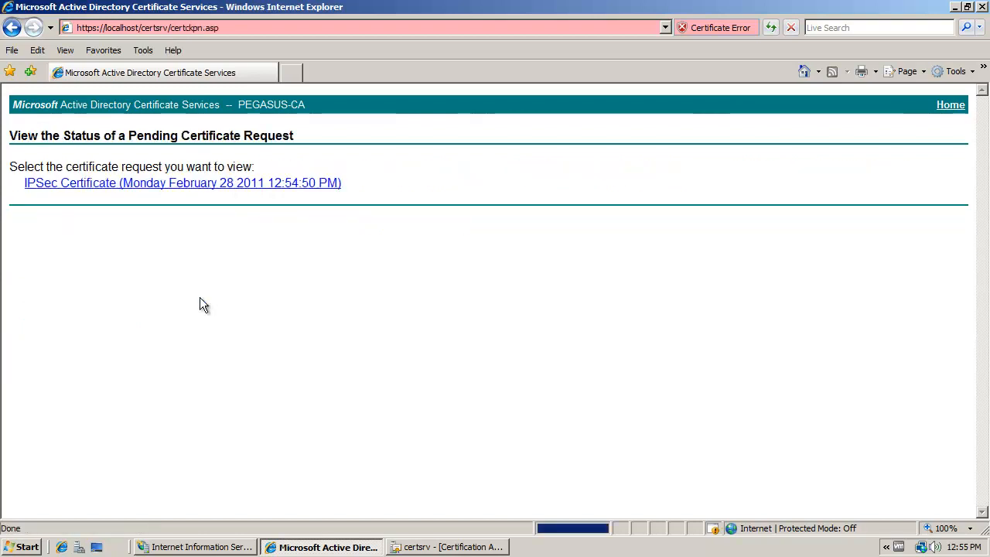
{"action": "left_click", "coordinate": [108, 188]}
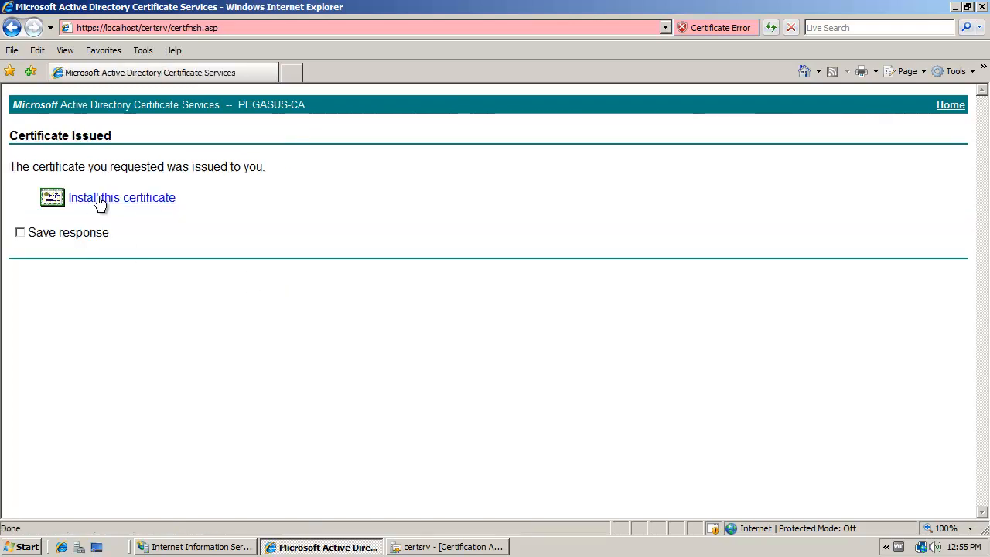
{"action": "left_click", "coordinate": [103, 201]}
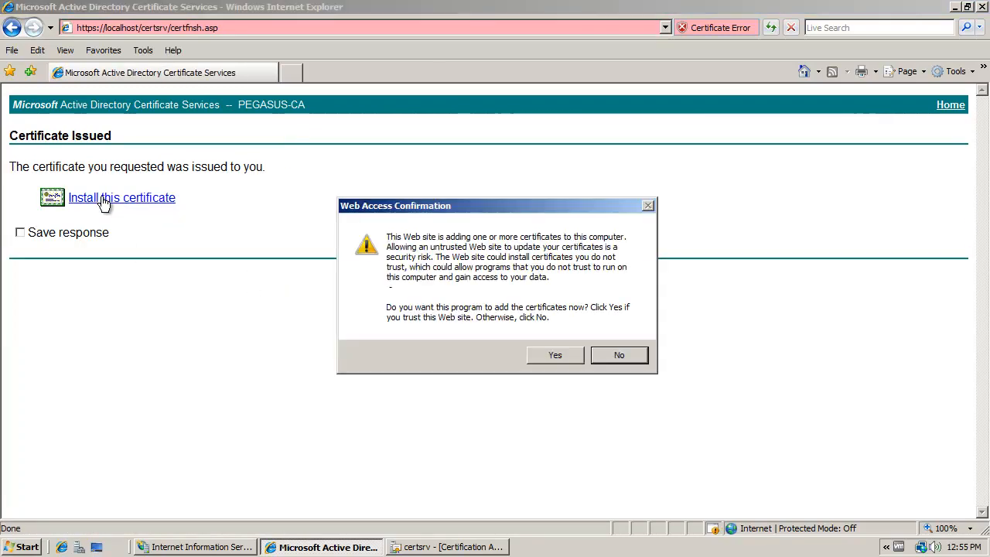
{"action": "left_click", "coordinate": [546, 359]}
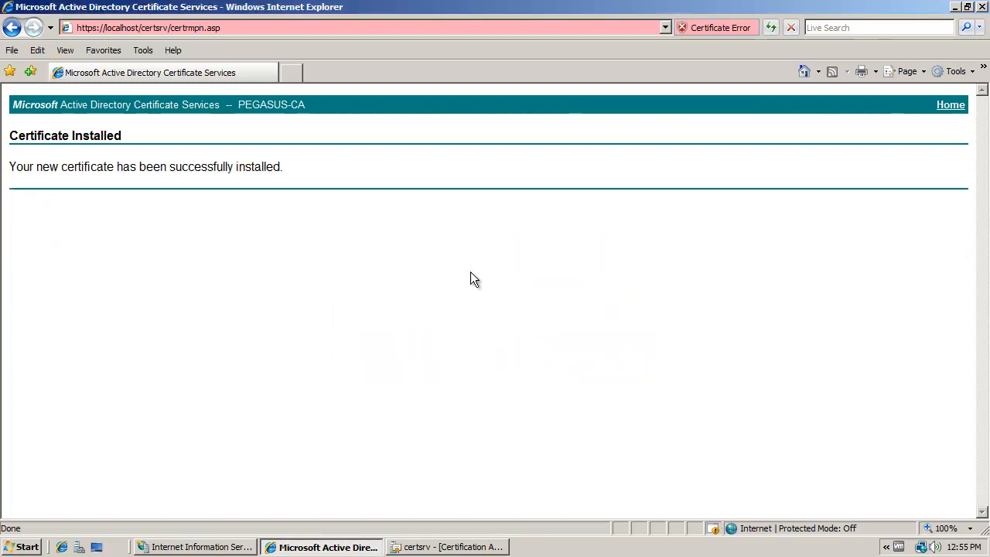
- Close Internet Explorer, the Certification Authority console and IIS Manager
{"action": "left_click", "coordinate": [983, 6]}
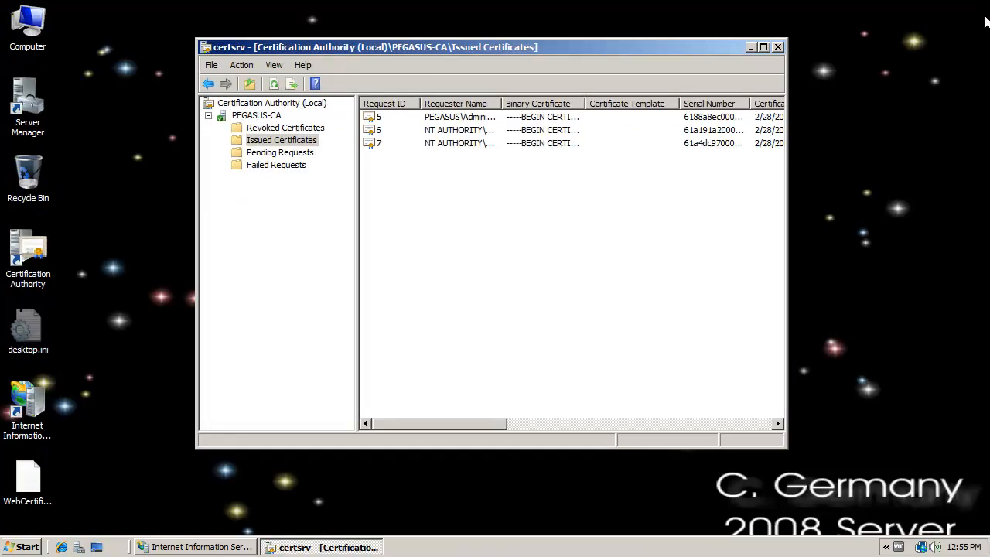
{"action": "left_click", "coordinate": [780, 48]}
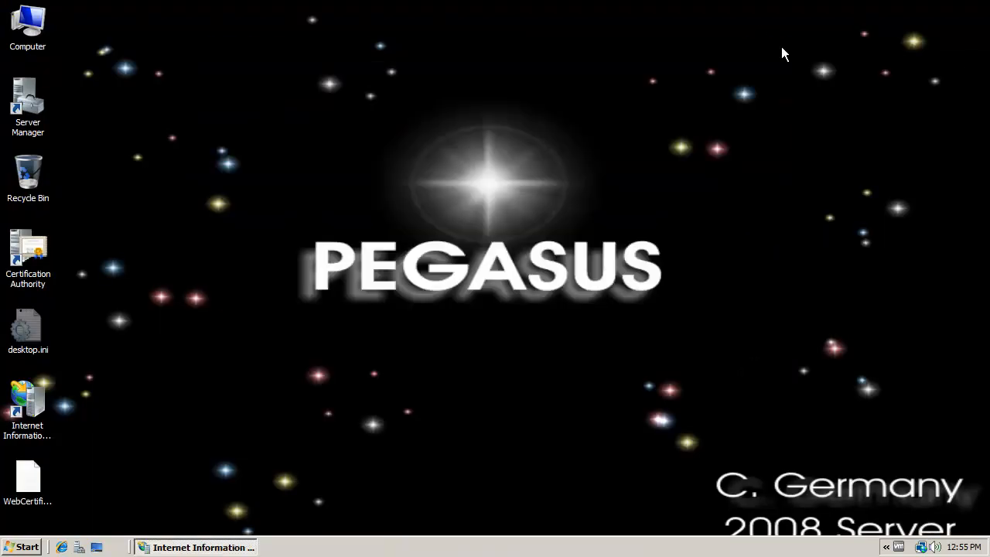
{"action": "left_click", "coordinate": [176, 549]}
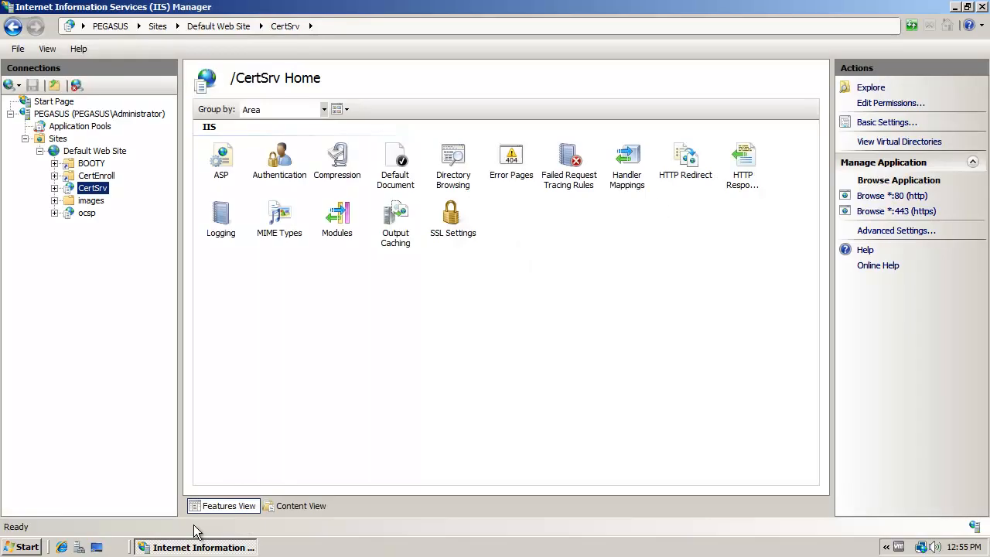
{"action": "left_click", "coordinate": [980, 7]}
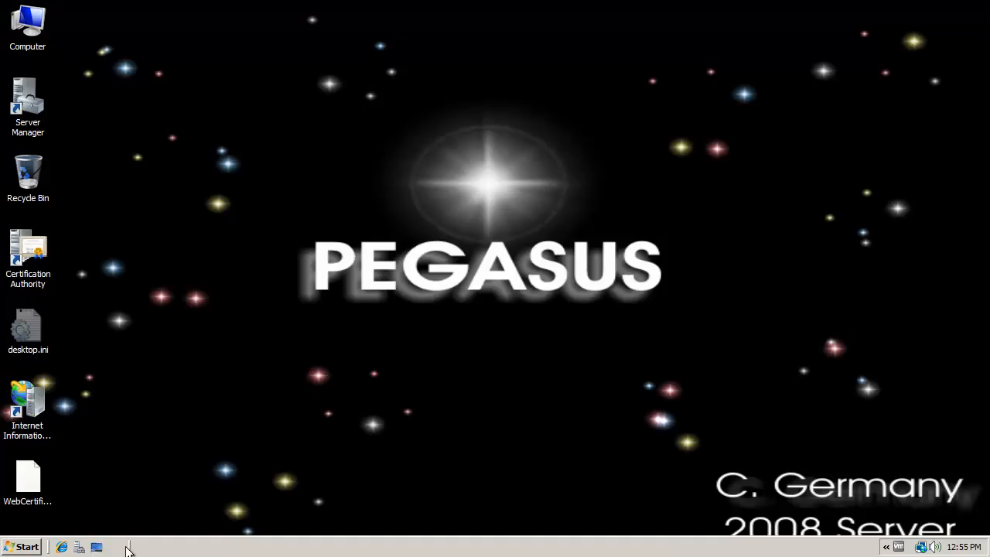
- Launch an empty Microsoft Management Console with the mmc command
{"action": "left_click", "coordinate": [26, 546]}
{"action": "left_click", "coordinate": [71, 522]}
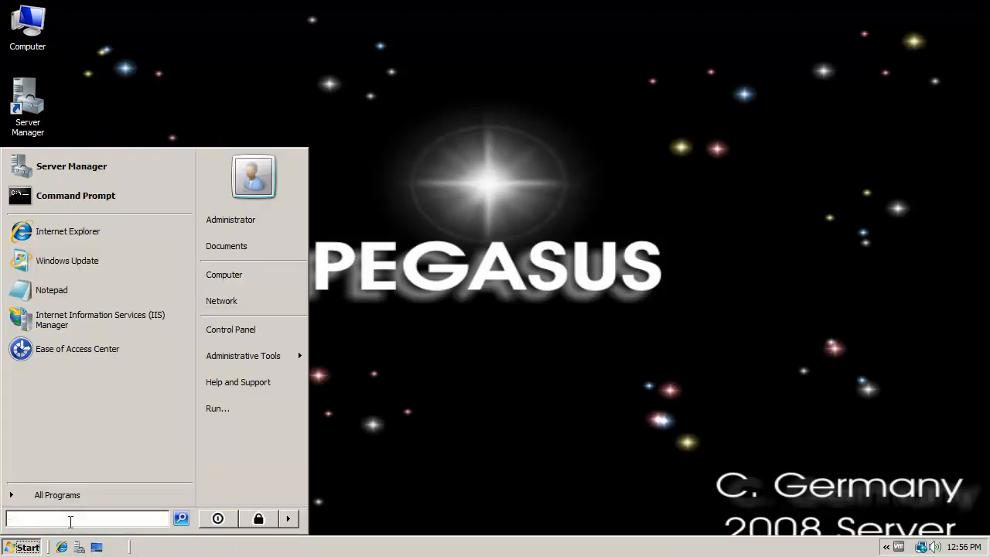
{"action": "type", "text": "mmc"}
{"action": "key", "text": "Return"}
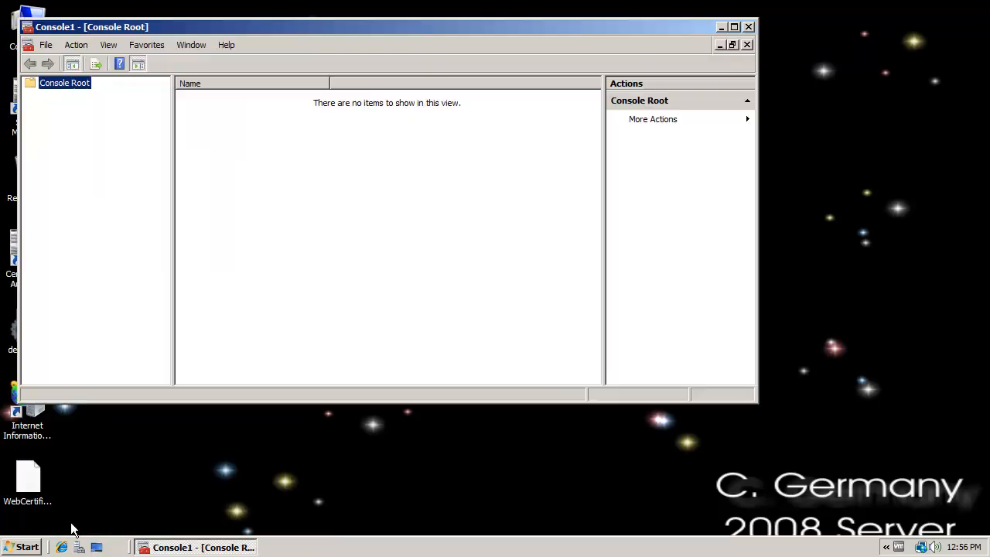
- Add the Certificates snap-in for the computer account, managing the local computer
{"action": "left_click", "coordinate": [45, 44]}
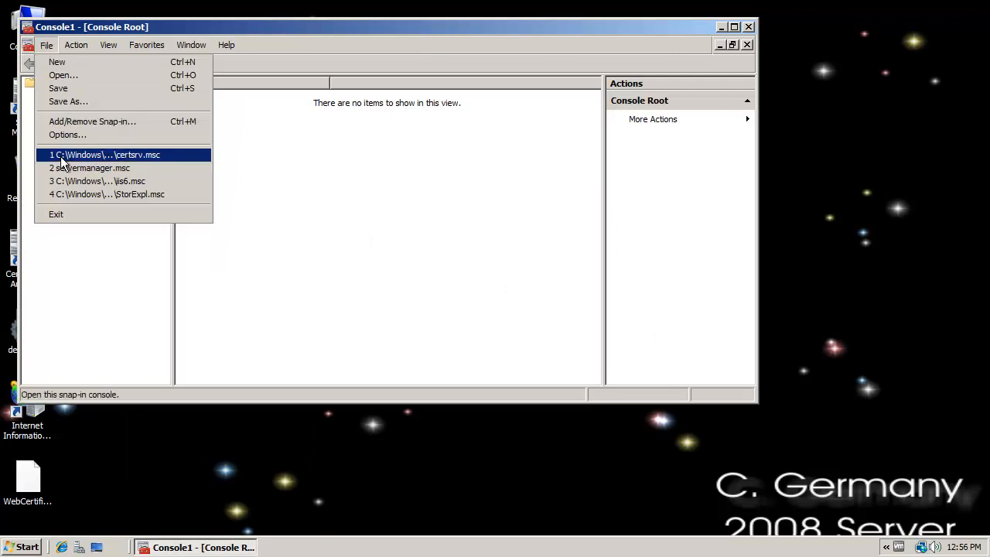
{"action": "left_click", "coordinate": [62, 124]}
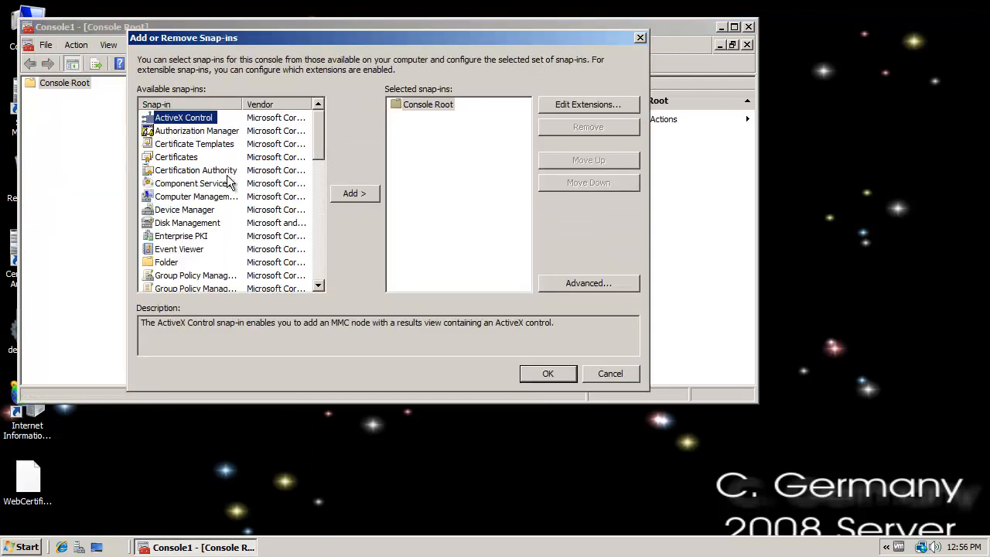
{"action": "left_click", "coordinate": [169, 158]}
{"action": "left_click", "coordinate": [352, 194]}
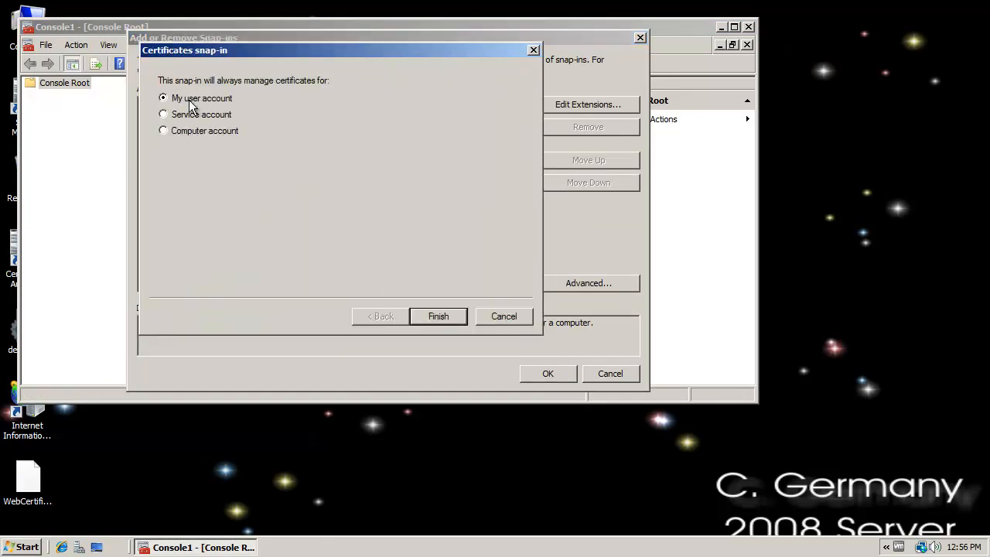
{"action": "left_click", "coordinate": [204, 130]}
{"action": "left_click", "coordinate": [454, 318]}
{"action": "left_click", "coordinate": [419, 315]}
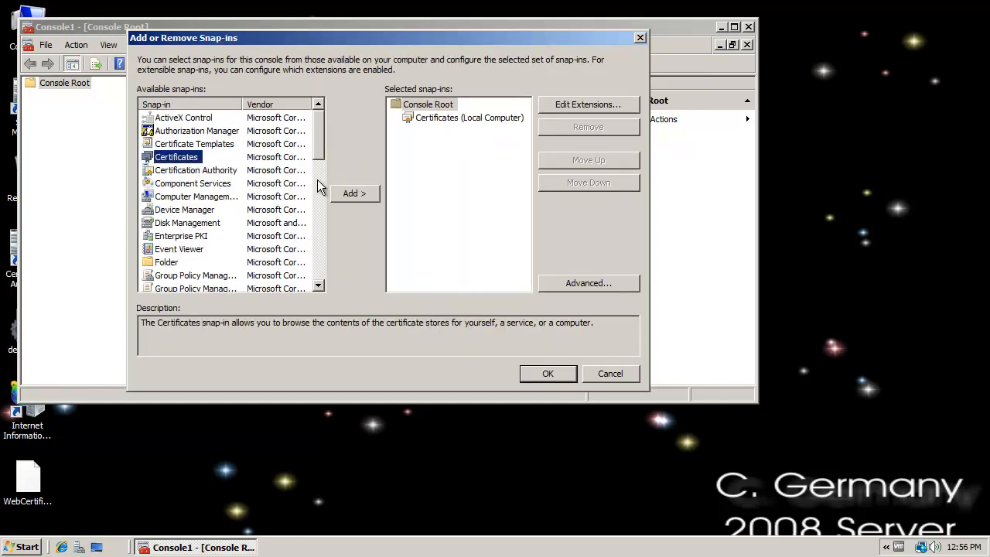
- Add a second Certificates snap-in for the current user account and apply both snap-ins to the console
{"action": "left_click", "coordinate": [340, 193]}
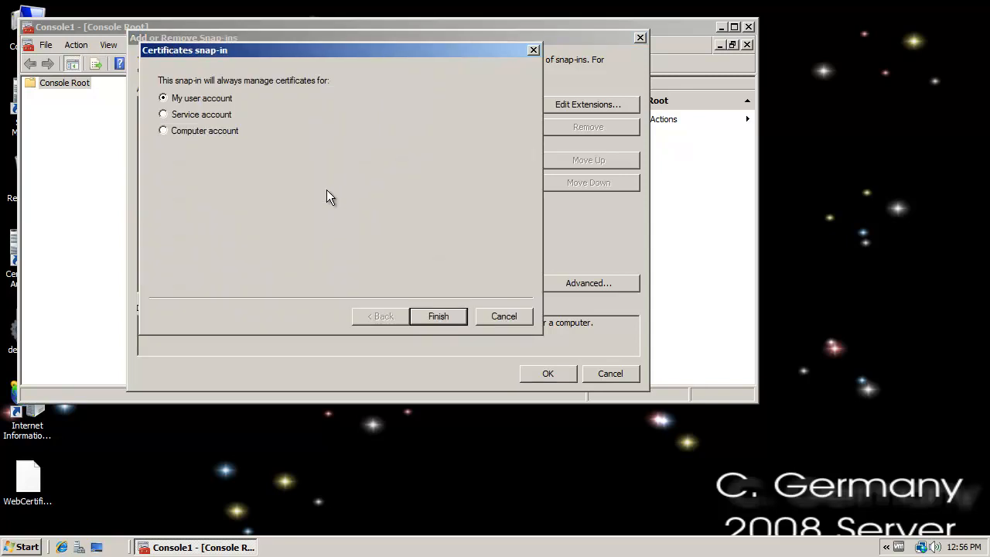
{"action": "left_click", "coordinate": [440, 317]}
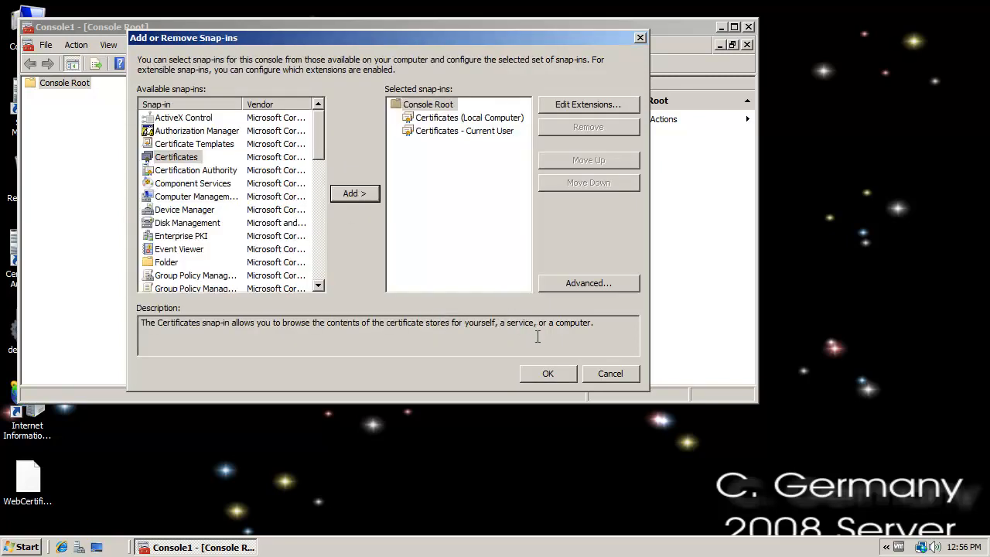
{"action": "left_click", "coordinate": [548, 374]}
- Open the current user's Personal certificates and check the intended purpose and friendly name of each one
{"action": "left_click", "coordinate": [144, 109]}
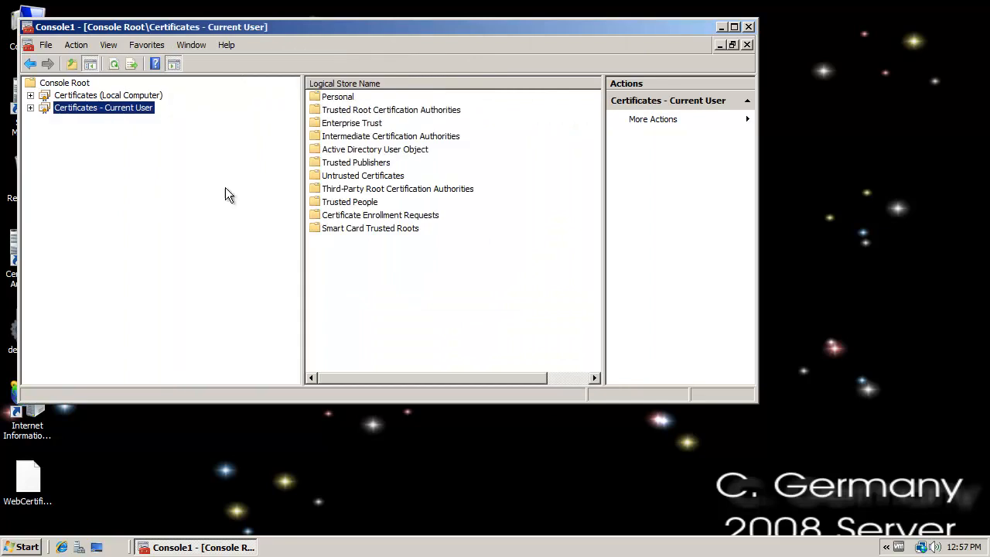
{"action": "left_click", "coordinate": [30, 107]}
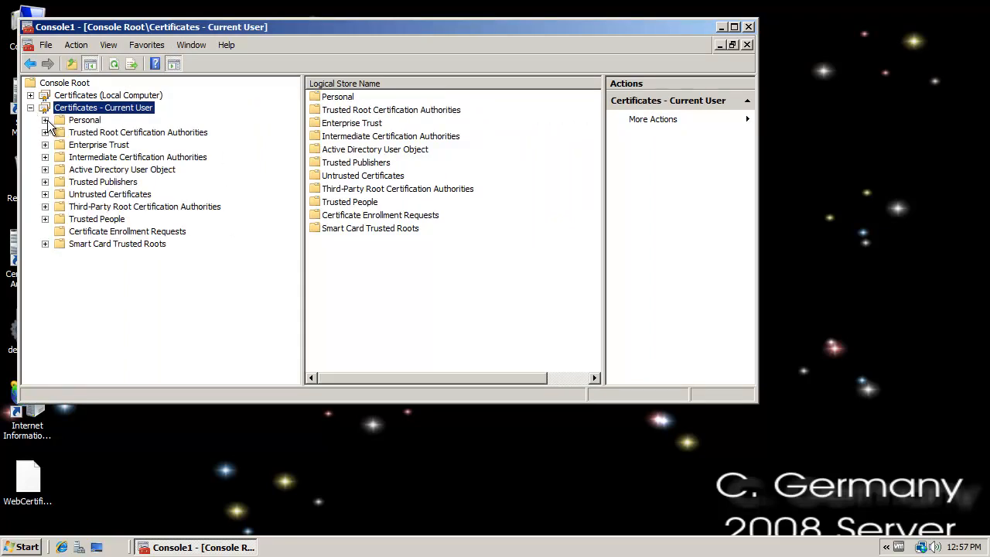
{"action": "left_click", "coordinate": [45, 120]}
{"action": "left_click", "coordinate": [79, 136]}
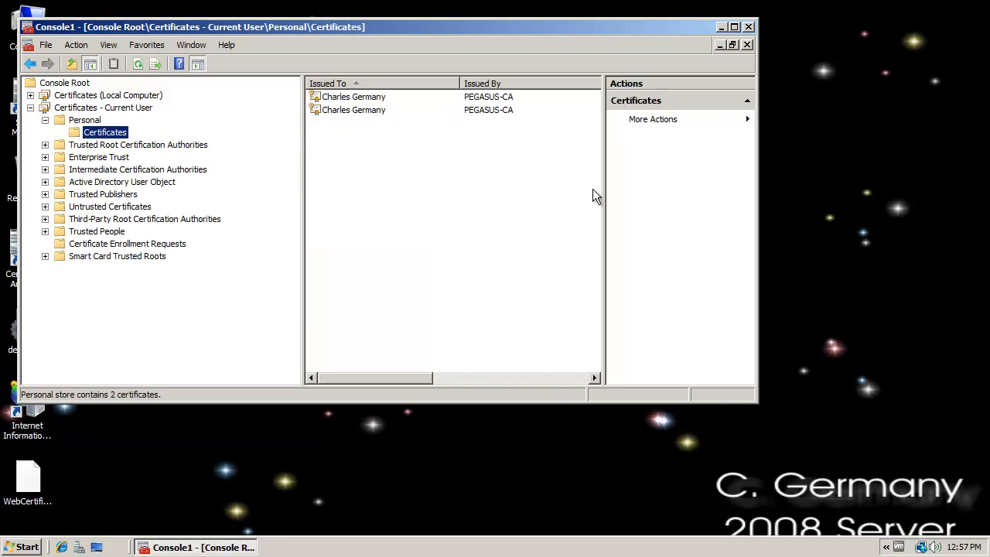
{"action": "left_click_drag", "start_coordinate": [358, 382], "coordinate": [480, 391]}
{"action": "left_click", "coordinate": [422, 99]}
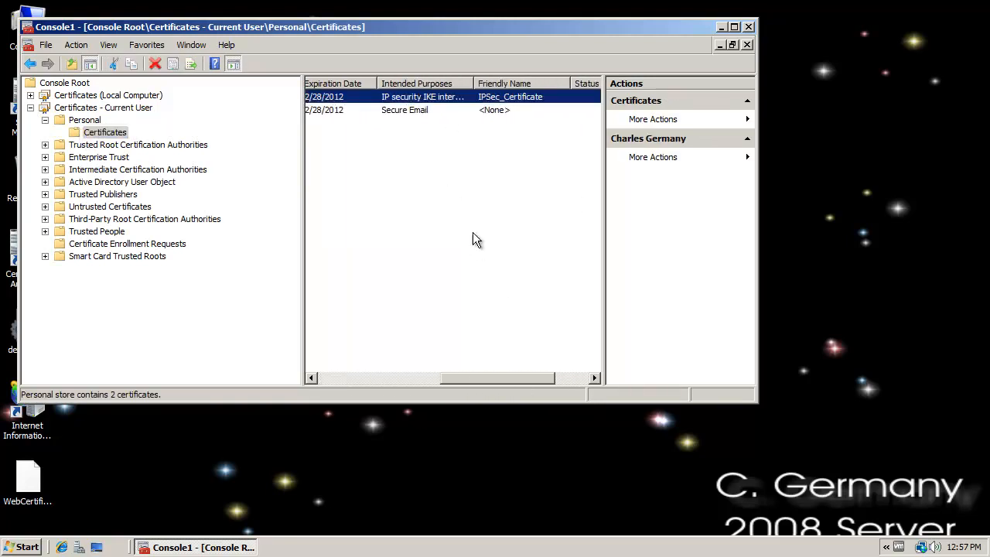
{"action": "left_click", "coordinate": [375, 110]}
- Give the certificate list more room, maximize the console and widen the Intended Purposes column to fit its text
{"action": "left_click_drag", "start_coordinate": [302, 189], "coordinate": [140, 190]}
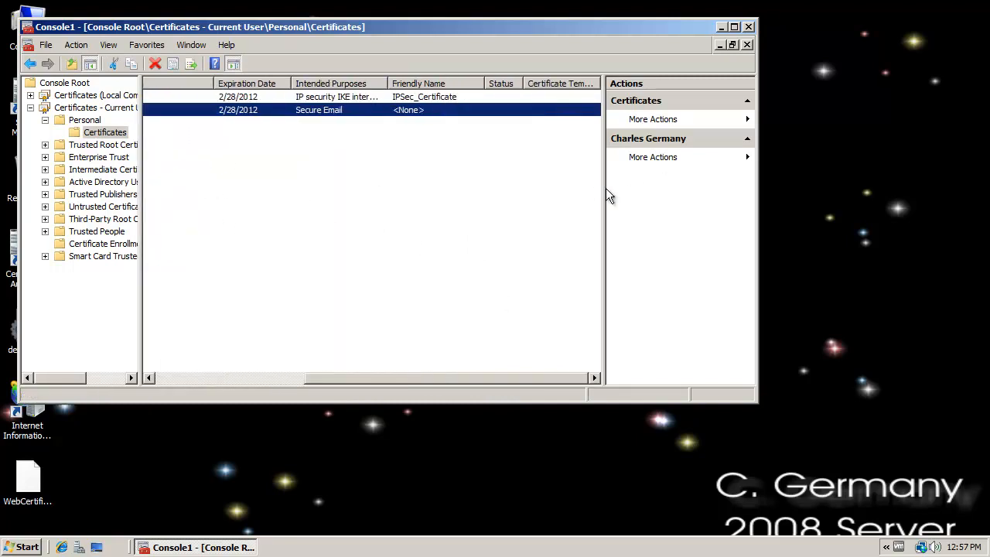
{"action": "left_click_drag", "start_coordinate": [604, 189], "coordinate": [747, 175]}
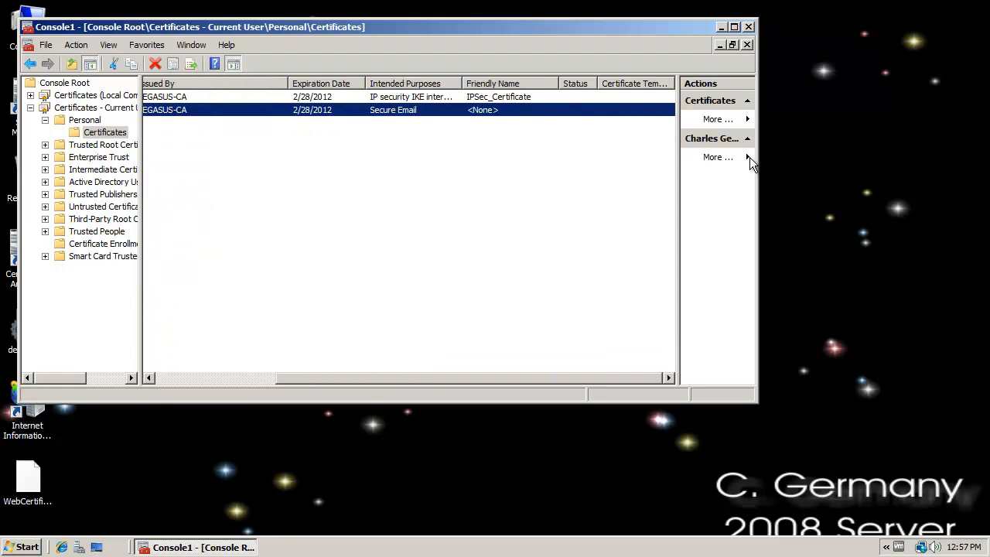
{"action": "left_click", "coordinate": [736, 26]}
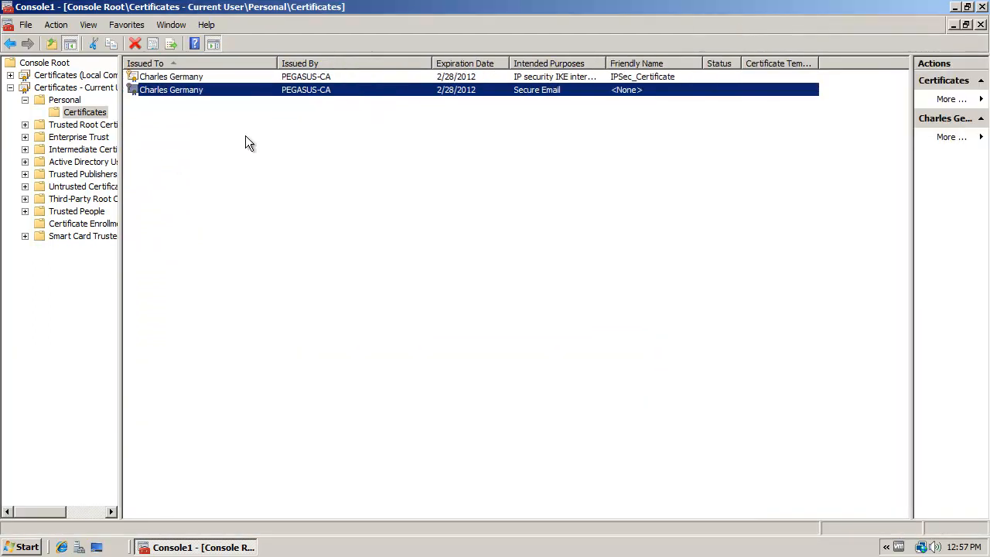
{"action": "left_click_drag", "start_coordinate": [605, 62], "coordinate": [654, 61]}
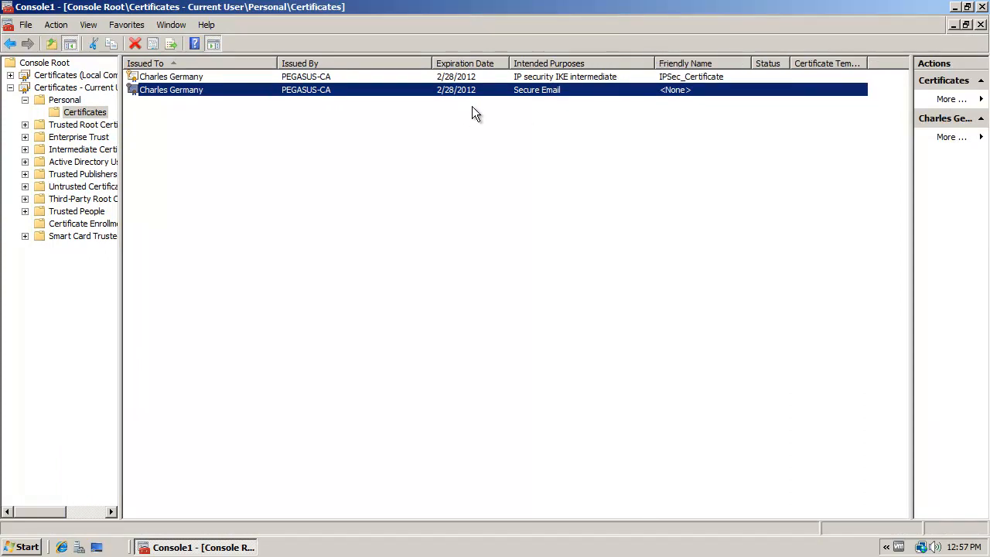
- Review the IPSec_Certificate and Secure Email entries in turn, then clear the selection
{"action": "left_click", "coordinate": [591, 81]}
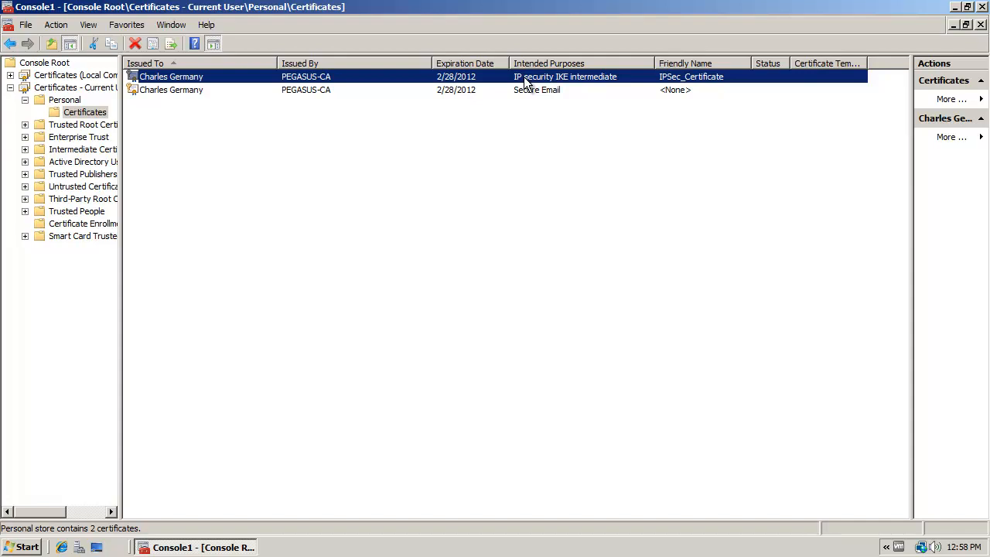
{"action": "left_click", "coordinate": [473, 91]}
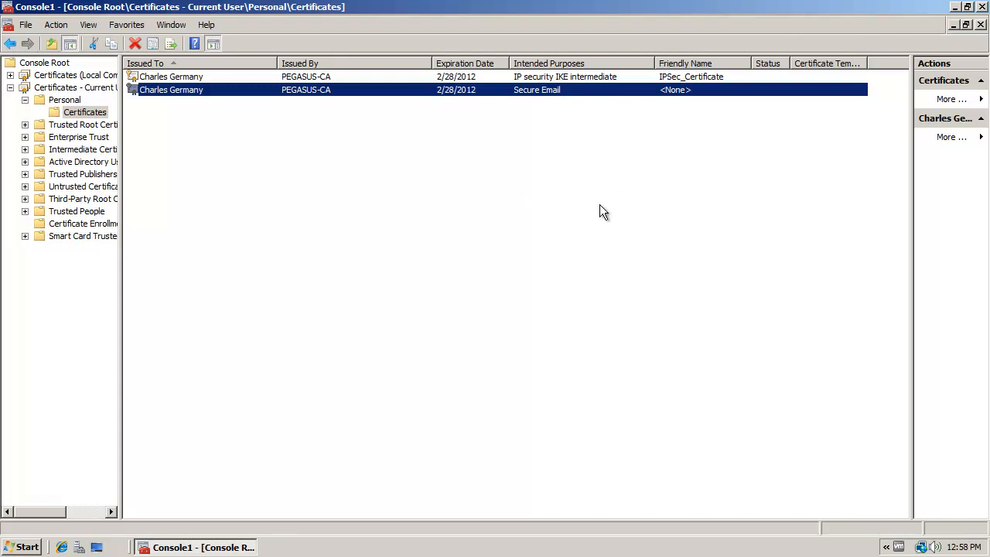
{"action": "left_click", "coordinate": [725, 264]}
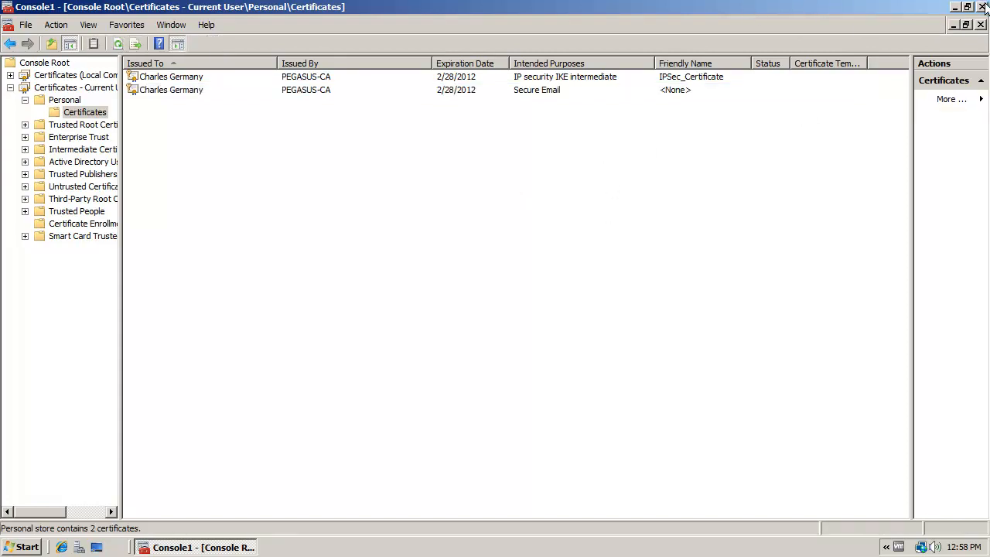